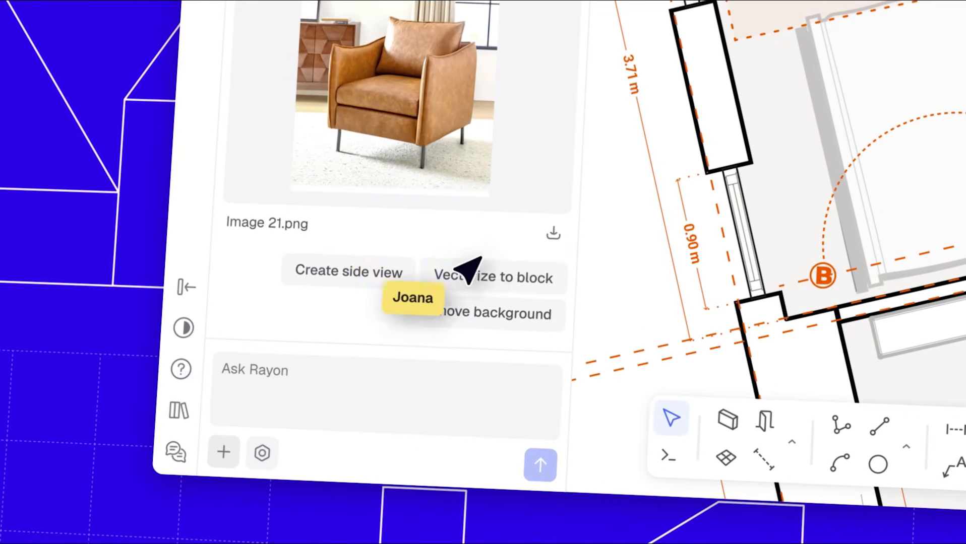
# Place the vectorised armchair block in Bedroom 02, then start from the Multi family template
pyautogui.click(490, 281)
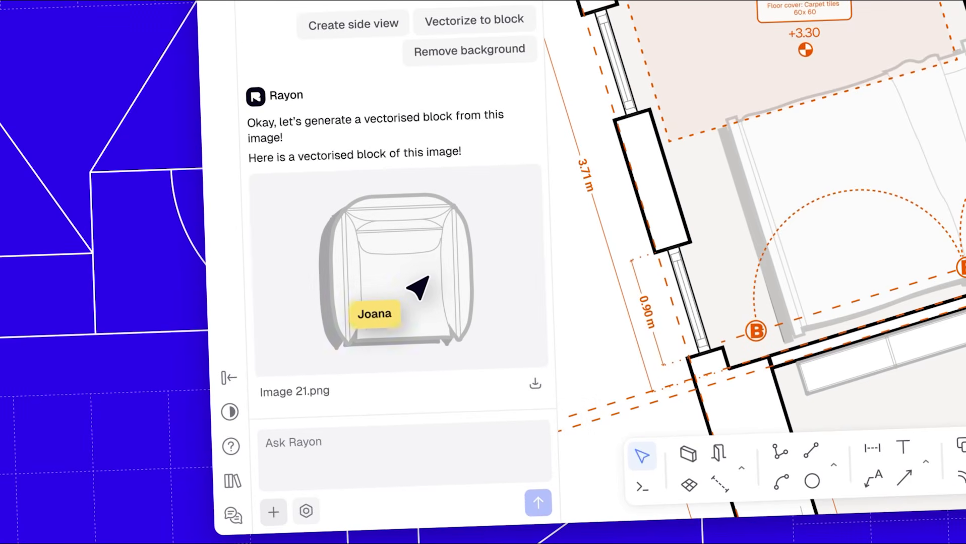
pyautogui.moveTo(421, 271); pyautogui.dragTo(375, 274)
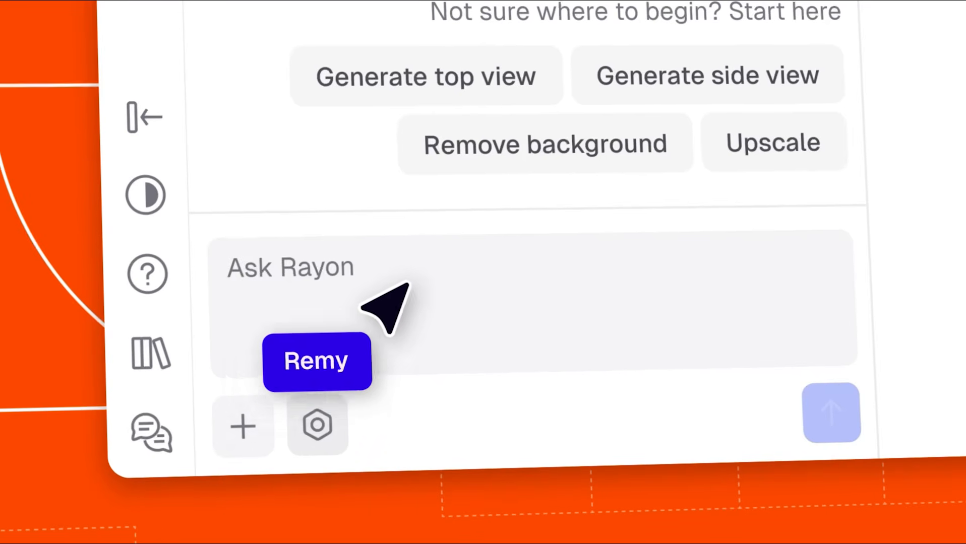
pyautogui.write('Show me examples of house floor plans.')
pyautogui.click(817, 424)
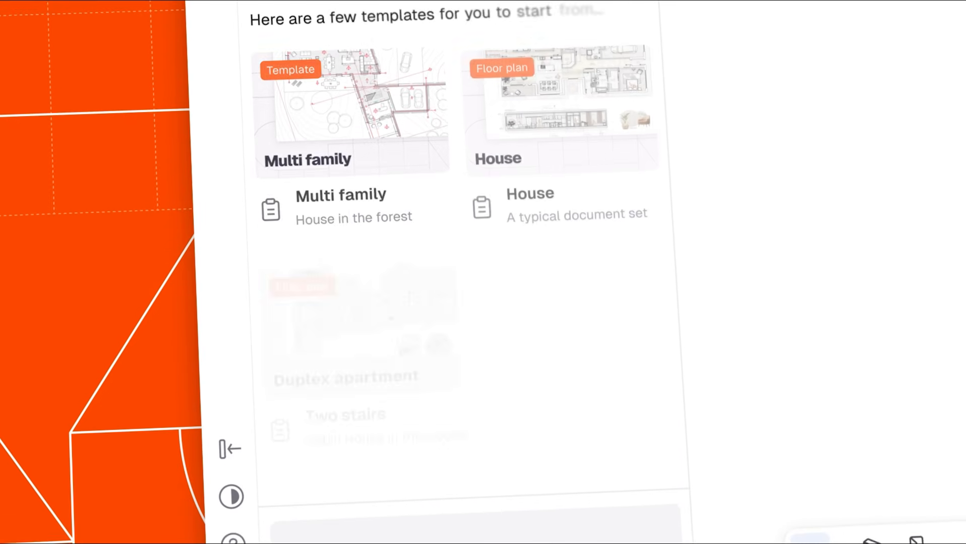
pyautogui.click(351, 139)
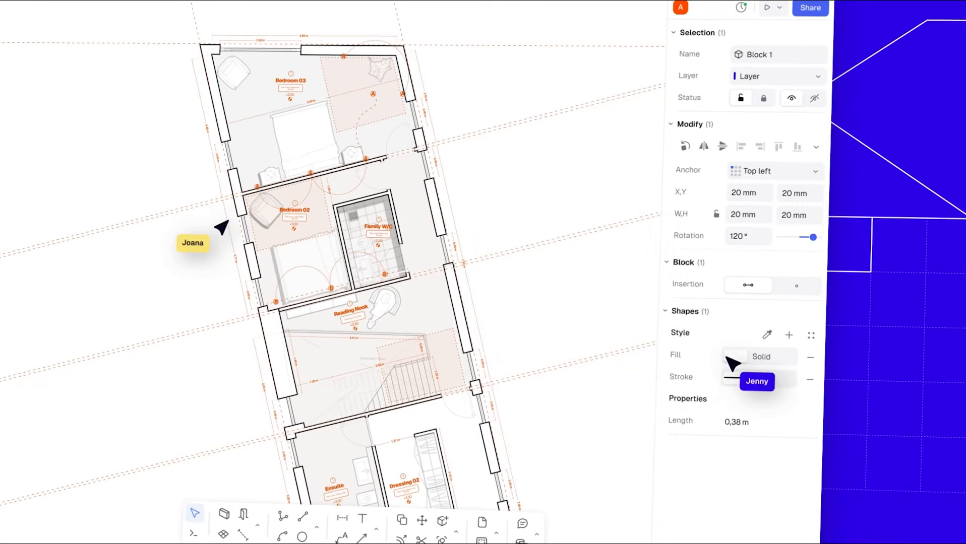
# Give the selected block a crosshatch Hatch fill
pyautogui.click(950, 378)
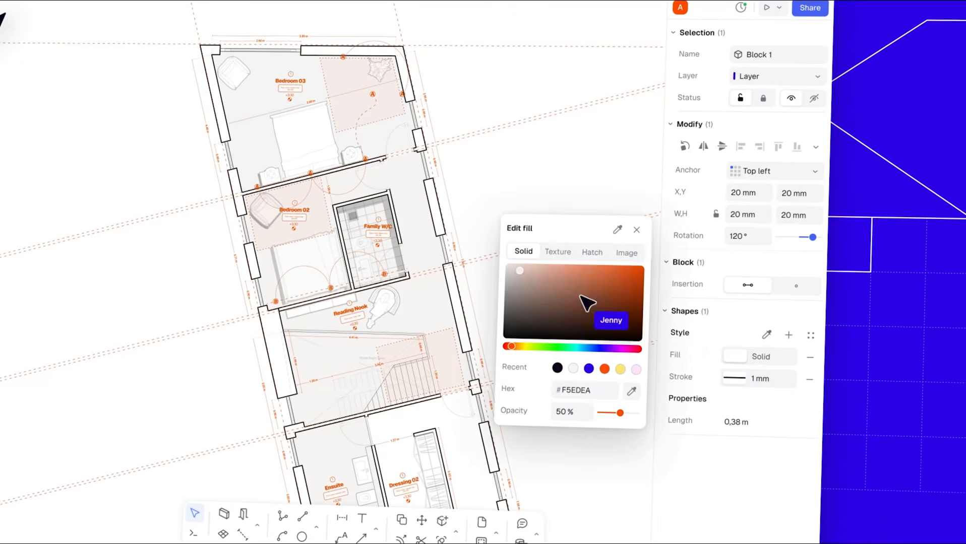
pyautogui.click(558, 252)
pyautogui.click(517, 201)
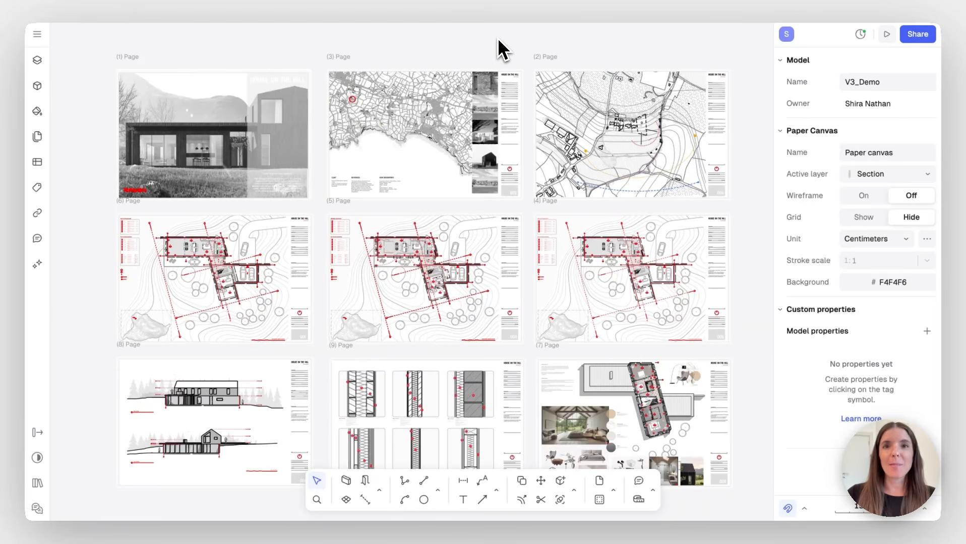
pyautogui.hscroll(1, 498, 40)
pyautogui.scroll(-1, 498, 39)
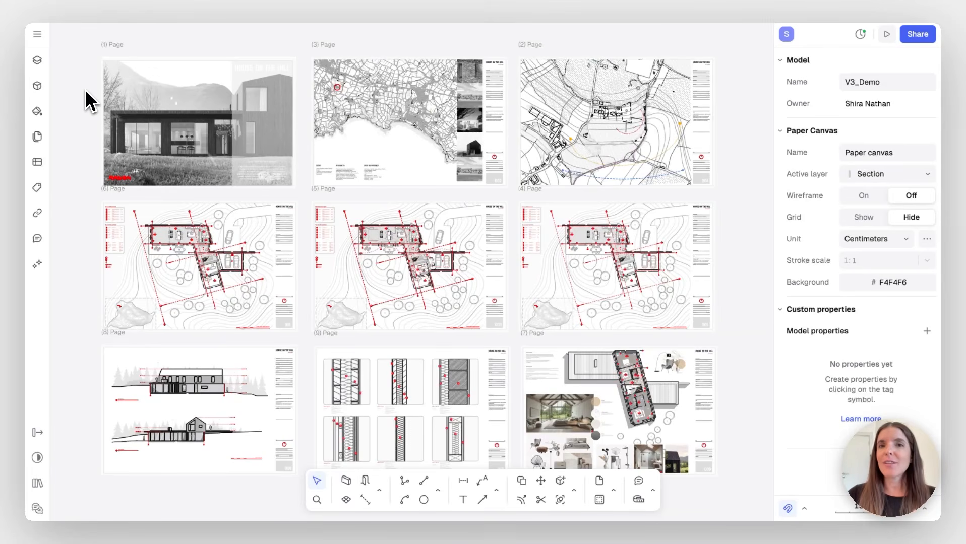
pyautogui.keyDown('ctrl'); pyautogui.scroll(5, 86, 100); pyautogui.keyUp('ctrl')
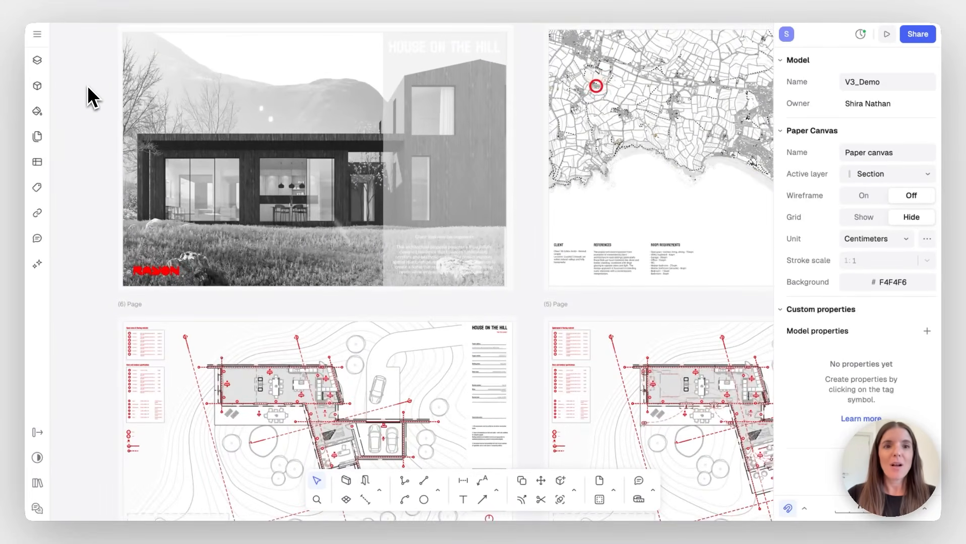
pyautogui.hscroll(10, 88, 89)
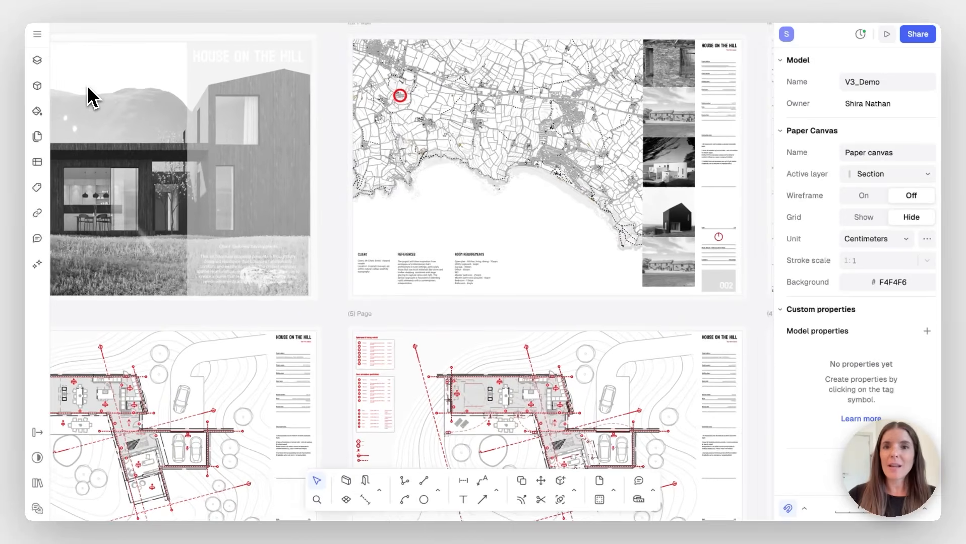
pyautogui.scroll(-10, 89, 97)
pyautogui.hscroll(6, 89, 97)
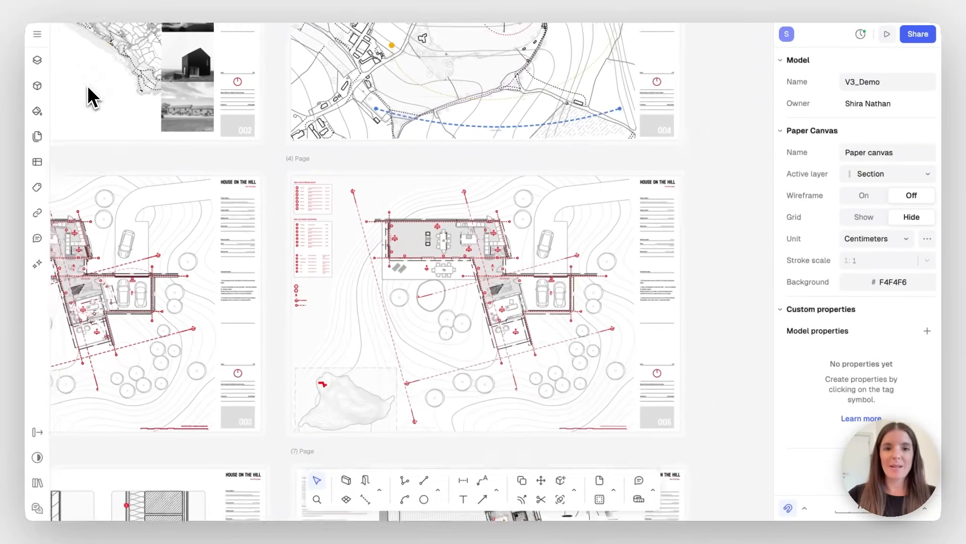
pyautogui.scroll(-5, 88, 85)
pyautogui.hscroll(-10, 88, 85)
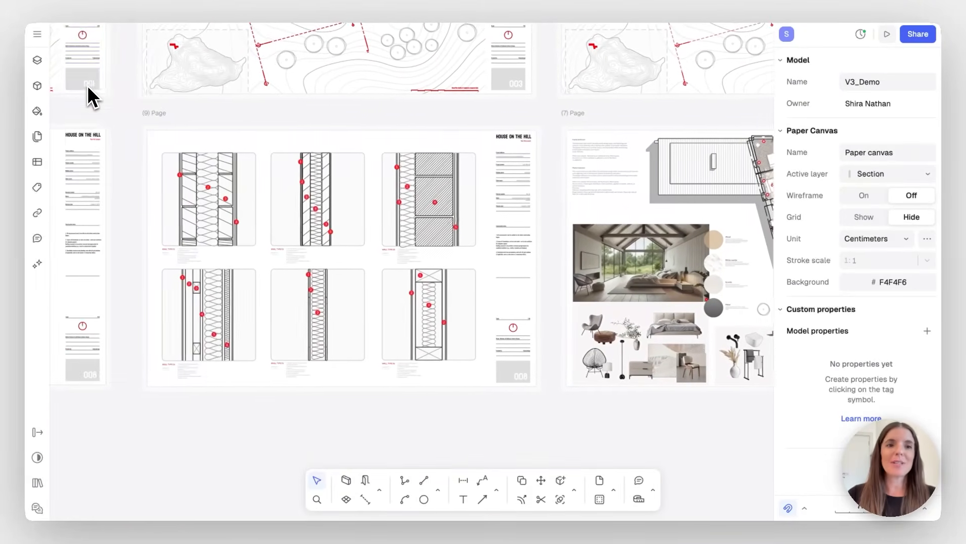
pyautogui.scroll(2, 88, 86)
pyautogui.hscroll(-8, 89, 85)
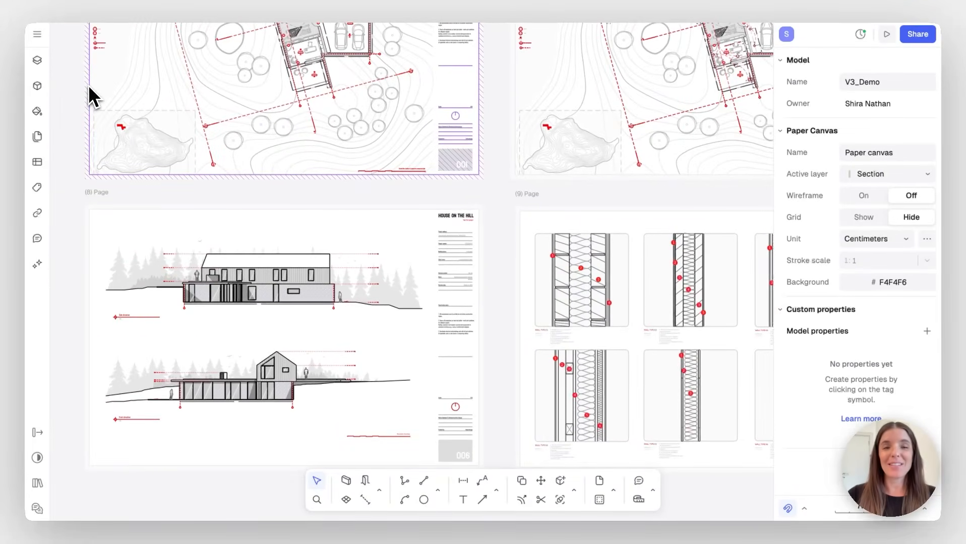
pyautogui.keyDown('ctrl'); pyautogui.scroll(-3, 88, 85); pyautogui.keyUp('ctrl')
pyautogui.keyDown('ctrl'); pyautogui.scroll(-2, 89, 87); pyautogui.keyUp('ctrl')
pyautogui.scroll(6, 89, 88)
pyautogui.hscroll(-4, 89, 87)
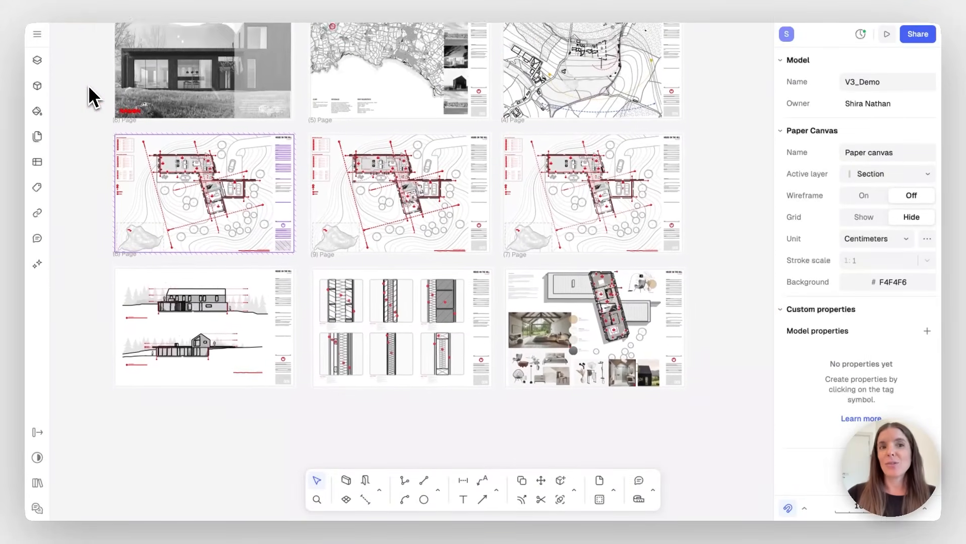
pyautogui.scroll(-1, 89, 88)
pyautogui.hscroll(1, 88, 88)
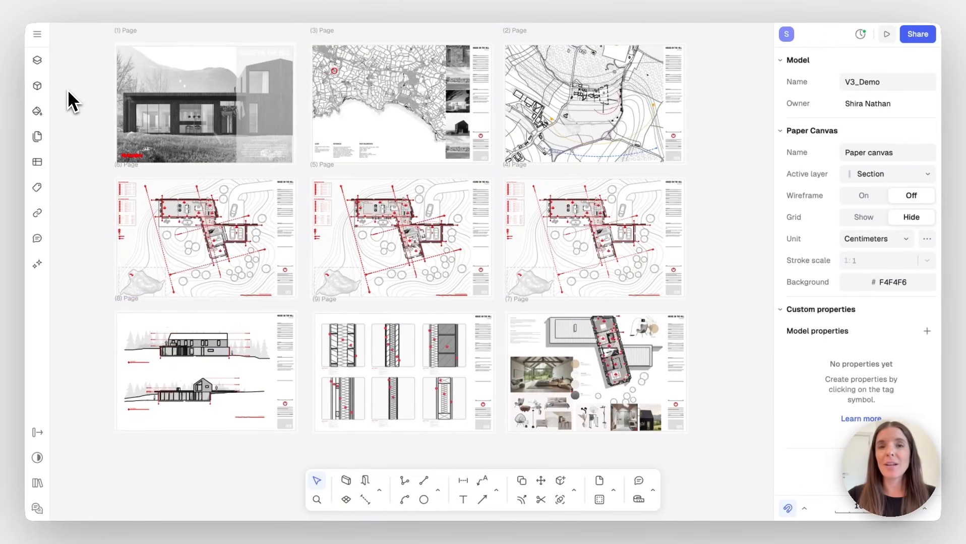
pyautogui.keyDown('ctrl'); pyautogui.scroll(2, 81, 127); pyautogui.keyUp('ctrl')
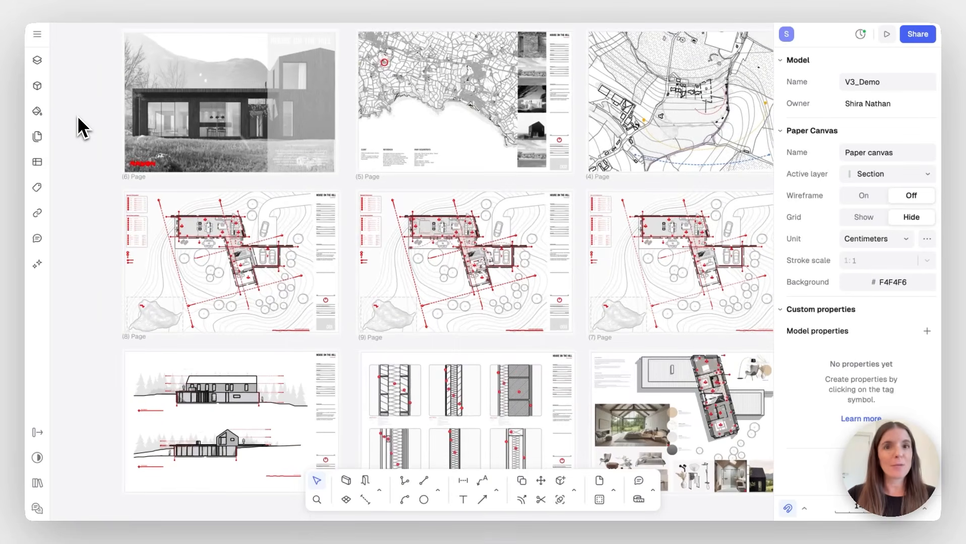
pyautogui.hscroll(2, 80, 127)
pyautogui.scroll(-1, 80, 127)
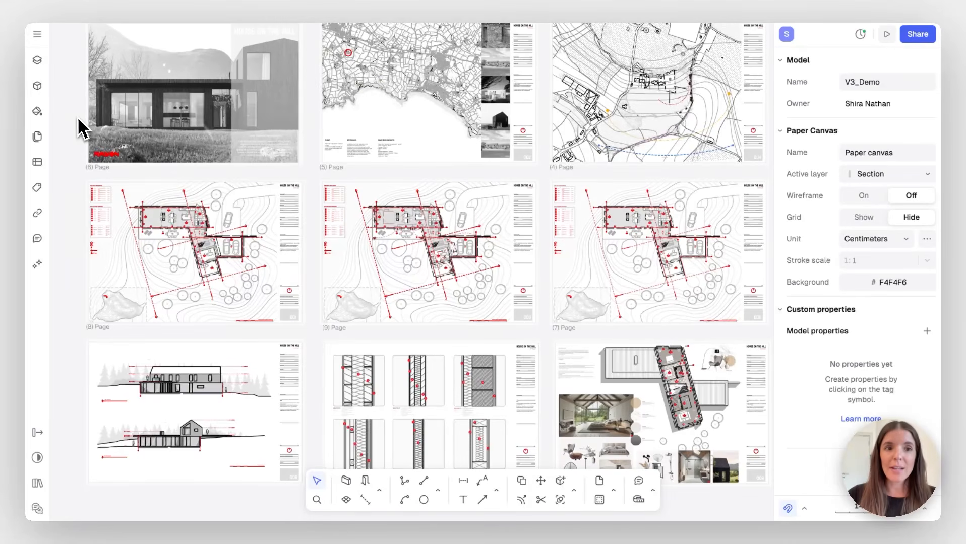
pyautogui.hscroll(-6, 87, 249)
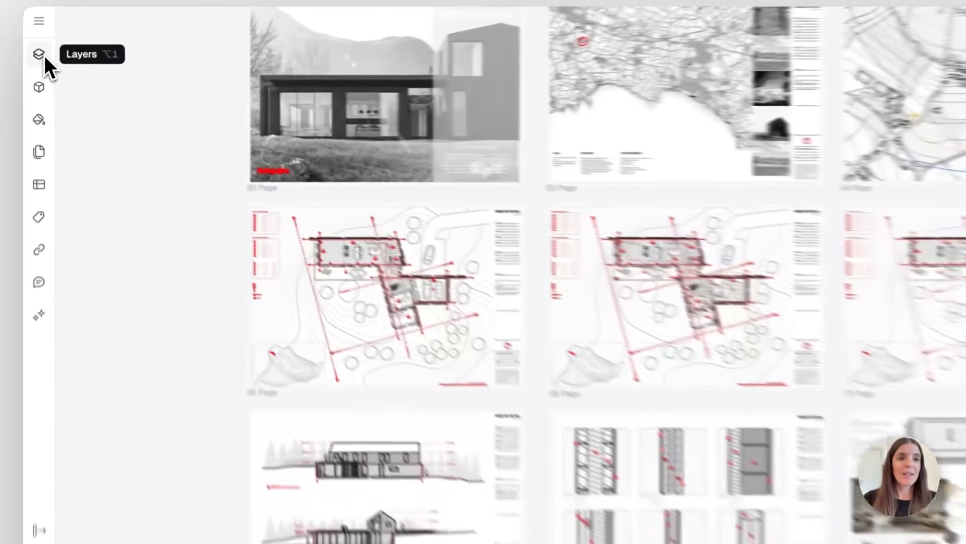
# Show the Layers panel with the list of canvases
pyautogui.click(44, 63)
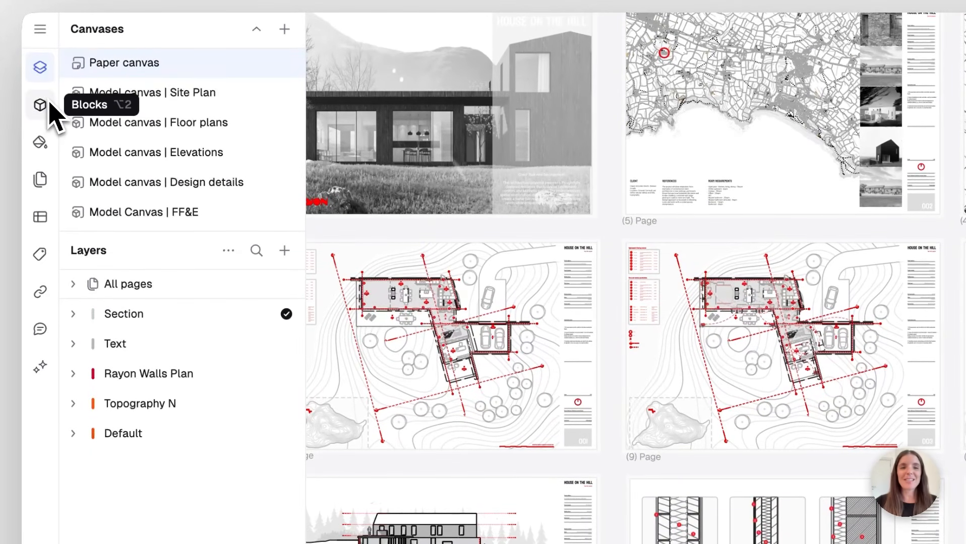
pyautogui.hscroll(-4, 440, 100)
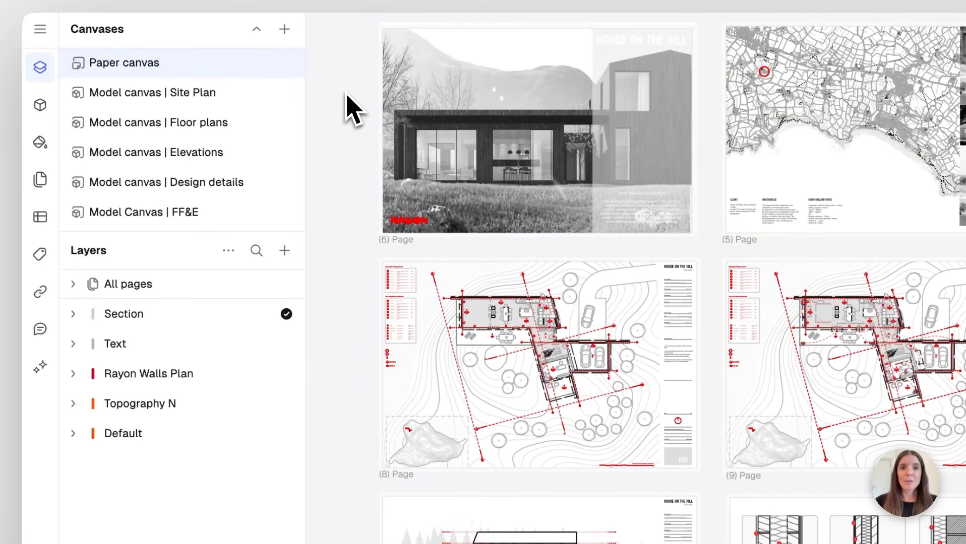
pyautogui.keyDown('ctrl'); pyautogui.scroll(-2, 353, 108); pyautogui.keyUp('ctrl')
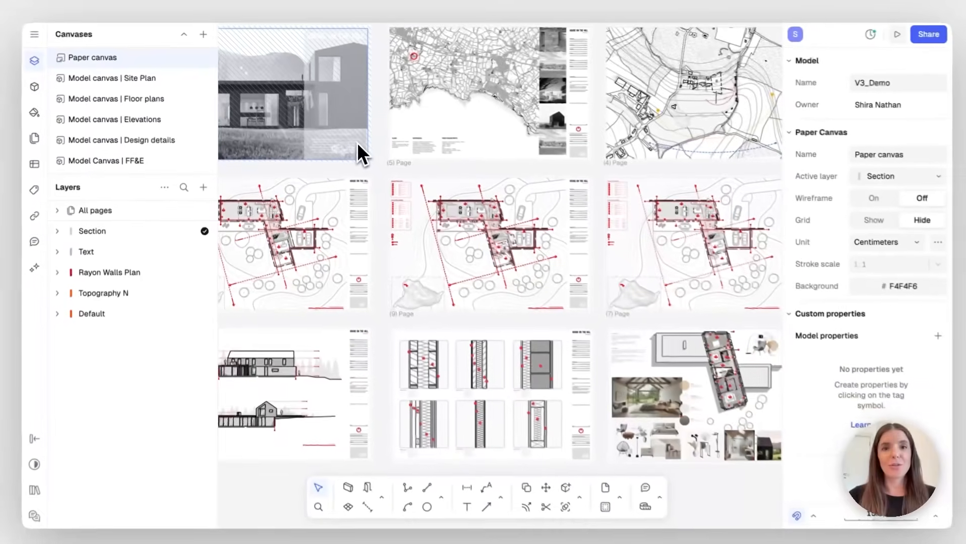
pyautogui.keyDown('ctrl'); pyautogui.scroll(-4, 355, 145); pyautogui.keyUp('ctrl')
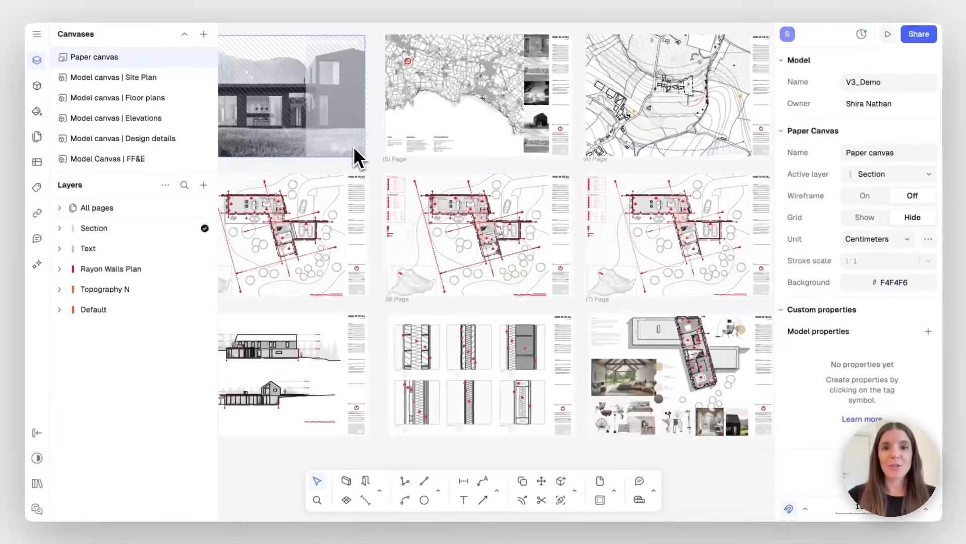
pyautogui.hscroll(-1, 353, 148)
pyautogui.scroll(1, 353, 147)
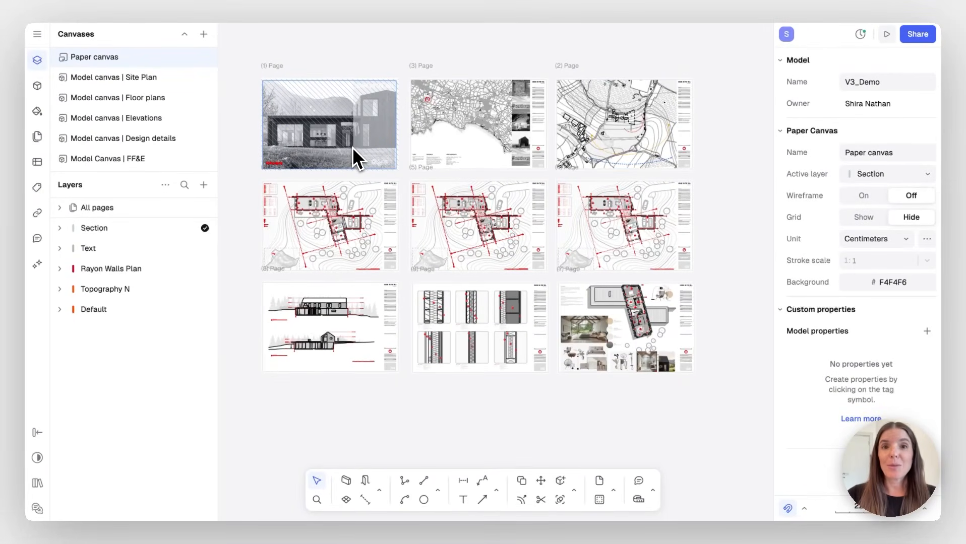
# Step through the Site Plan, Floor plans, Elevations and FF&E canvases, ending on Import
pyautogui.click(144, 83)
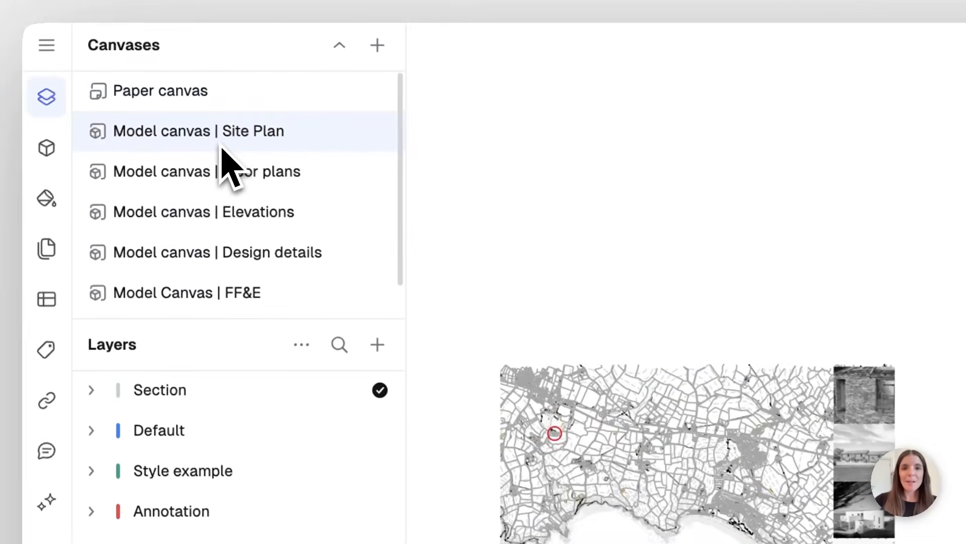
pyautogui.click(191, 187)
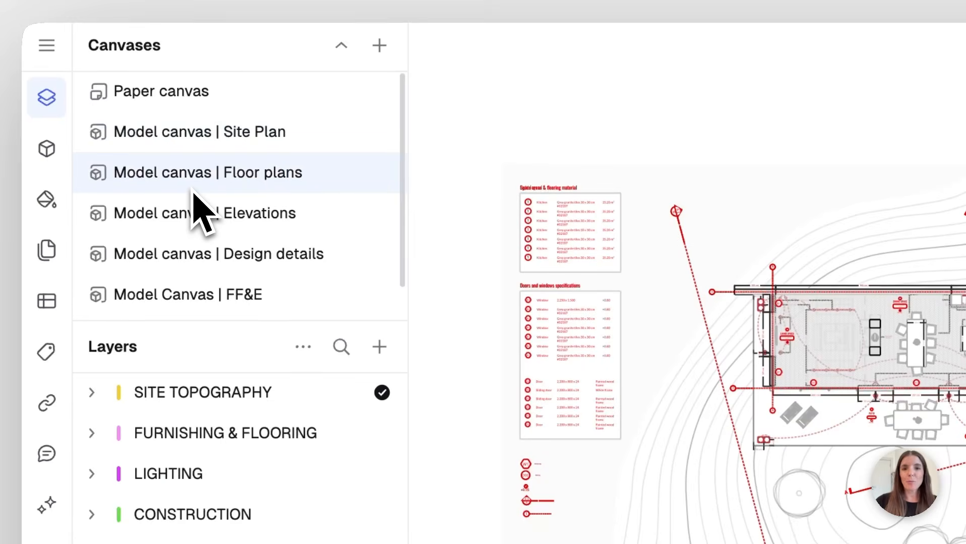
pyautogui.click(201, 228)
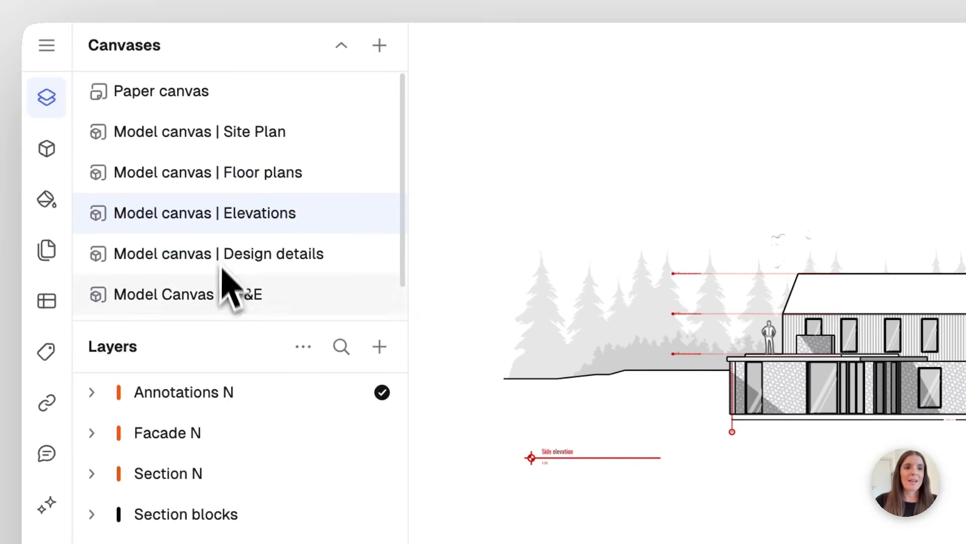
pyautogui.click(218, 302)
pyautogui.scroll(-1, 211, 302)
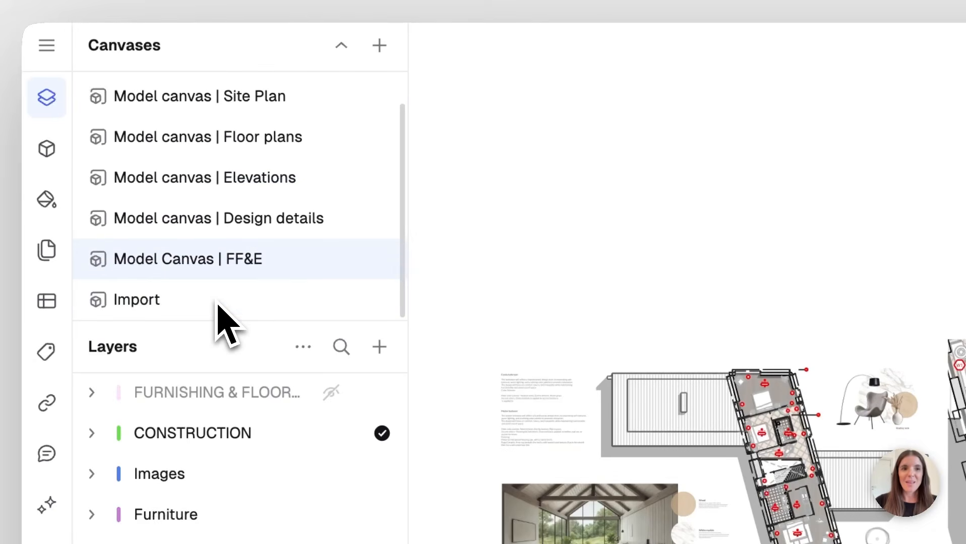
pyautogui.click(160, 302)
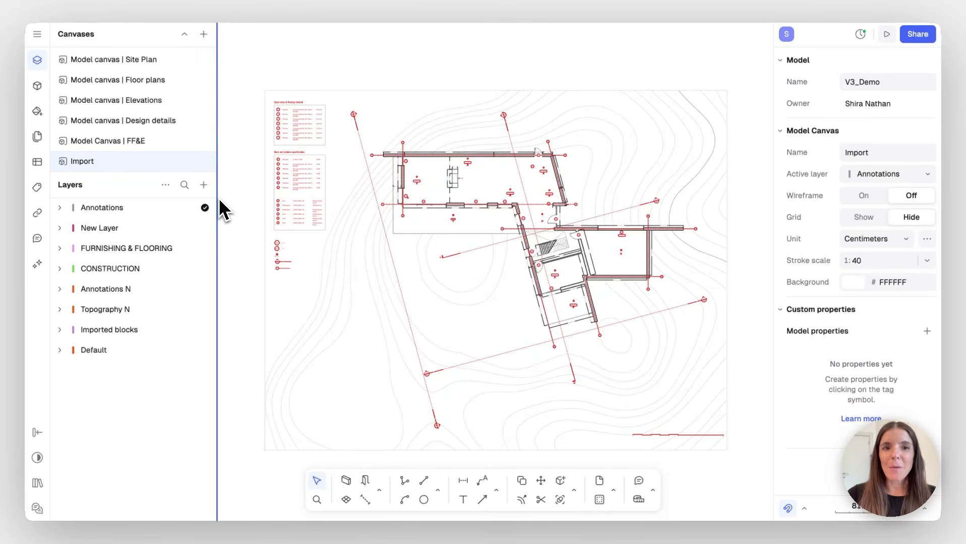
# Delete the vertical 142.45 cm dimension near the W1 wall
pyautogui.hscroll(1, 335, 211)
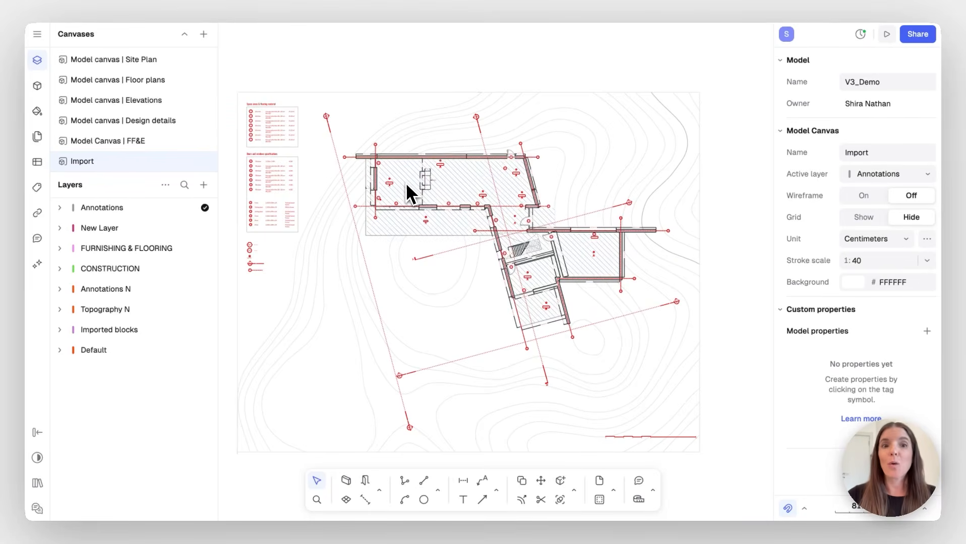
pyautogui.scroll(5, 405, 182)
pyautogui.scroll(3, 415, 167)
pyautogui.scroll(-5, 383, 161)
pyautogui.scroll(10, 352, 156)
pyautogui.scroll(5, 349, 145)
pyautogui.hscroll(4, 349, 145)
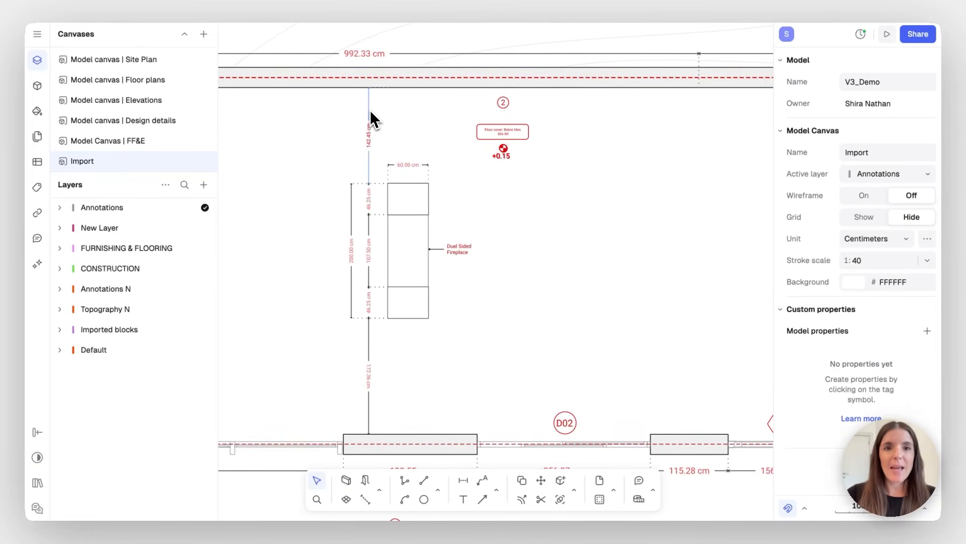
pyautogui.click(371, 120)
pyautogui.moveTo(376, 117)
pyautogui.mouseDown()
pyautogui.moveTo(360, 120)
pyautogui.moveTo(373, 119)
pyautogui.mouseUp()
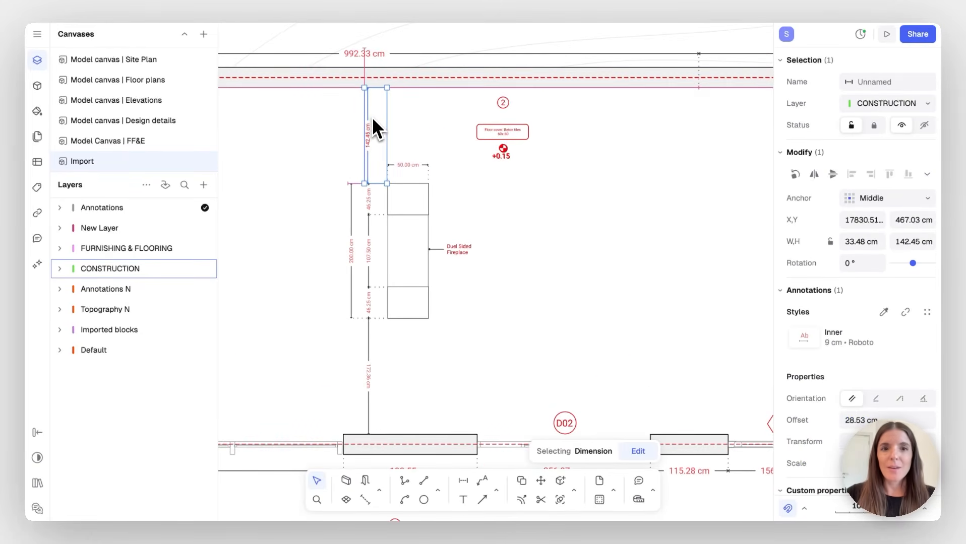
pyautogui.press('Delete')
# Pan and zoom out until the entire imported floor plan is visible
pyautogui.scroll(-2, 549, 265)
pyautogui.hscroll(4, 557, 272)
pyautogui.hscroll(5, 557, 272)
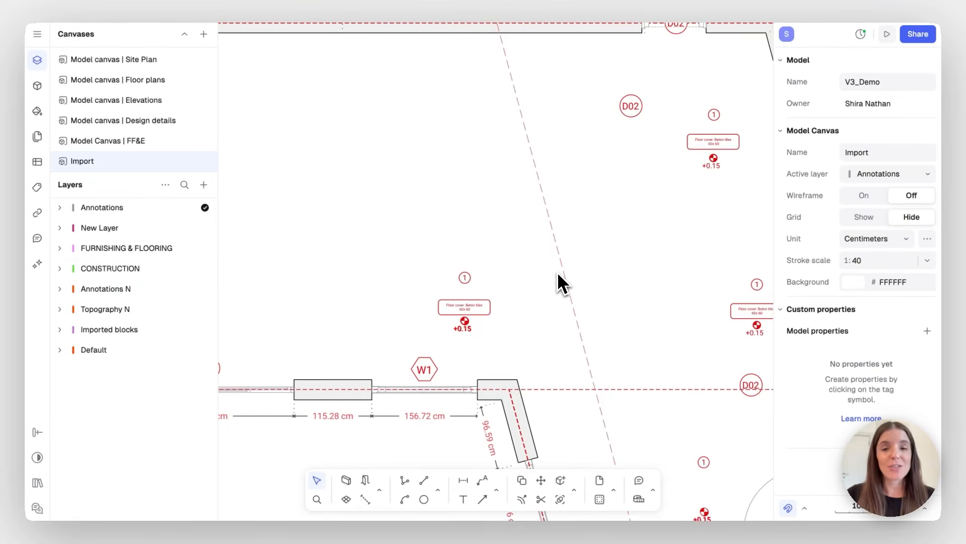
pyautogui.hscroll(2, 557, 272)
pyautogui.keyDown('ctrl'); pyautogui.scroll(-5, 557, 272); pyautogui.keyUp('ctrl')
pyautogui.scroll(-3, 557, 272)
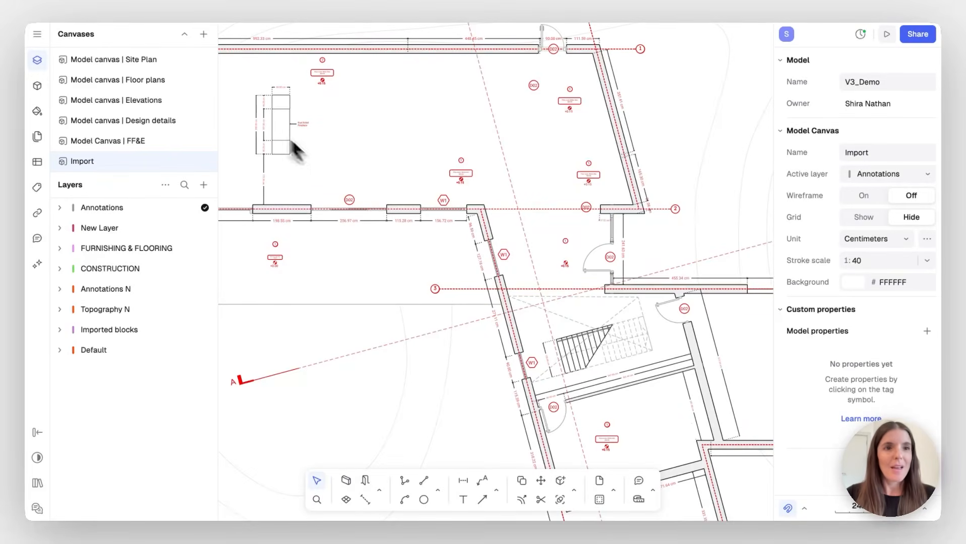
# Enable Wireframe display and the background Grid under Preferences
pyautogui.click(38, 35)
pyautogui.moveTo(89, 210)
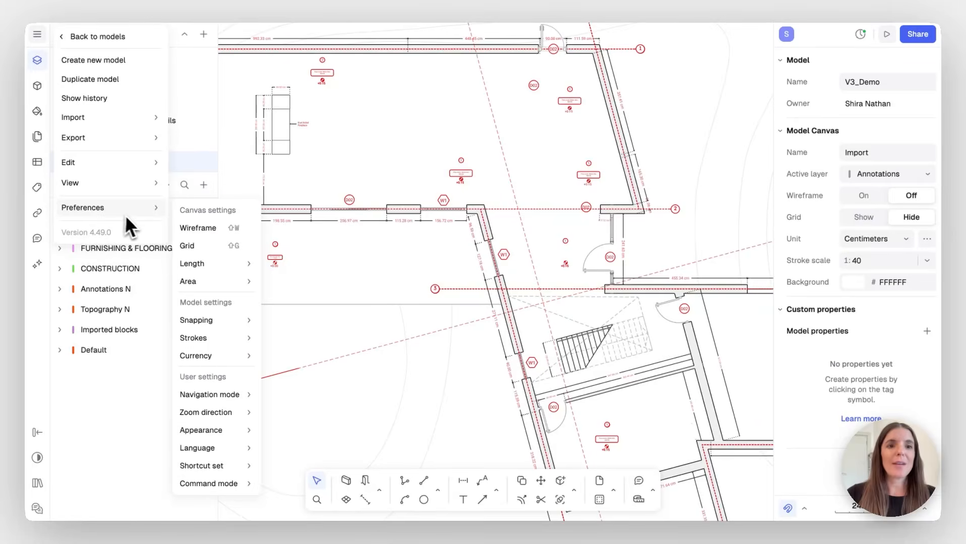
pyautogui.click(180, 227)
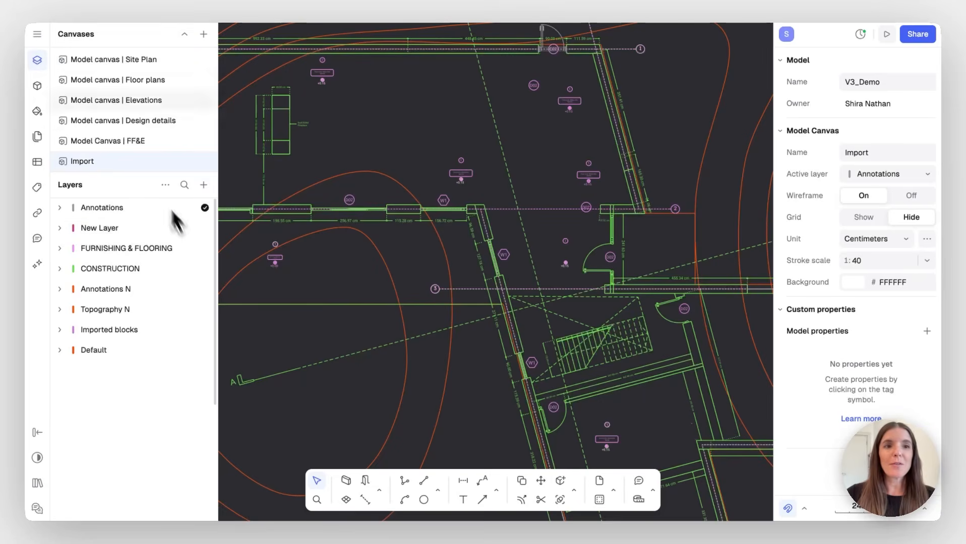
pyautogui.click(37, 35)
pyautogui.moveTo(106, 207)
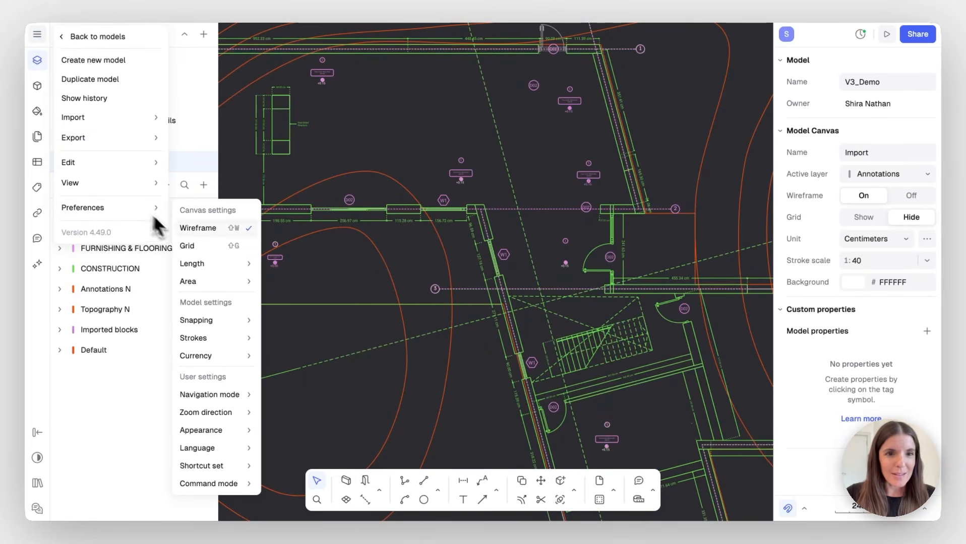
pyautogui.click(189, 247)
pyautogui.scroll(10, 408, 166)
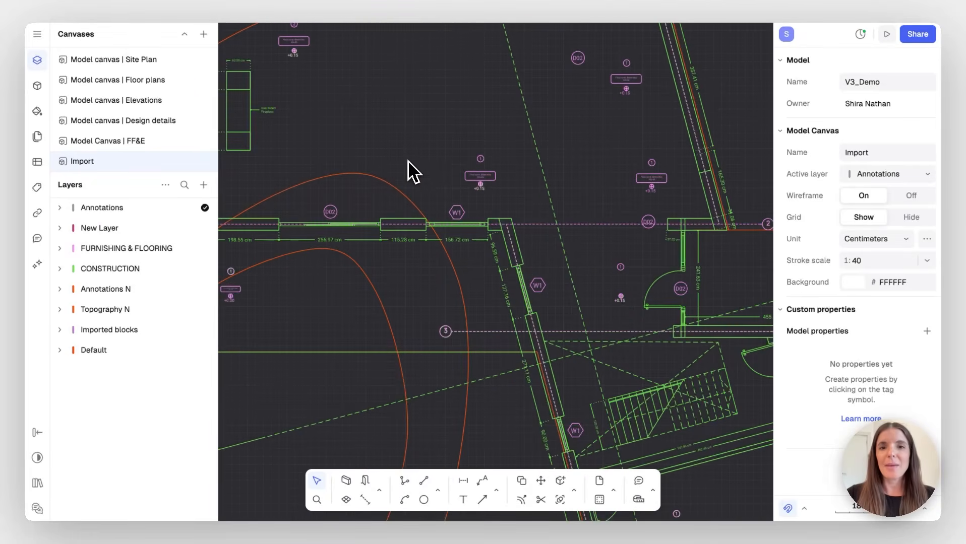
pyautogui.scroll(-10, 409, 160)
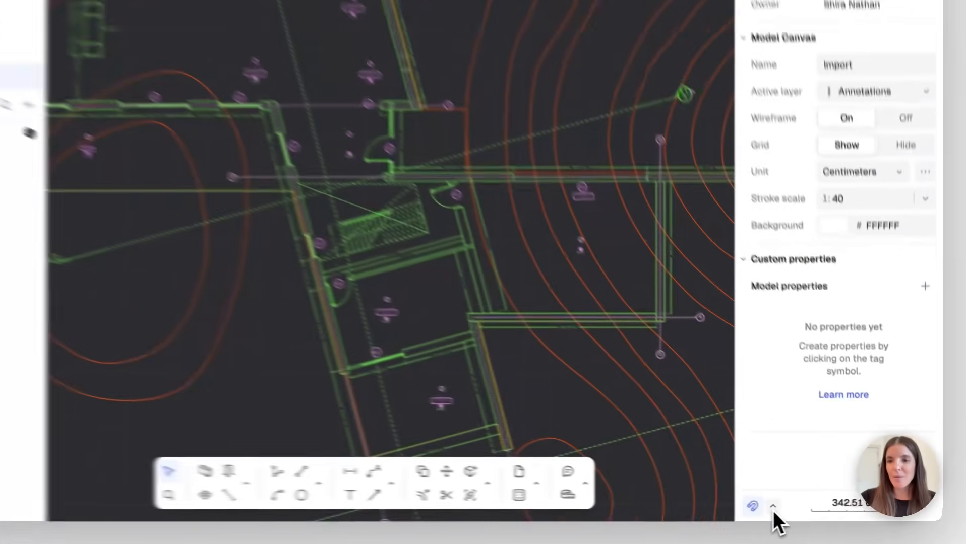
pyautogui.click(804, 508)
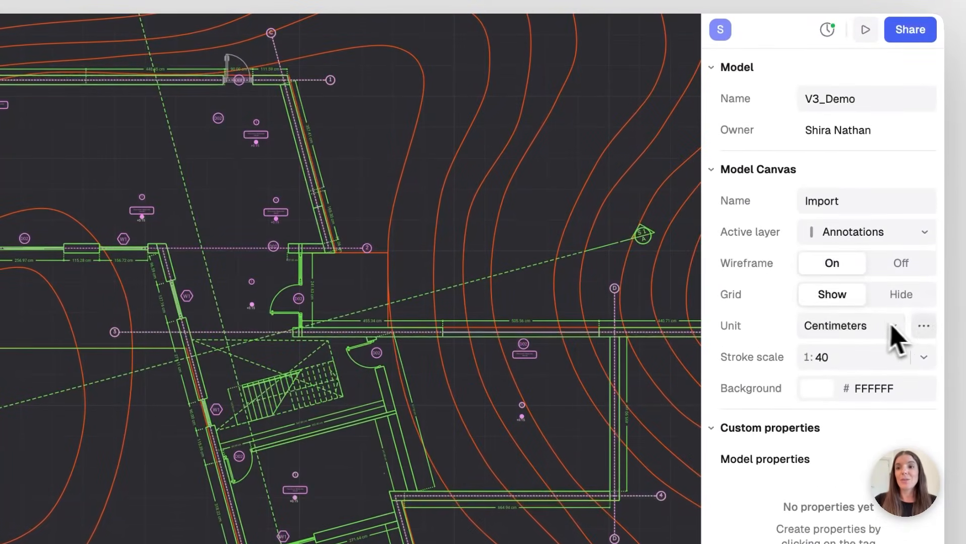
pyautogui.click(923, 328)
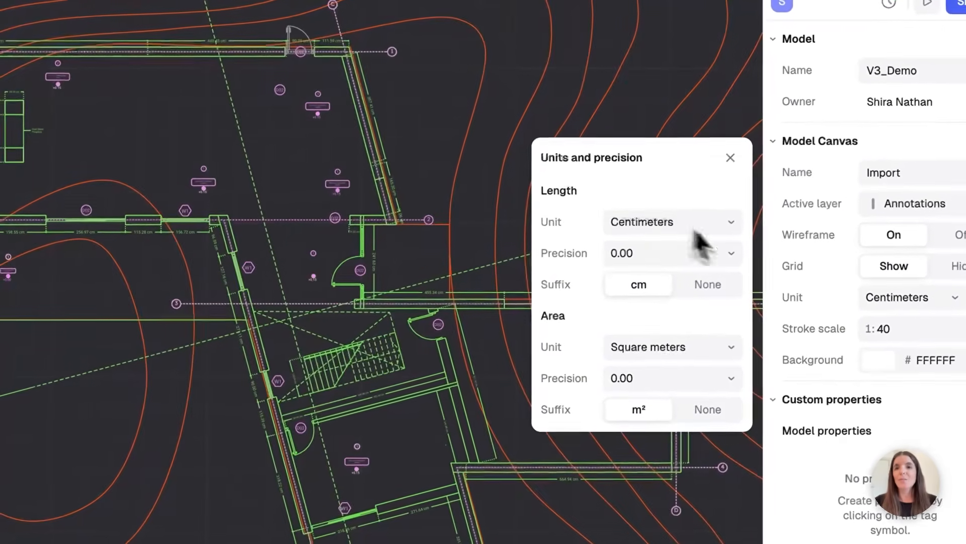
pyautogui.click(730, 226)
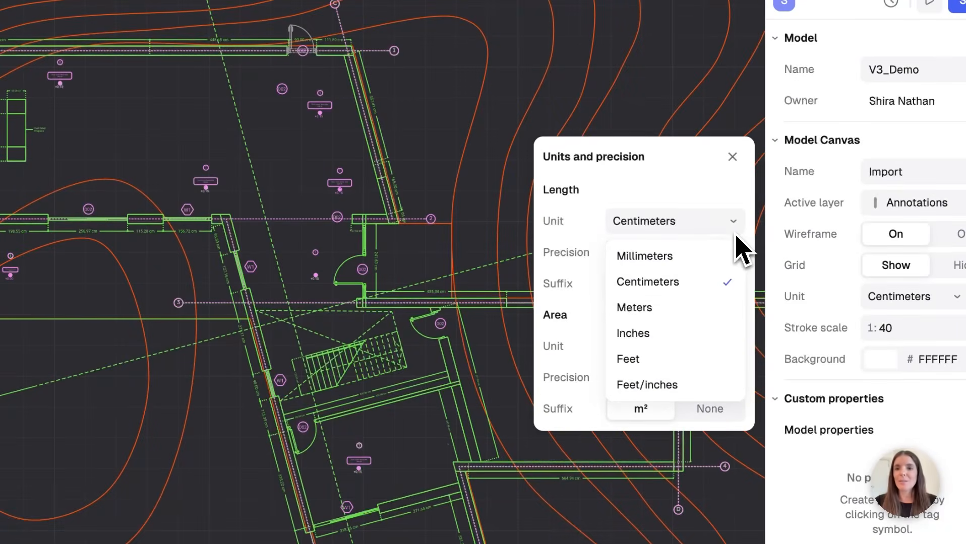
pyautogui.click(689, 187)
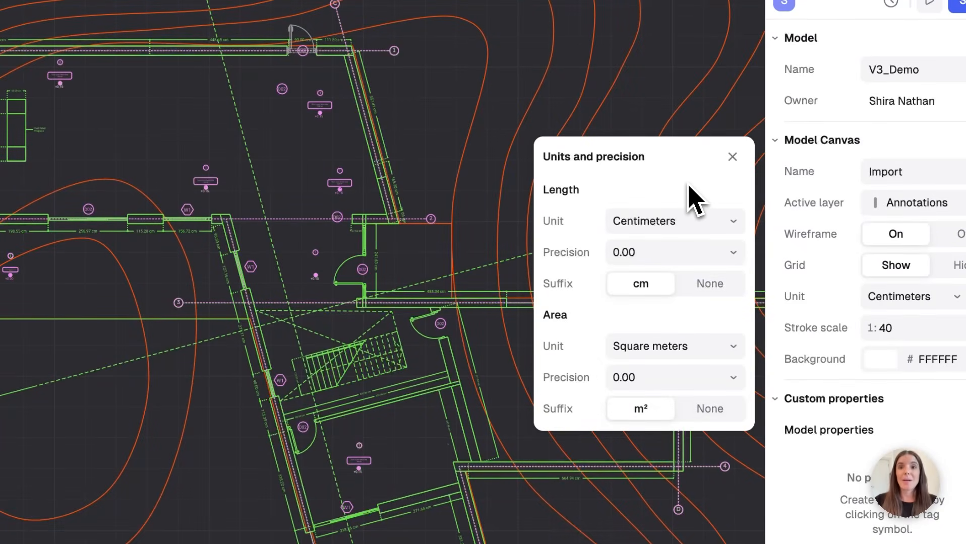
pyautogui.click(733, 157)
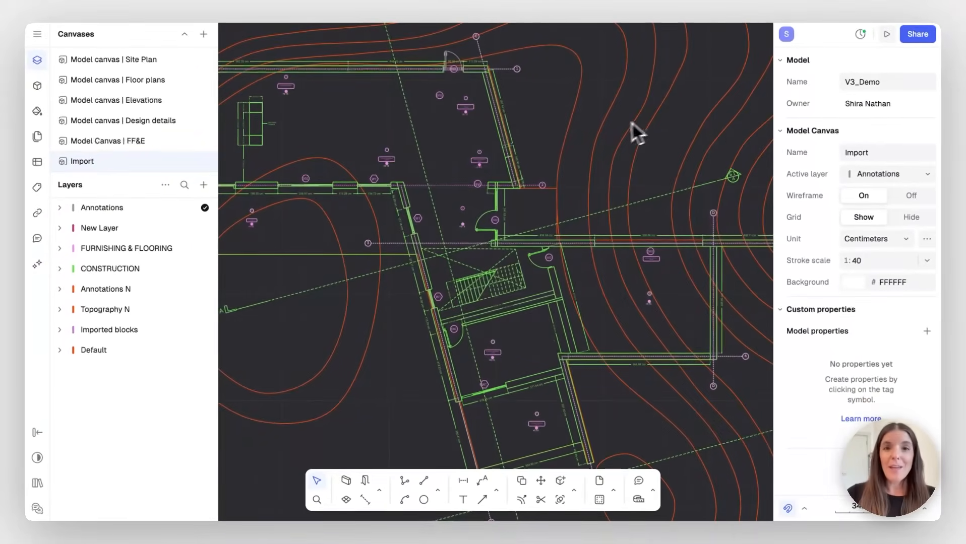
# Uncheck Wireframe and Grid under Preferences to restore the plain white canvas
pyautogui.click(37, 34)
pyautogui.moveTo(94, 209)
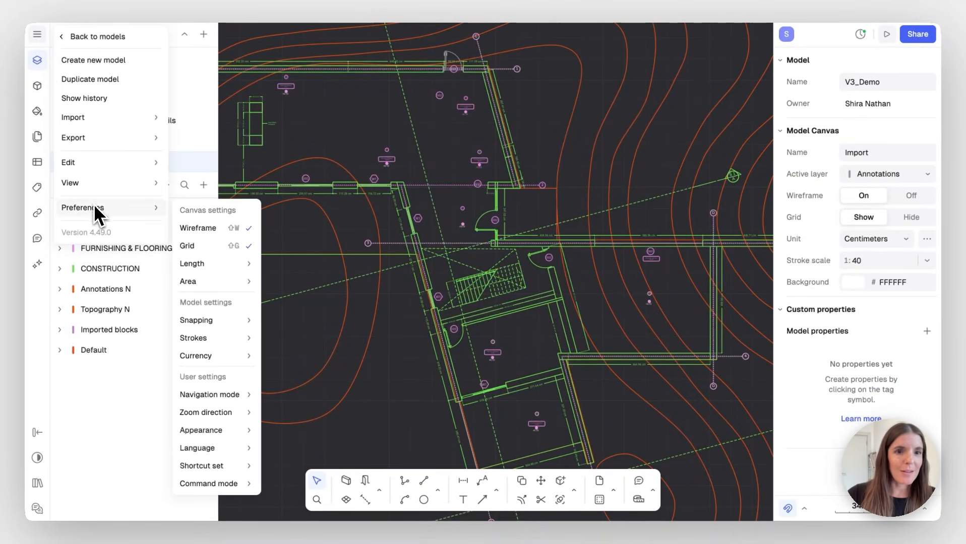
pyautogui.click(186, 237)
pyautogui.click(38, 34)
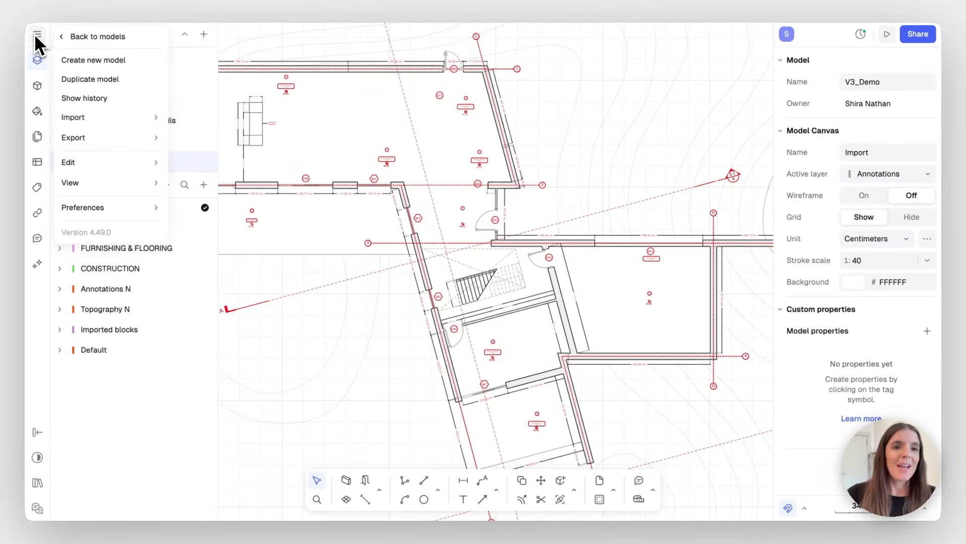
pyautogui.moveTo(104, 209)
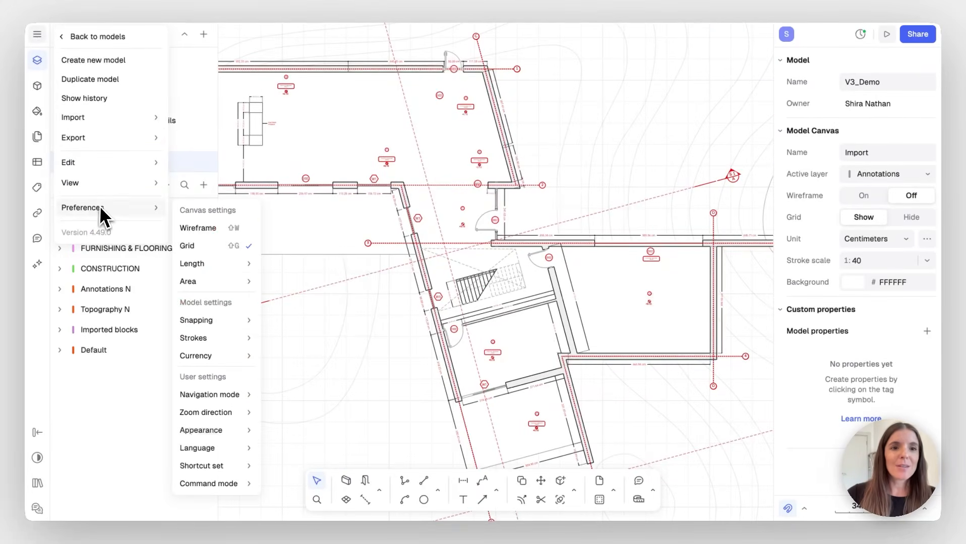
pyautogui.click(193, 246)
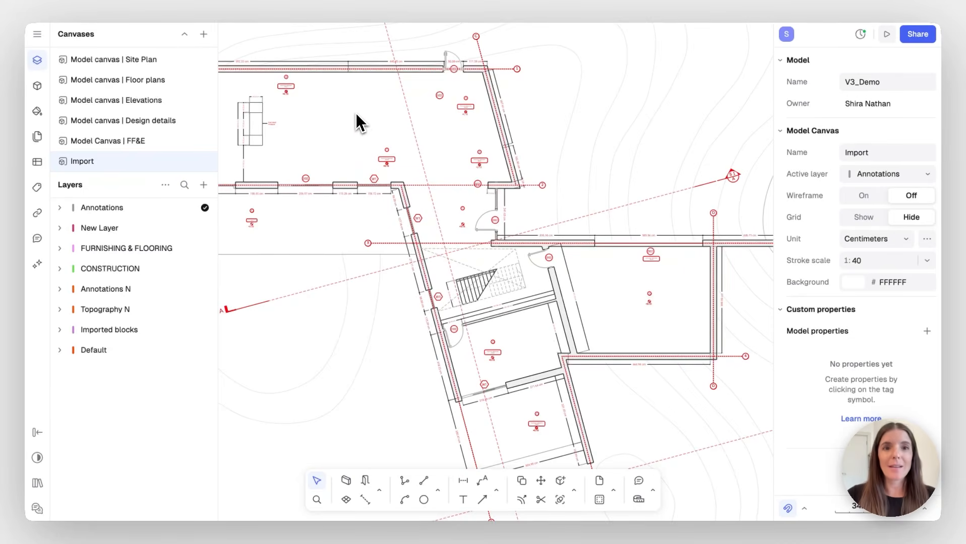
pyautogui.scroll(5, 356, 117)
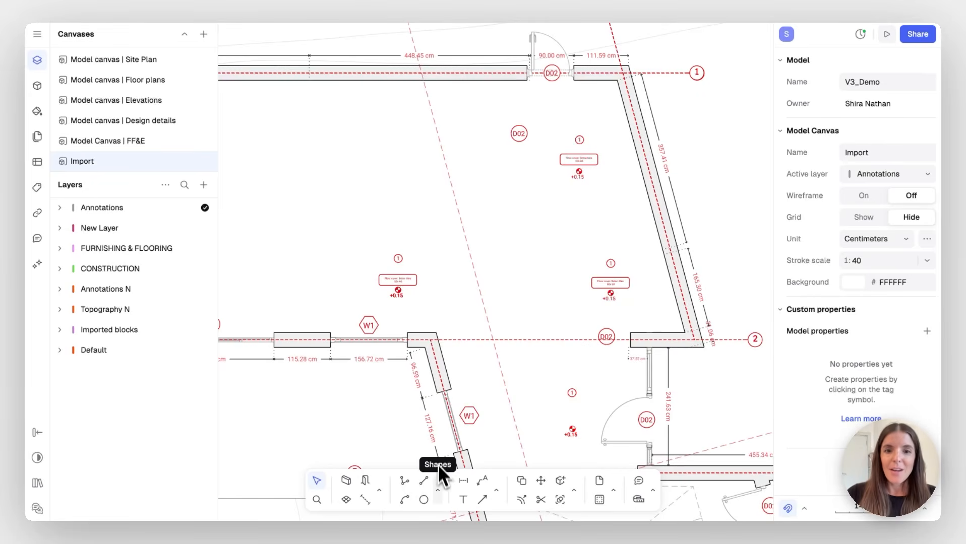
pyautogui.click(438, 490)
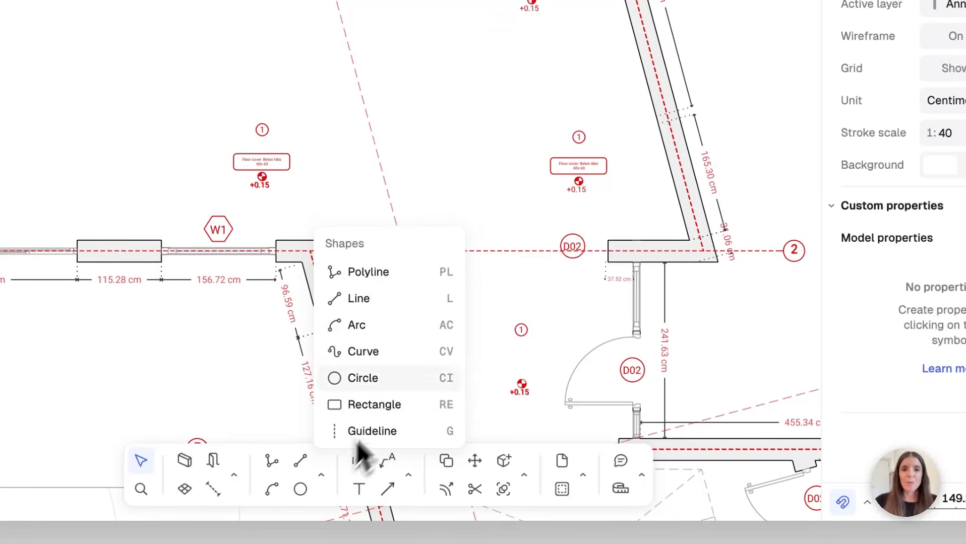
pyautogui.click(329, 474)
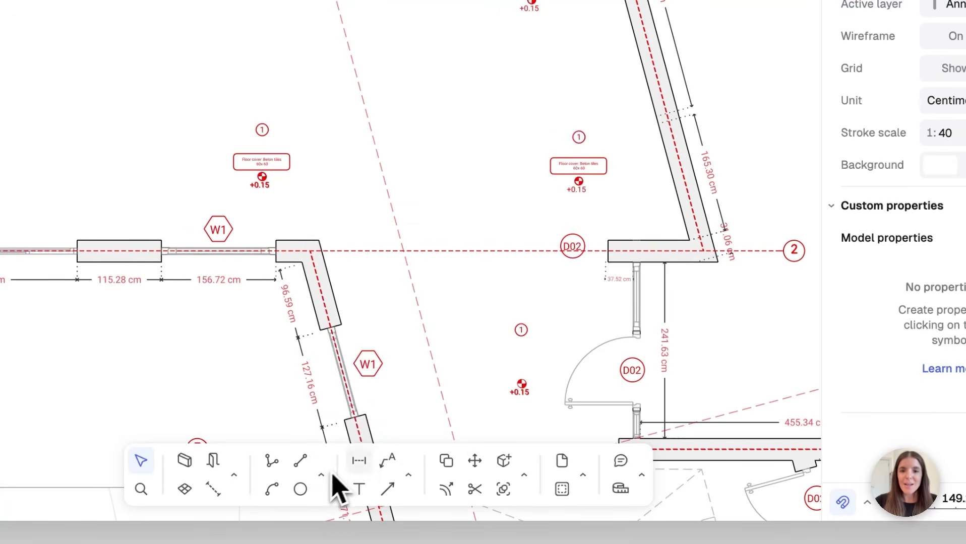
pyautogui.click(525, 471)
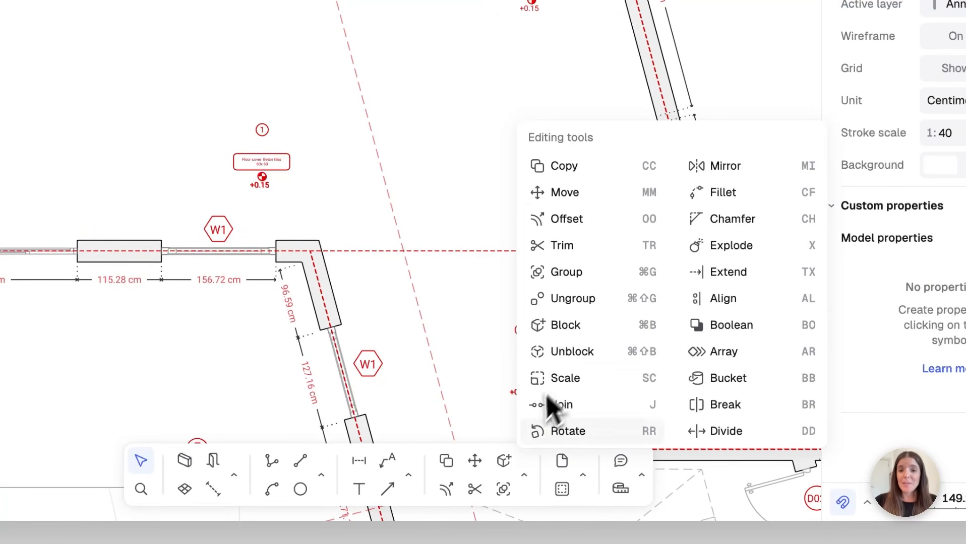
pyautogui.click(524, 477)
pyautogui.click(409, 475)
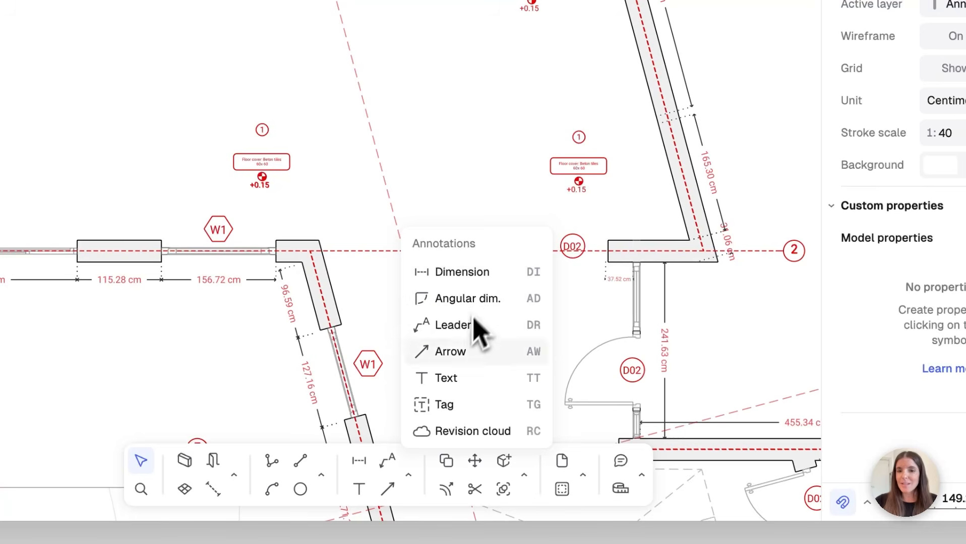
pyautogui.click(411, 474)
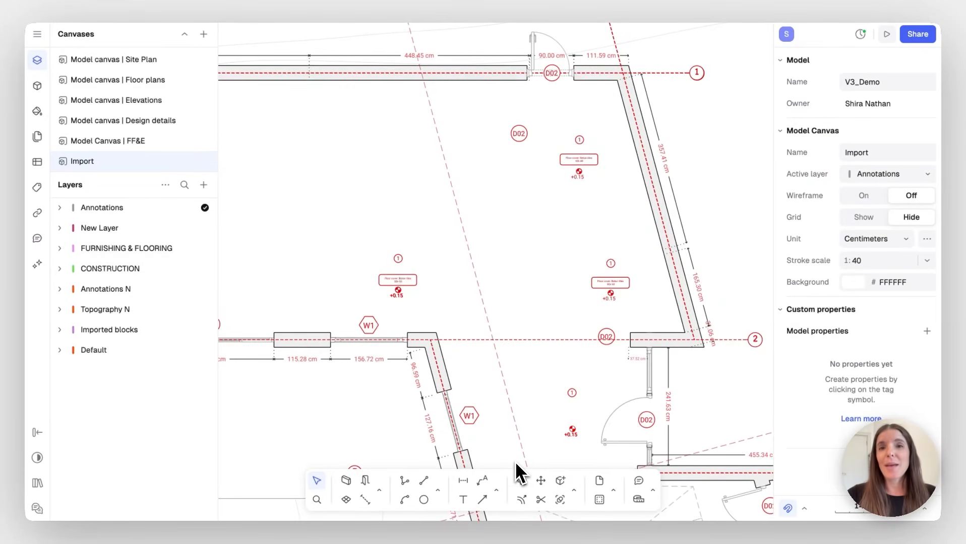
# Draw a vertical, horizontal and angled 22 cm wall run enclosing a room in the upper plan
pyautogui.scroll(2, 385, 323)
pyautogui.hscroll(-1, 385, 323)
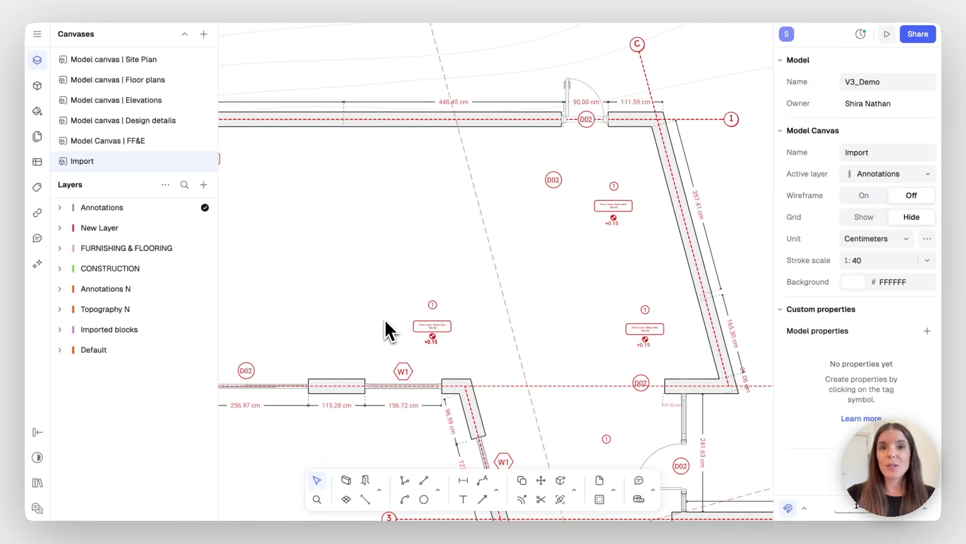
pyautogui.click(344, 481)
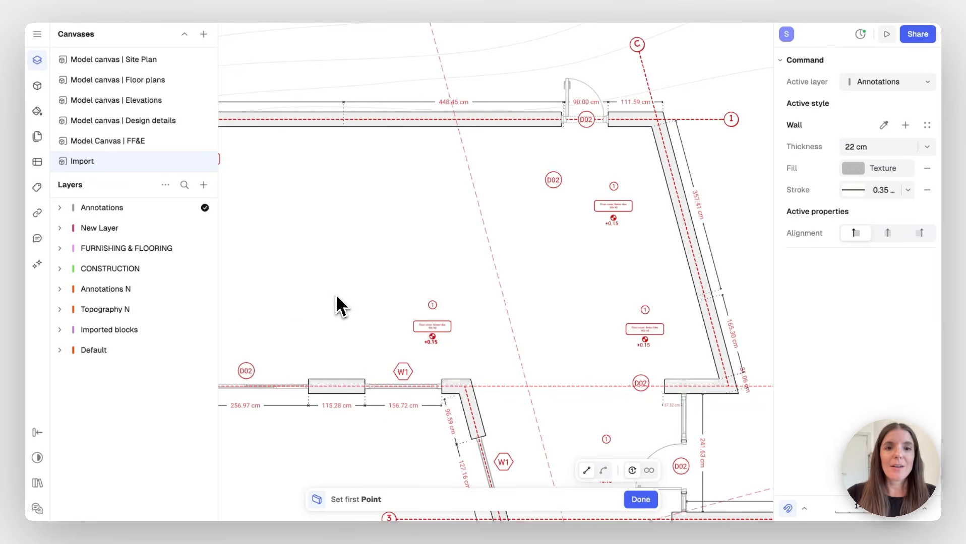
pyautogui.click(345, 129)
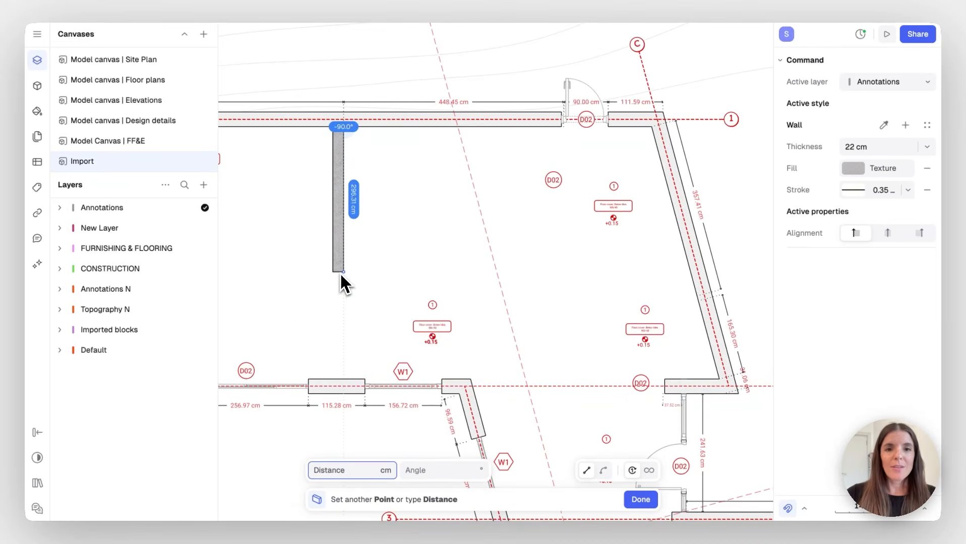
pyautogui.click(340, 272)
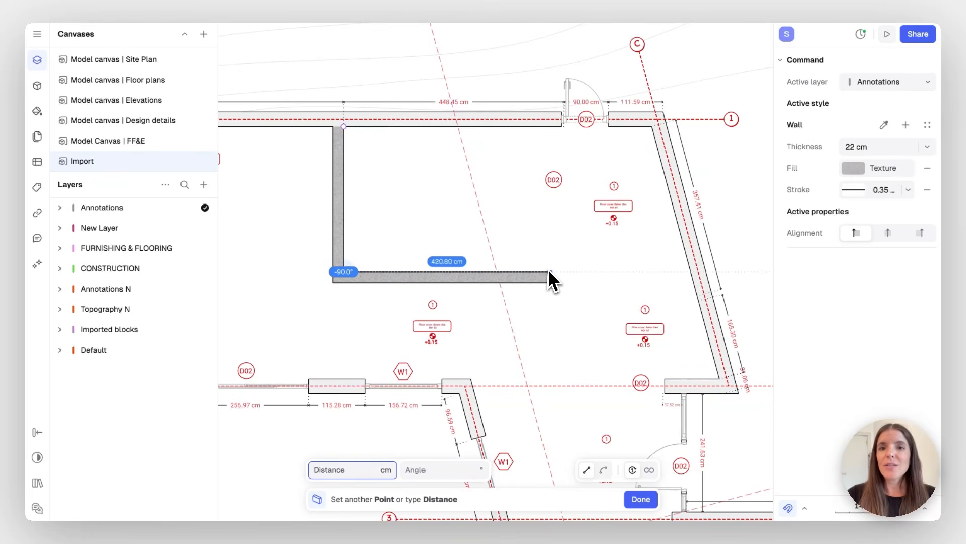
pyautogui.click(610, 272)
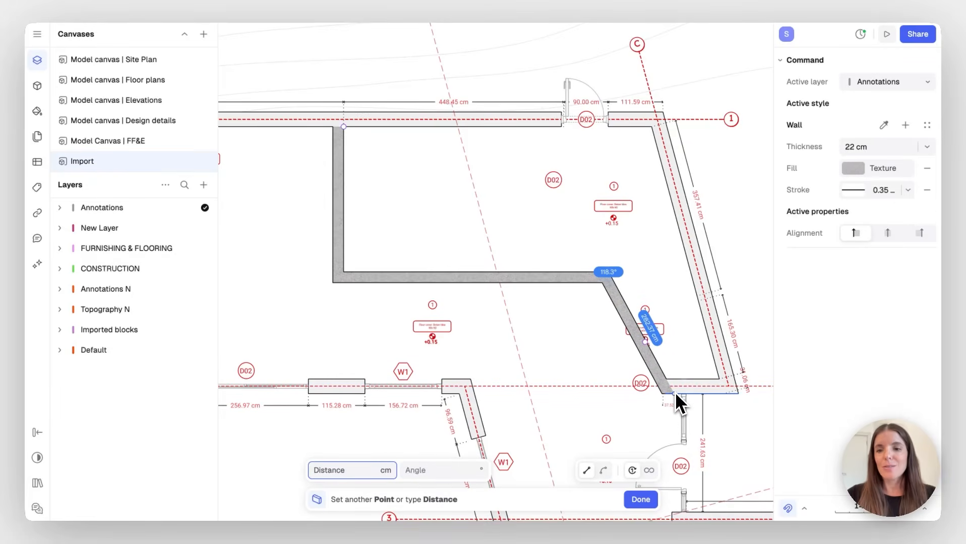
pyautogui.click(675, 393)
pyautogui.press('Return')
pyautogui.press('Escape')
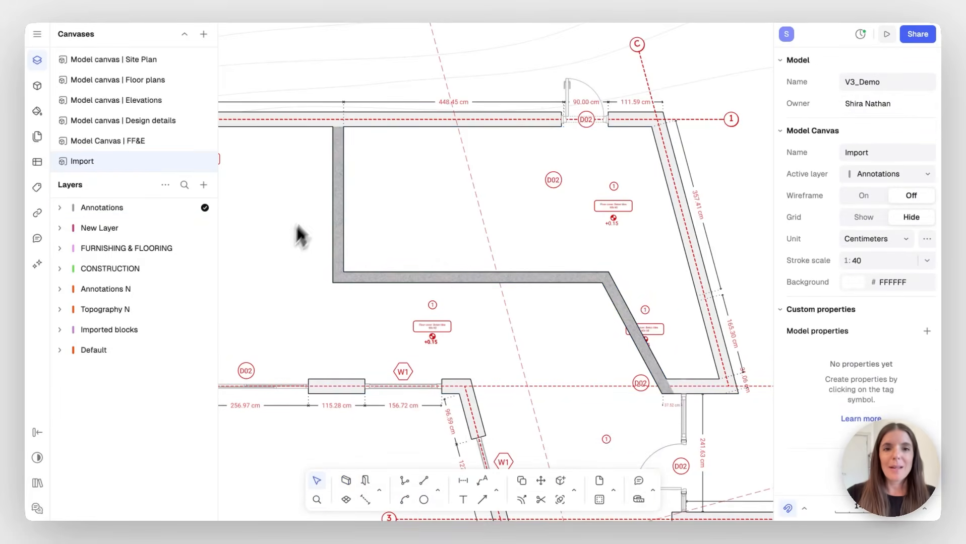
# Shift the new vertical wall slightly to the right
pyautogui.click(334, 191)
pyautogui.moveTo(339, 186); pyautogui.dragTo(351, 201)
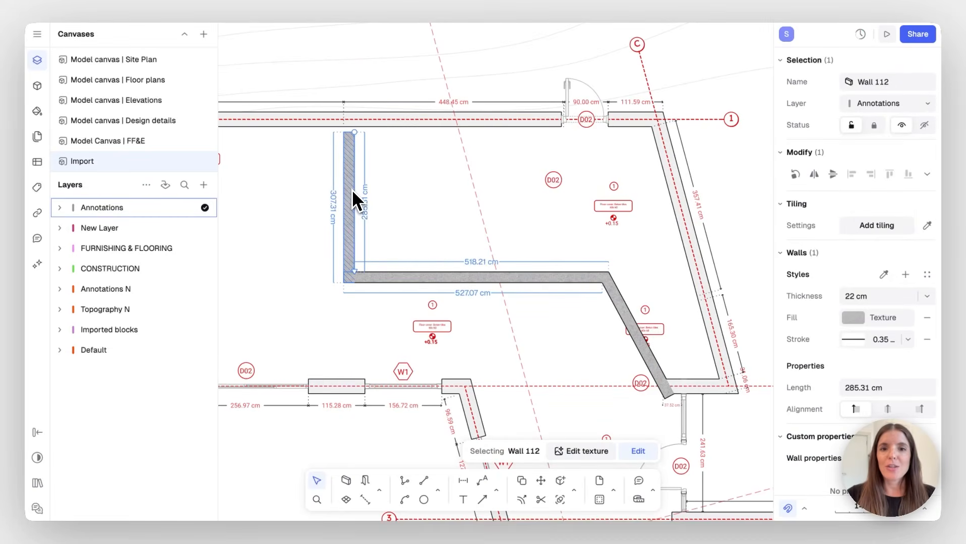
pyautogui.click(478, 263)
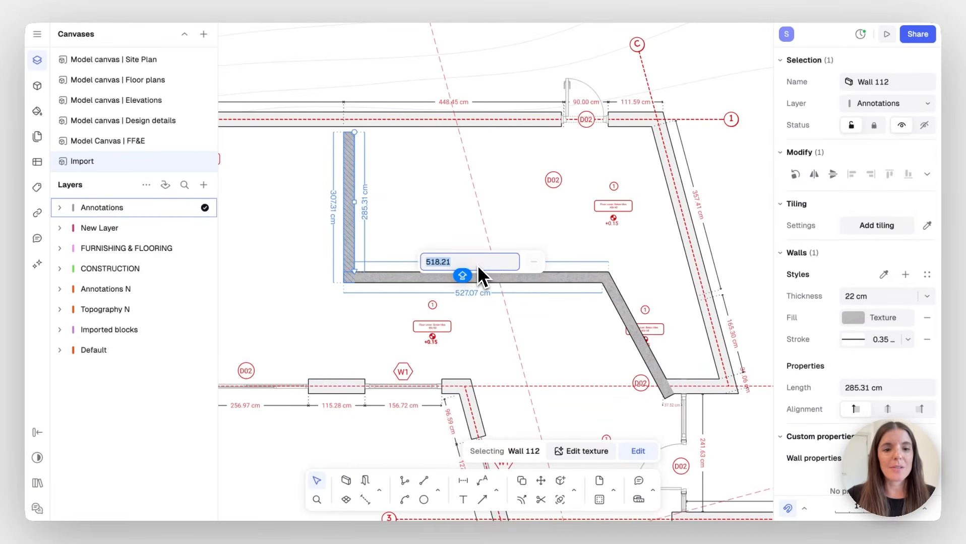
pyautogui.click(428, 222)
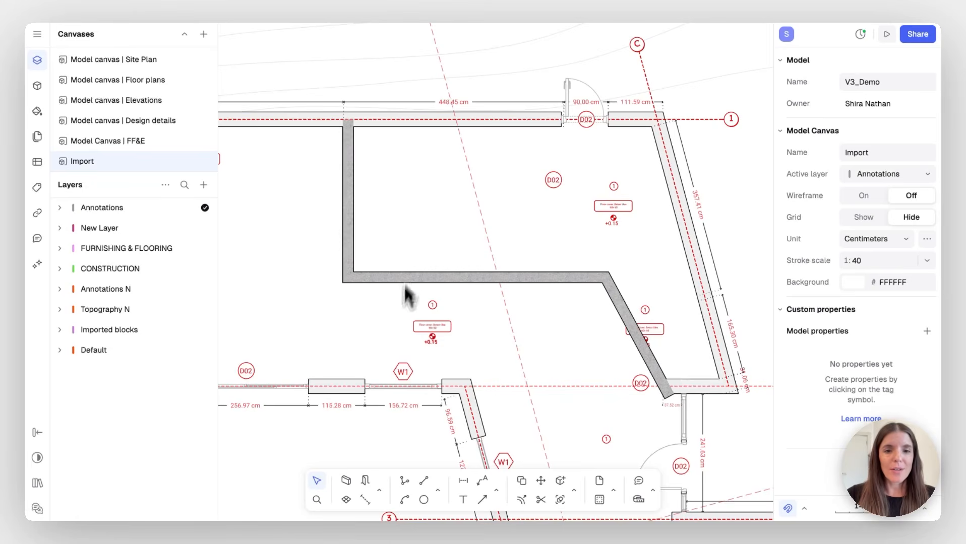
pyautogui.click(346, 499)
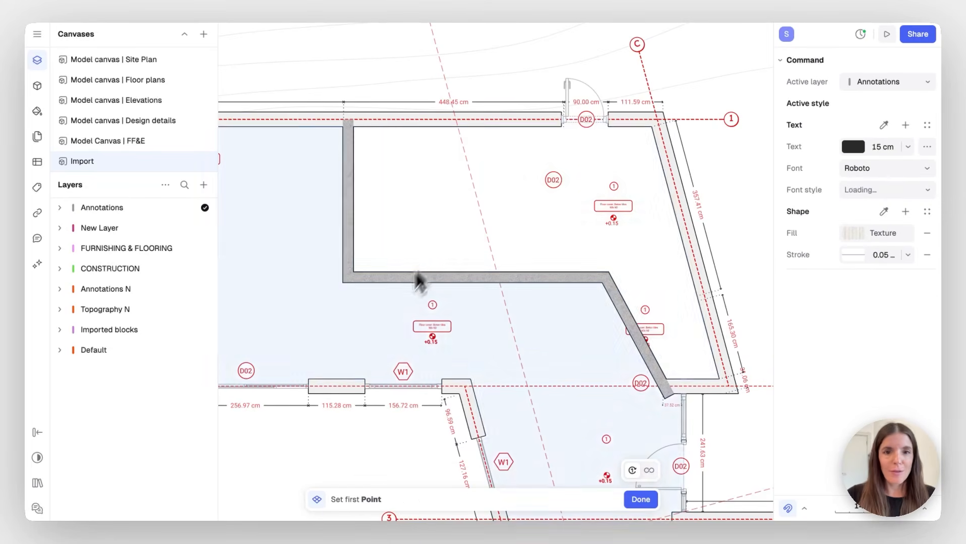
# Place Zone 15 inside the new room
pyautogui.click(434, 234)
pyautogui.click(314, 252)
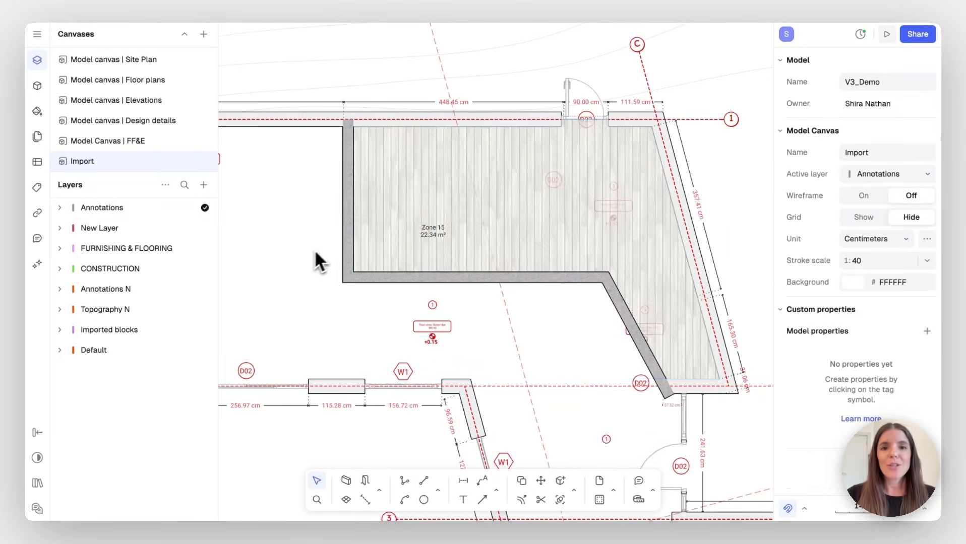
pyautogui.scroll(5, 400, 228)
pyautogui.scroll(3, 401, 228)
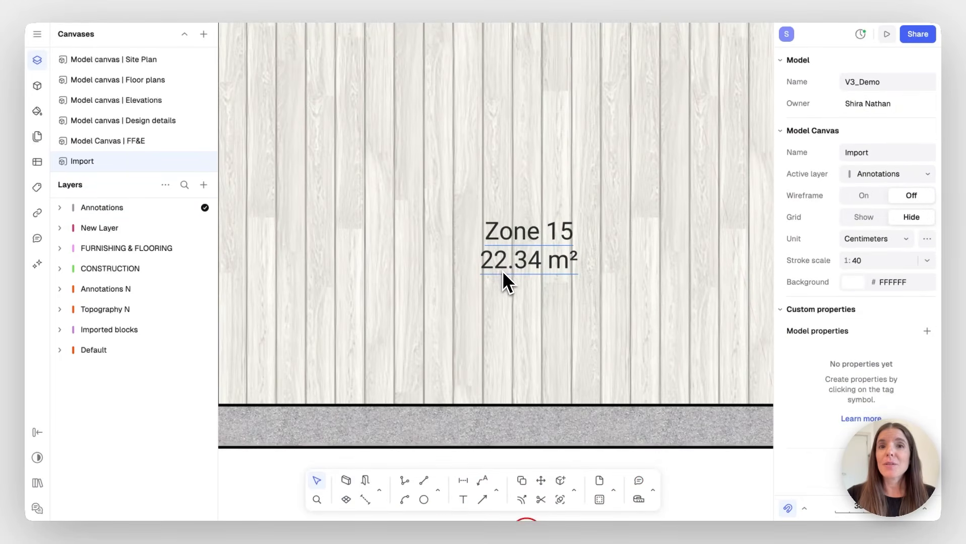
pyautogui.scroll(-5, 502, 270)
# Push the room's left wall outward so Zone 15 grows to 22.61 m²
pyautogui.moveTo(390, 216)
pyautogui.mouseDown()
pyautogui.moveTo(412, 216)
pyautogui.moveTo(388, 214)
pyautogui.mouseUp()
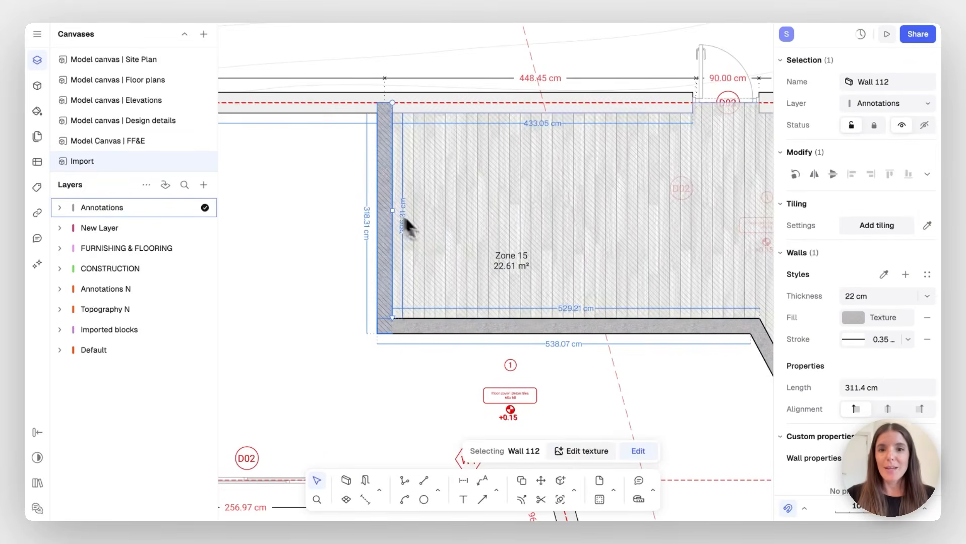
pyautogui.click(311, 265)
pyautogui.hscroll(2, 309, 416)
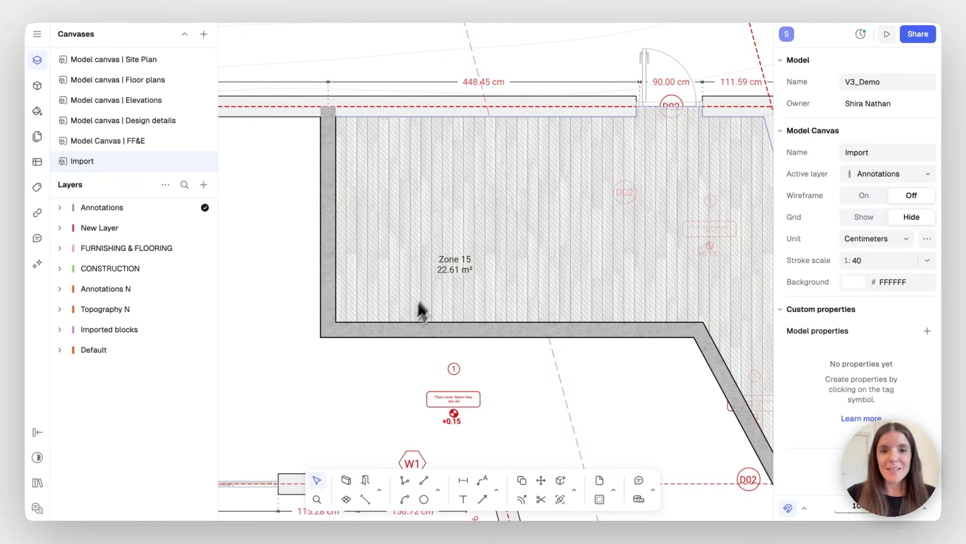
pyautogui.hscroll(2, 323, 376)
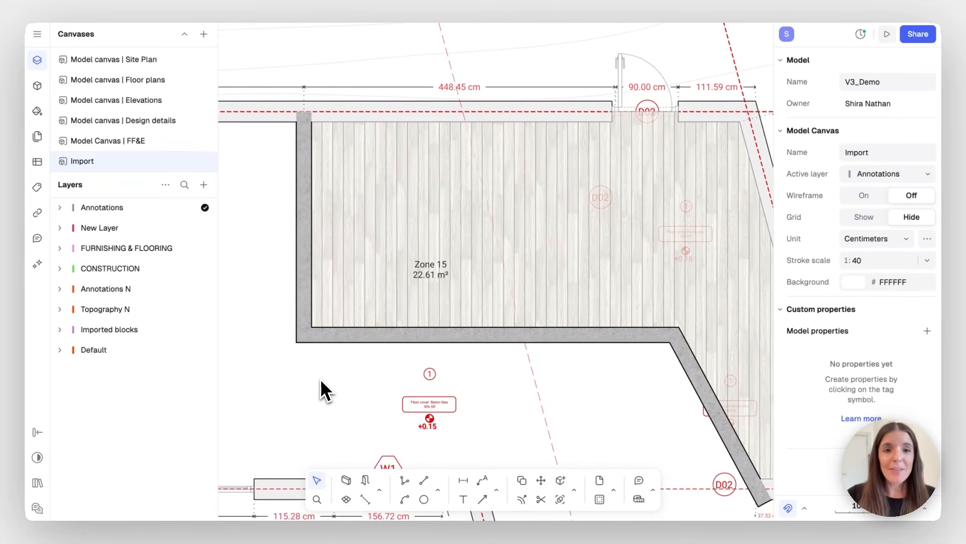
pyautogui.scroll(3, 303, 374)
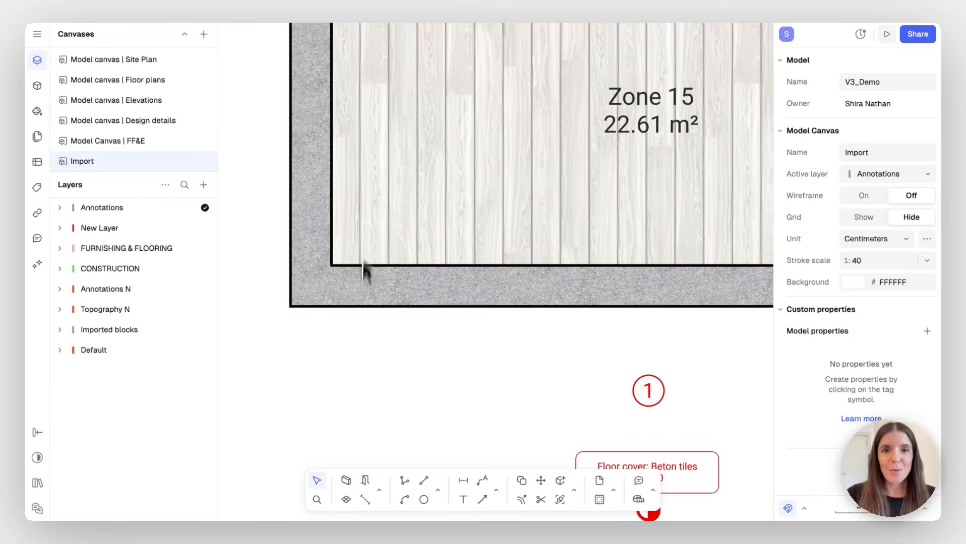
pyautogui.scroll(-5, 351, 348)
pyautogui.scroll(3, 351, 348)
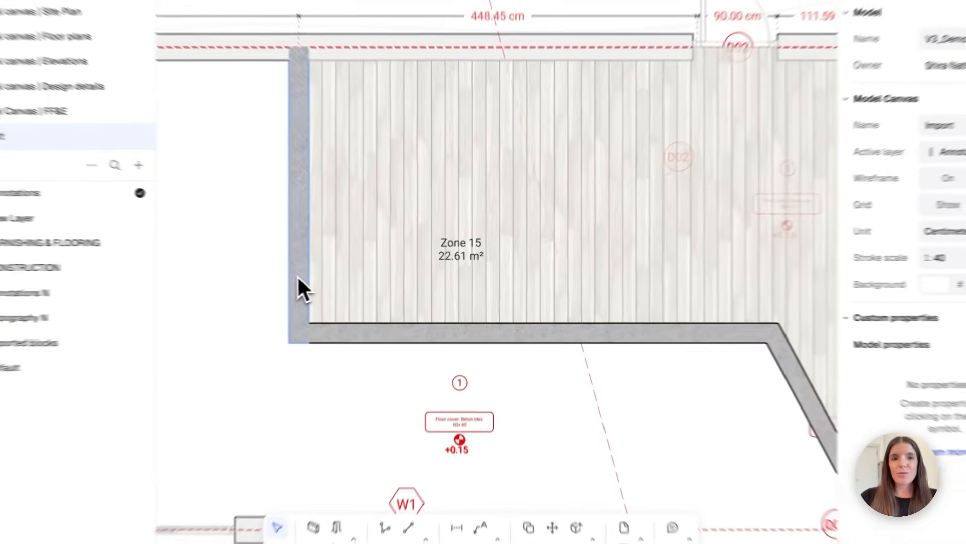
# Select the left Zone 15 wall plus all same-style walls and set their thickness to 30 cm
pyautogui.click(334, 278)
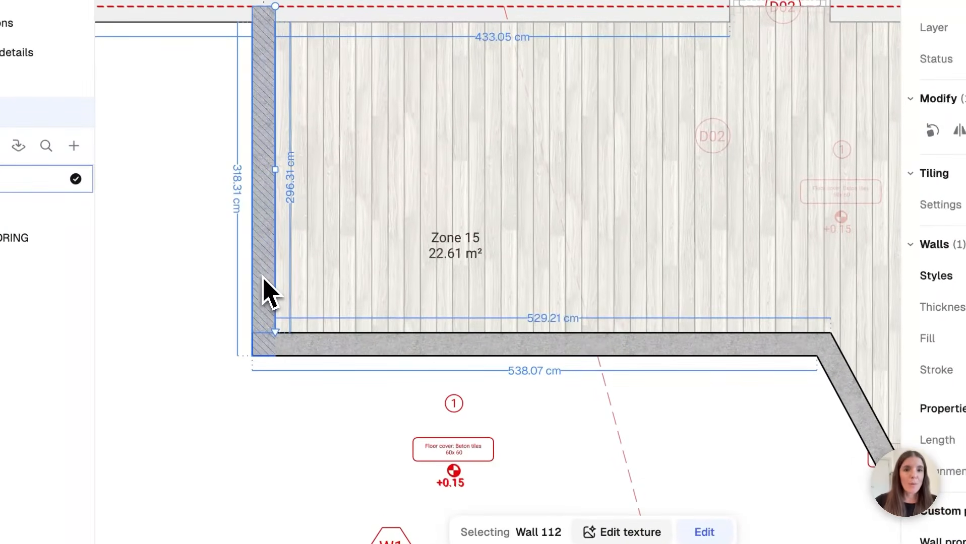
pyautogui.rightClick(271, 247)
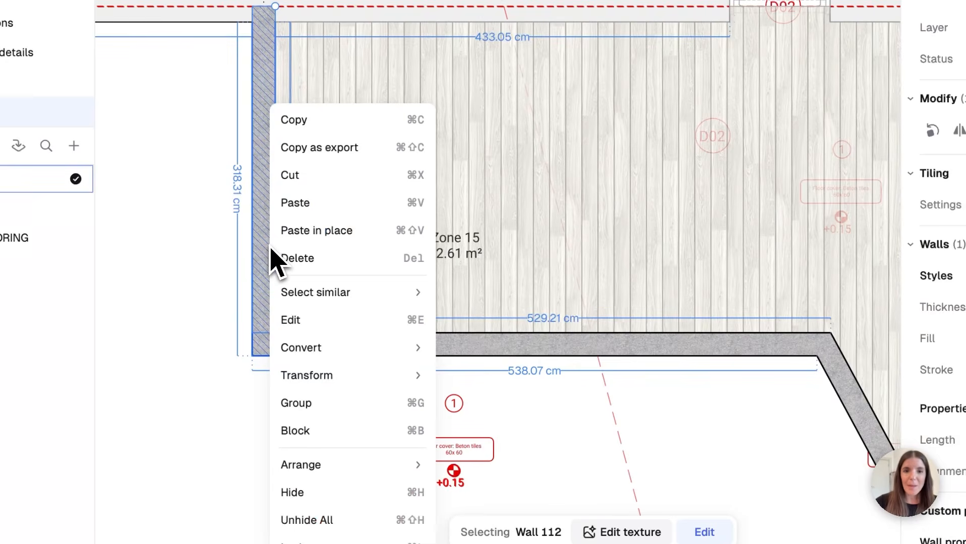
pyautogui.moveTo(332, 295)
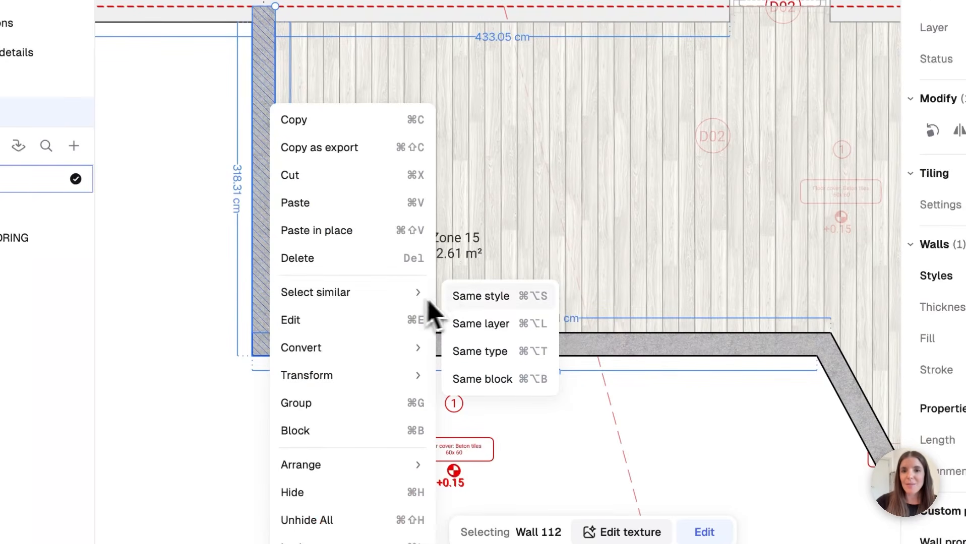
pyautogui.click(477, 300)
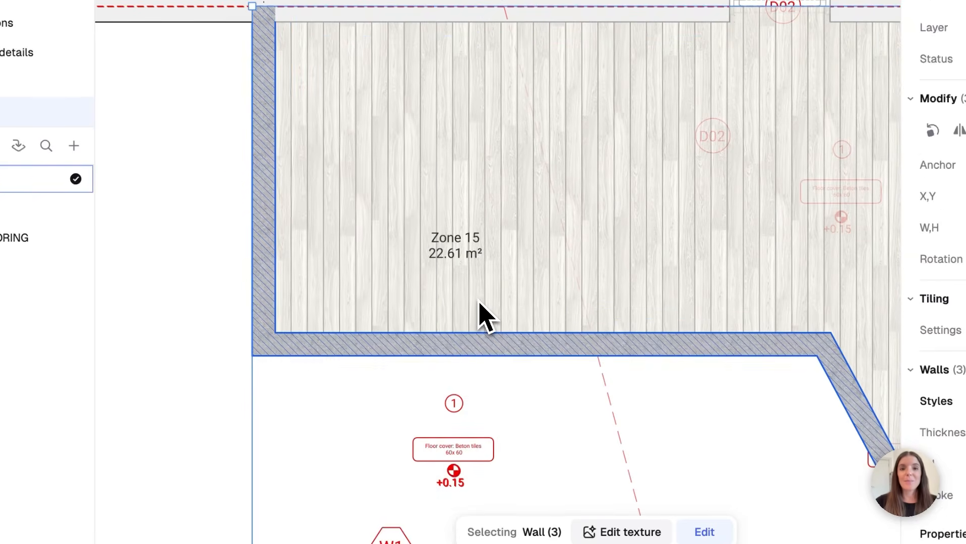
pyautogui.hscroll(2, 479, 313)
pyautogui.scroll(1, 479, 313)
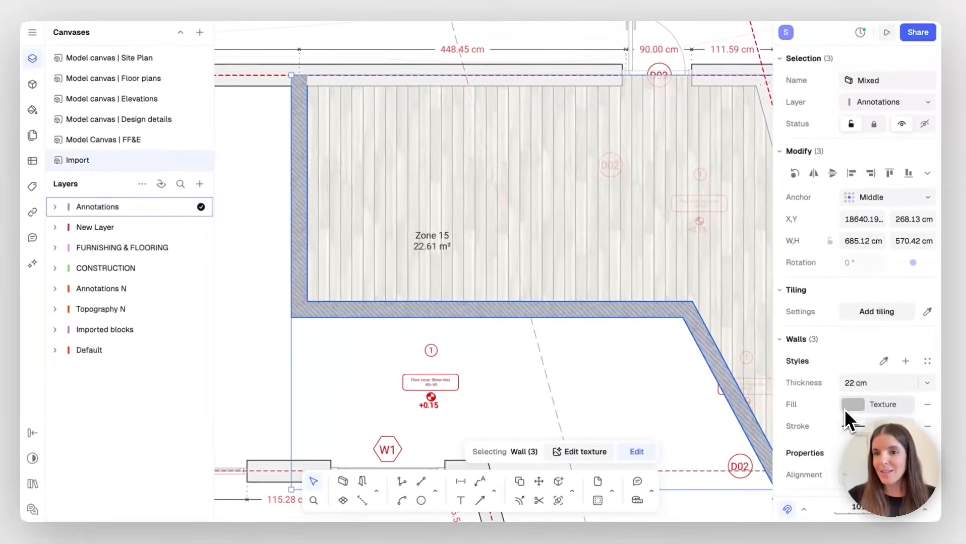
pyautogui.scroll(-4, 846, 398)
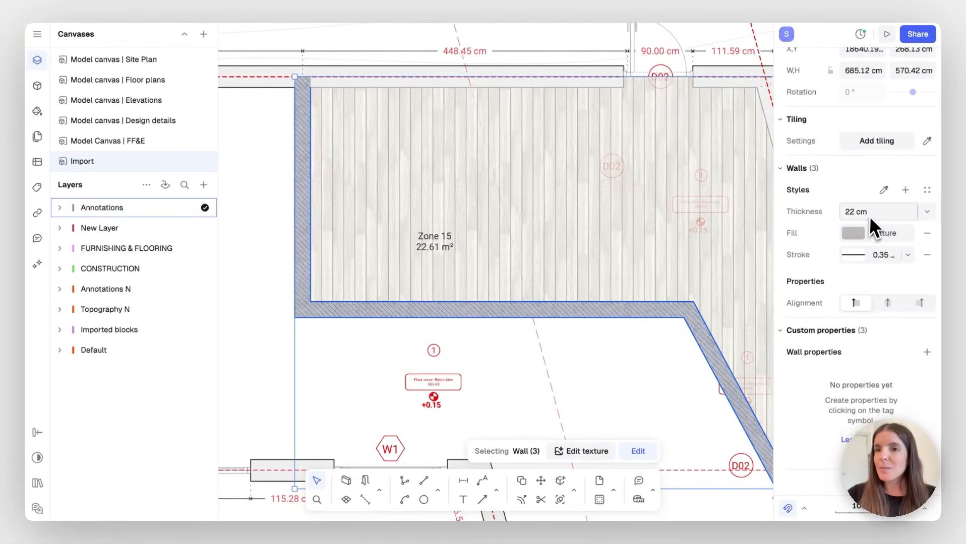
pyautogui.click(887, 210)
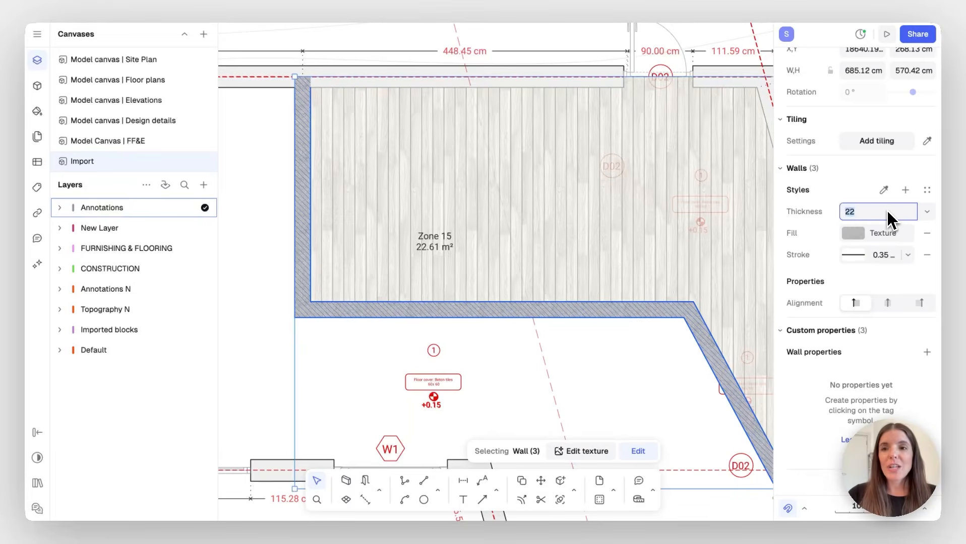
pyautogui.write('30')
pyautogui.press('Return')
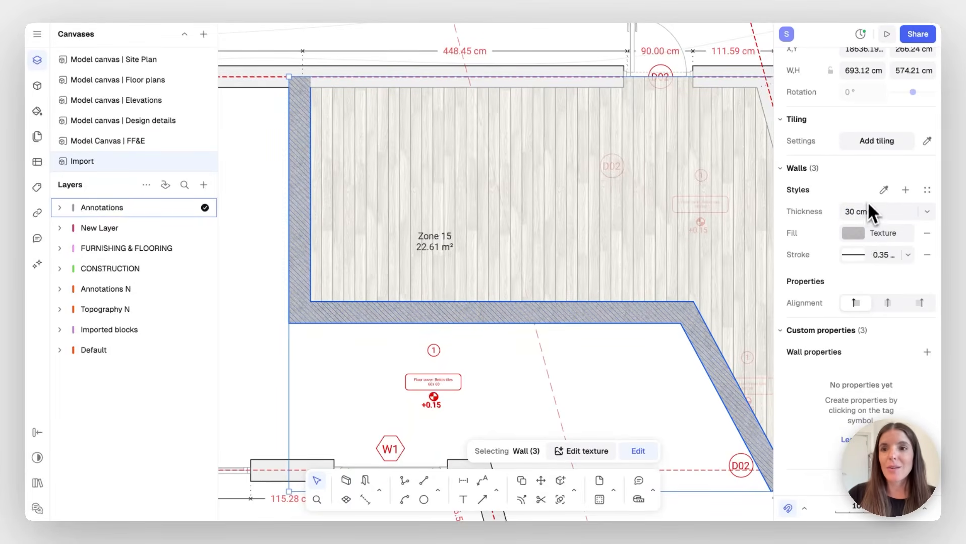
# Try texture, gradient and light-grey solid fills on the three walls
pyautogui.click(852, 232)
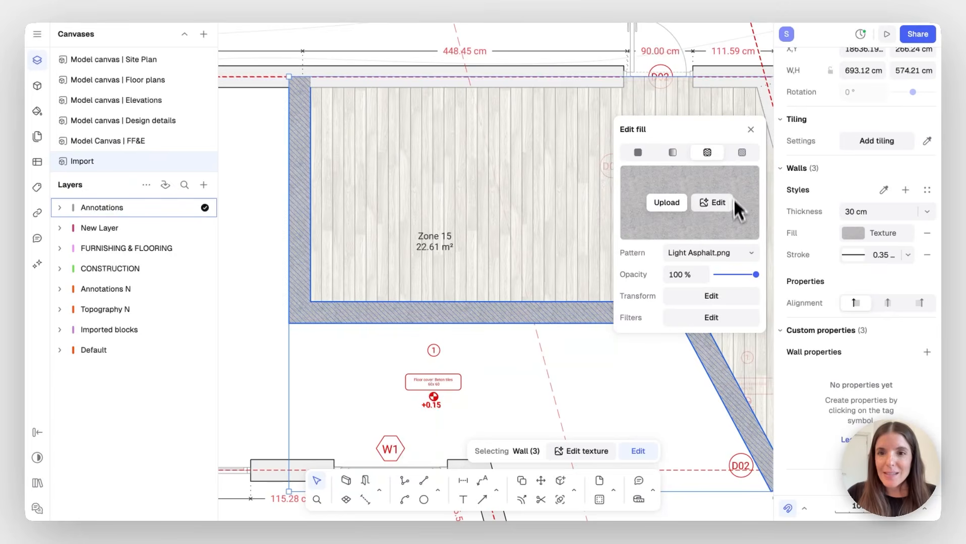
pyautogui.click(737, 252)
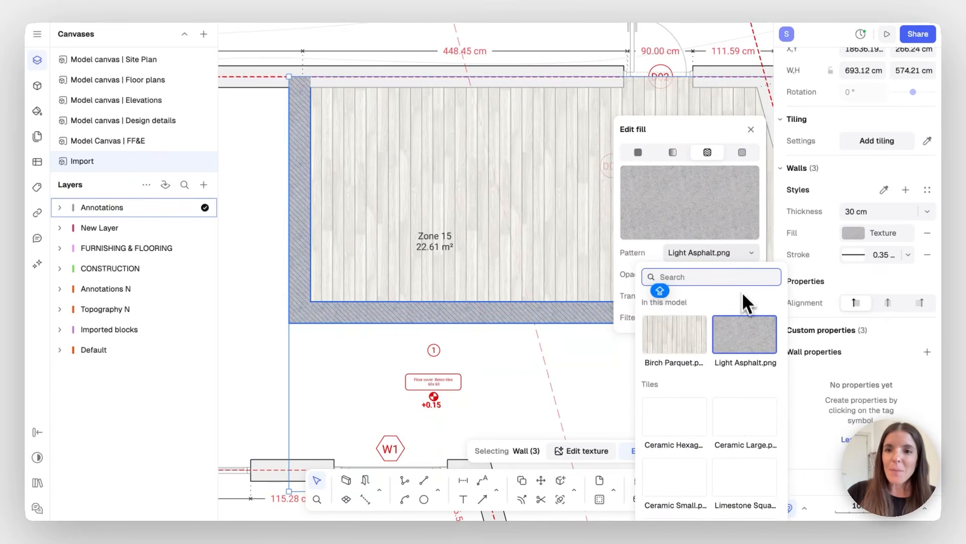
pyautogui.scroll(-1, 728, 377)
pyautogui.scroll(-5, 727, 377)
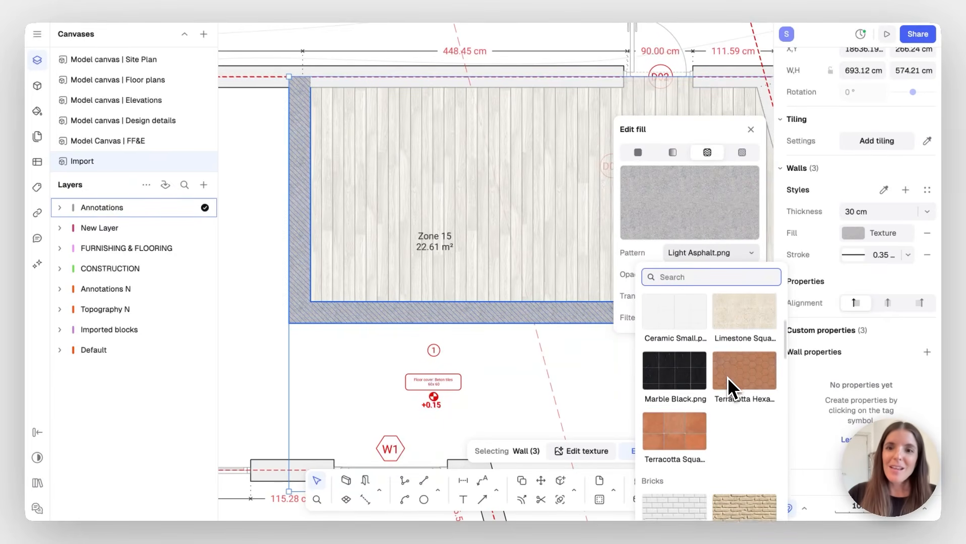
pyautogui.scroll(-3, 727, 377)
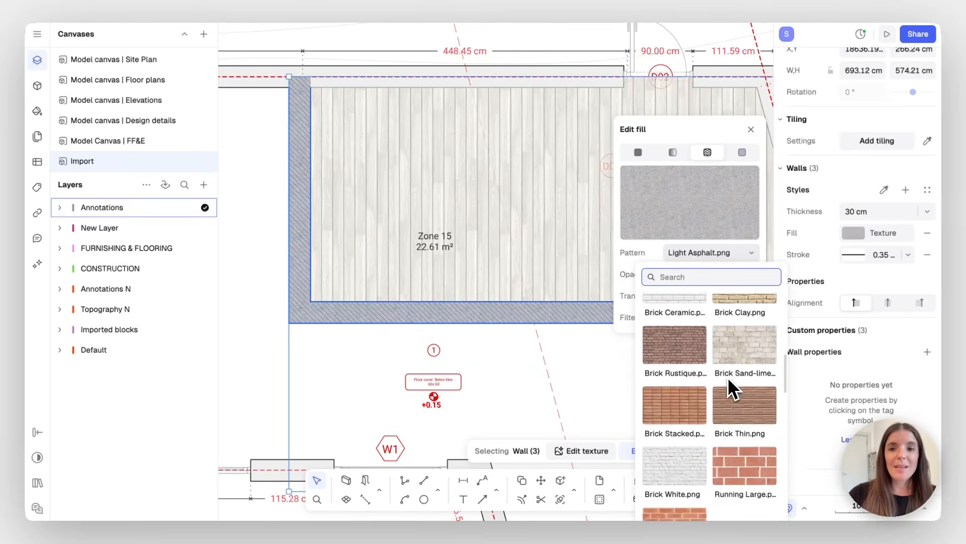
pyautogui.scroll(-6, 727, 377)
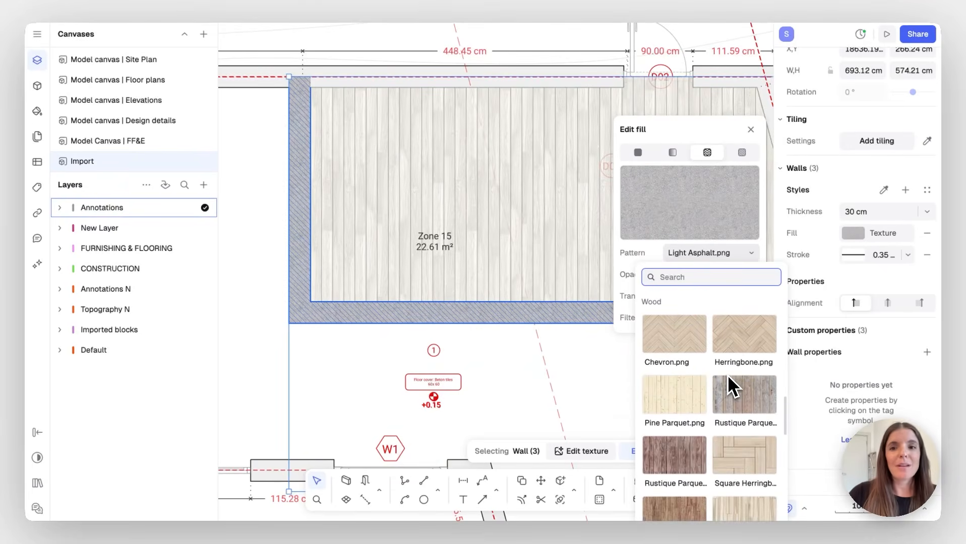
pyautogui.scroll(-3, 727, 387)
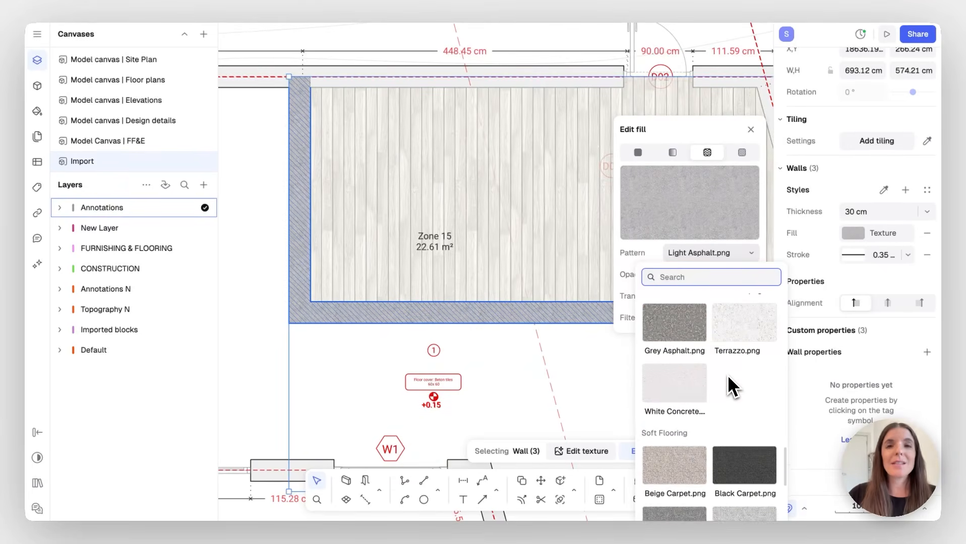
pyautogui.click(676, 154)
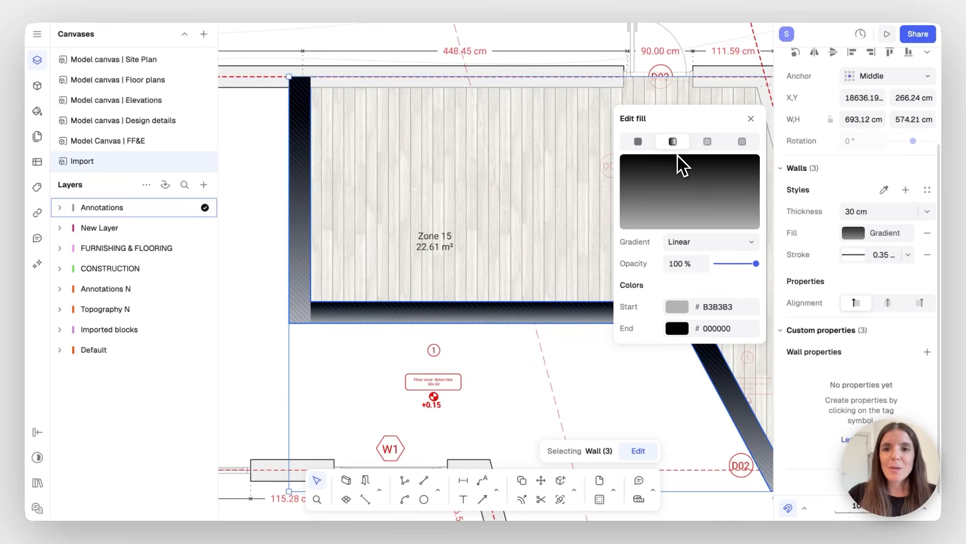
pyautogui.click(640, 144)
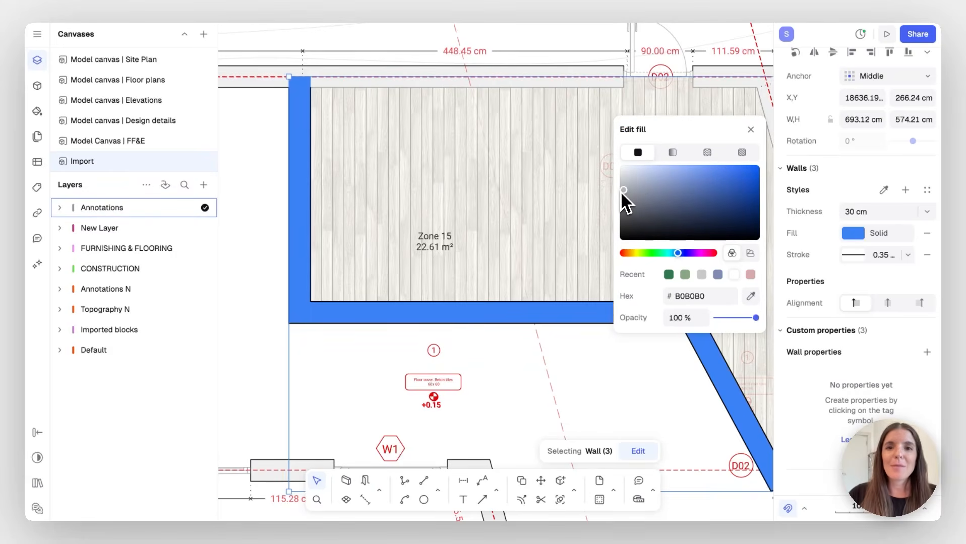
pyautogui.moveTo(628, 189); pyautogui.dragTo(624, 184)
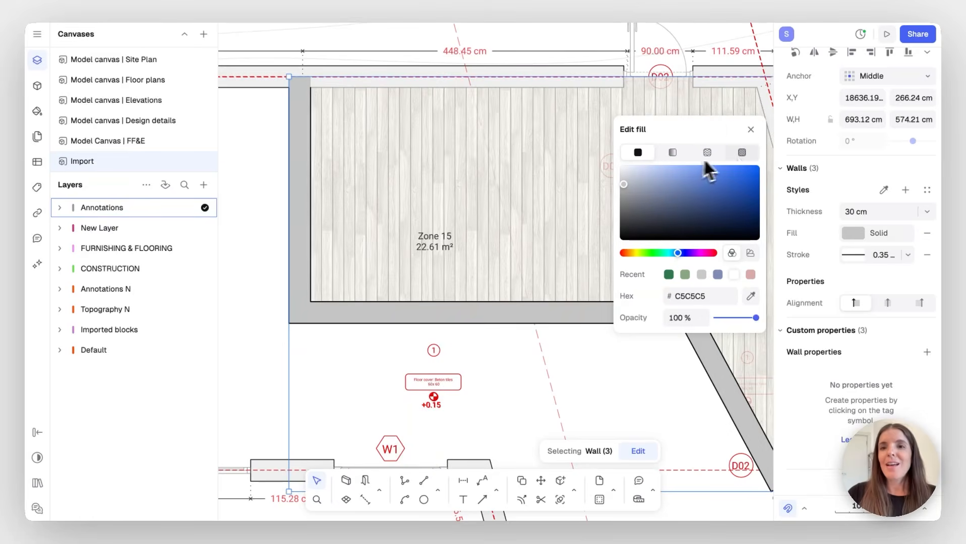
pyautogui.click(706, 153)
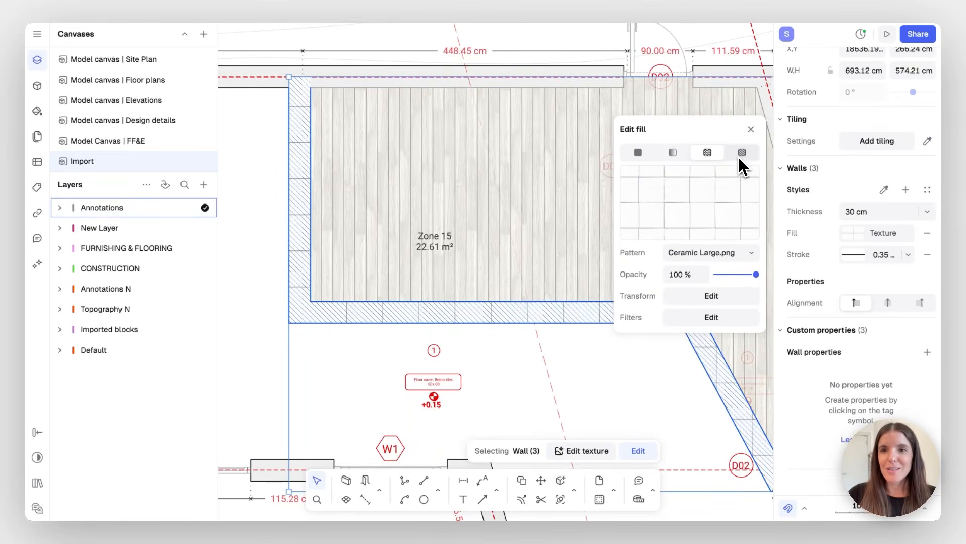
# Switch the walls to an Oblique Compact hatch at scale 0.5
pyautogui.click(740, 153)
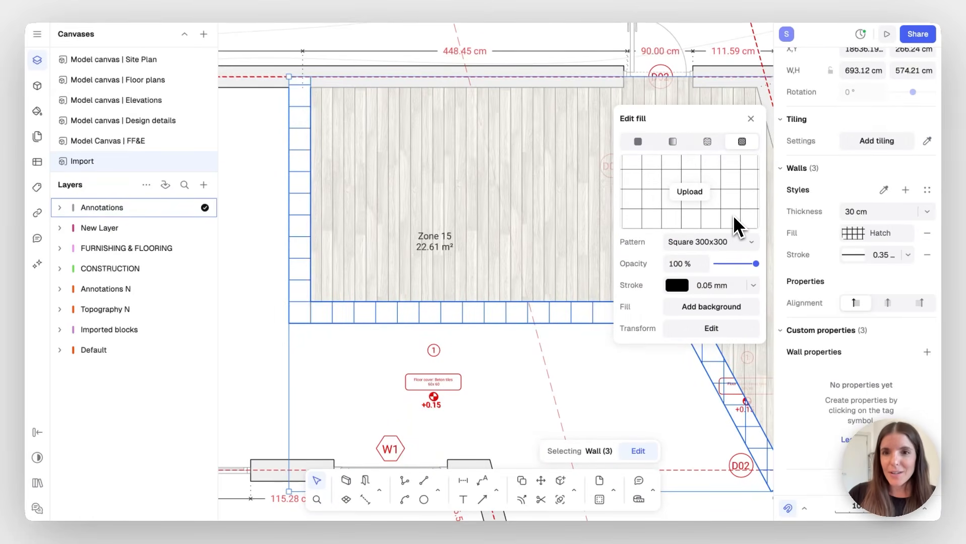
pyautogui.click(742, 245)
pyautogui.scroll(-1, 712, 319)
pyautogui.click(724, 328)
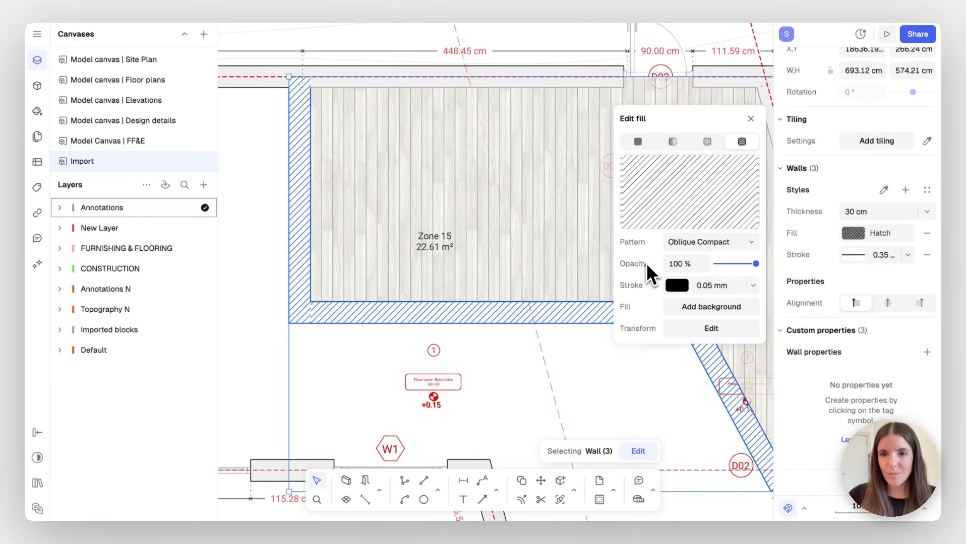
pyautogui.click(711, 328)
pyautogui.click(562, 311)
pyautogui.write('0.5')
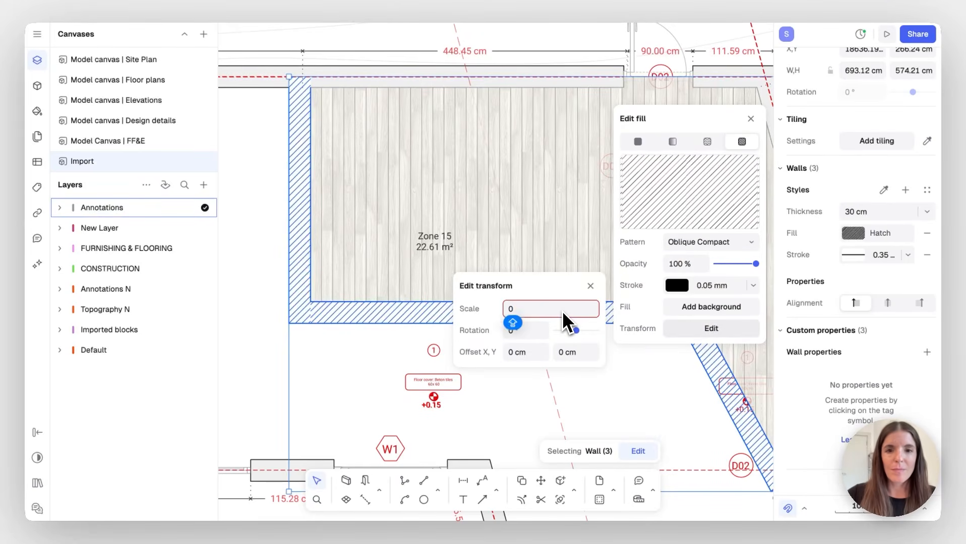
pyautogui.click(590, 286)
# Add a light grey background behind the hatch and give the hatch a dark grey colour
pyautogui.click(660, 307)
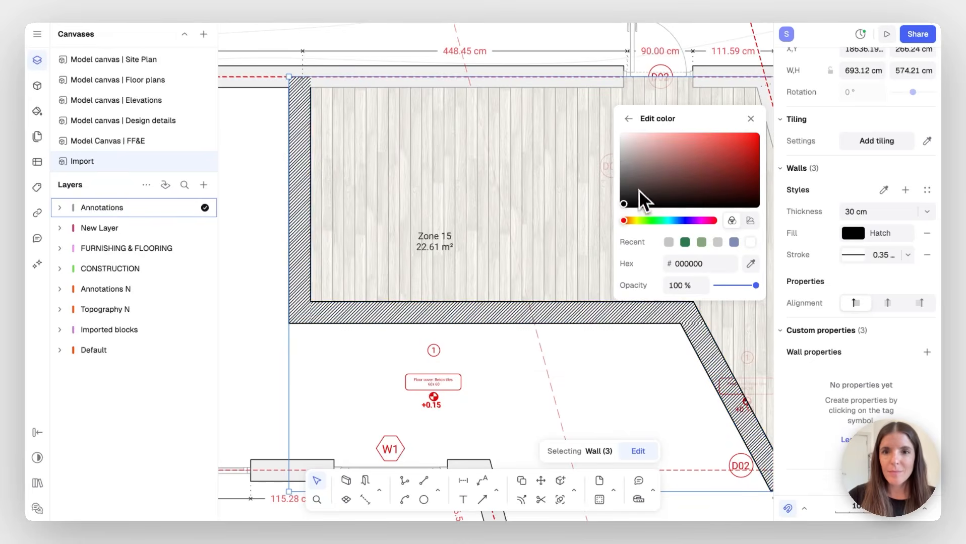
pyautogui.click(624, 156)
pyautogui.click(628, 119)
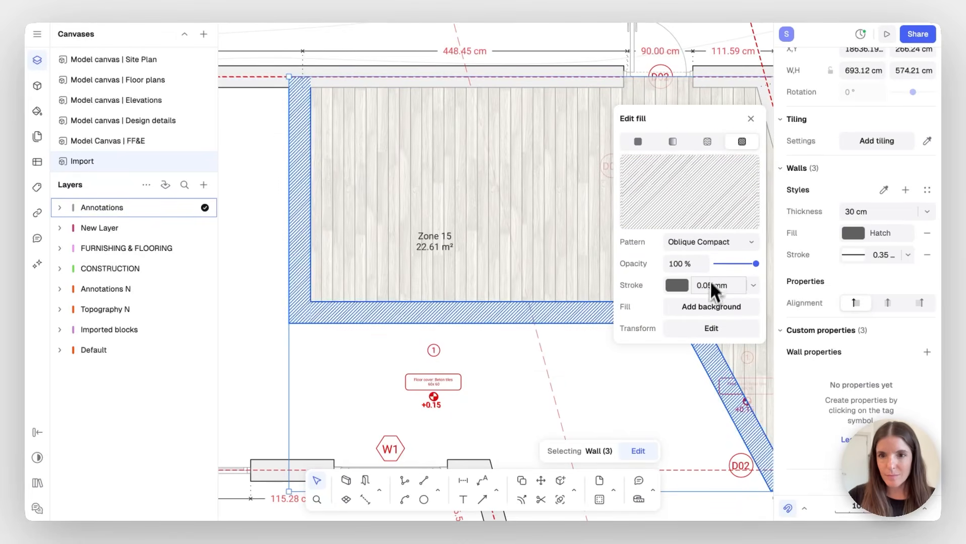
pyautogui.click(676, 308)
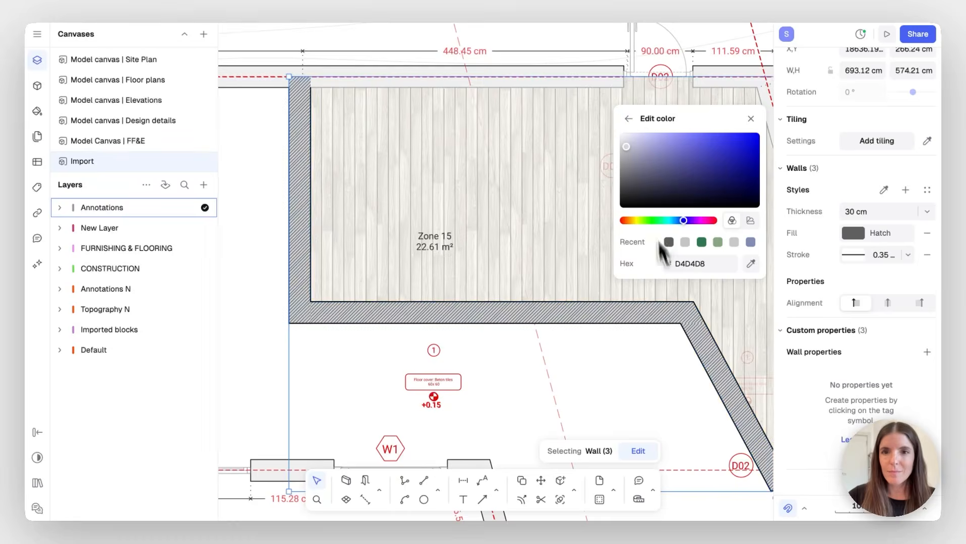
pyautogui.click(621, 145)
pyautogui.click(750, 119)
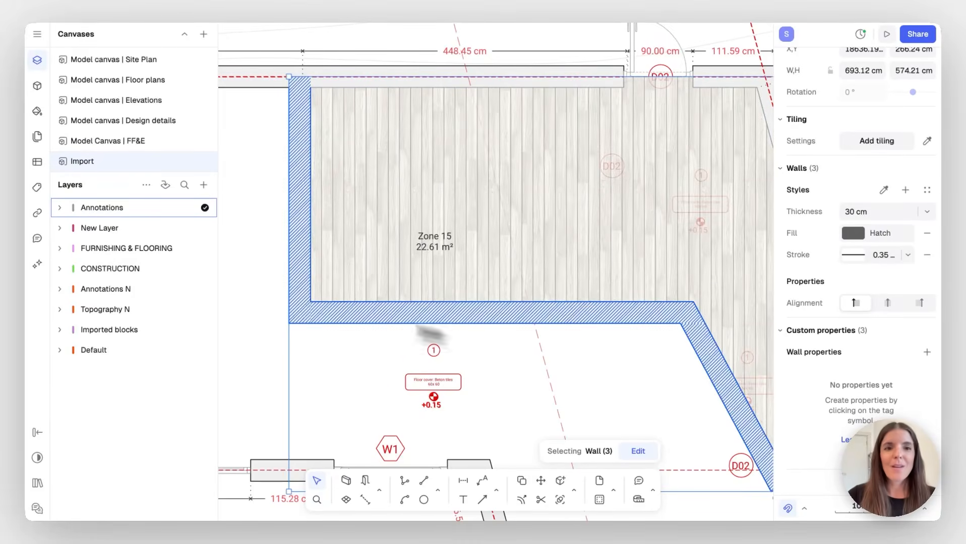
# Reselect Zone 15's left wall and extend the selection to all same-style walls
pyautogui.click(261, 305)
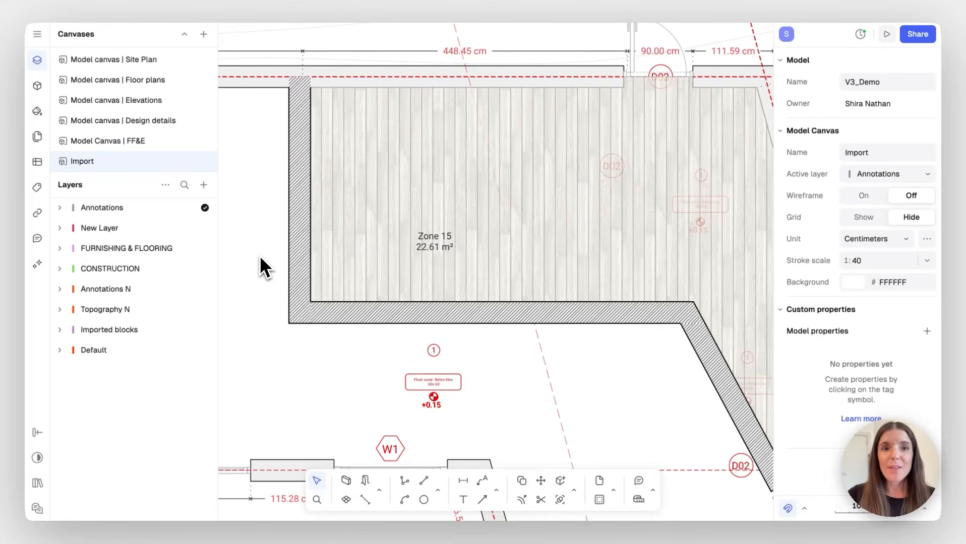
pyautogui.click(300, 231)
pyautogui.rightClick(300, 230)
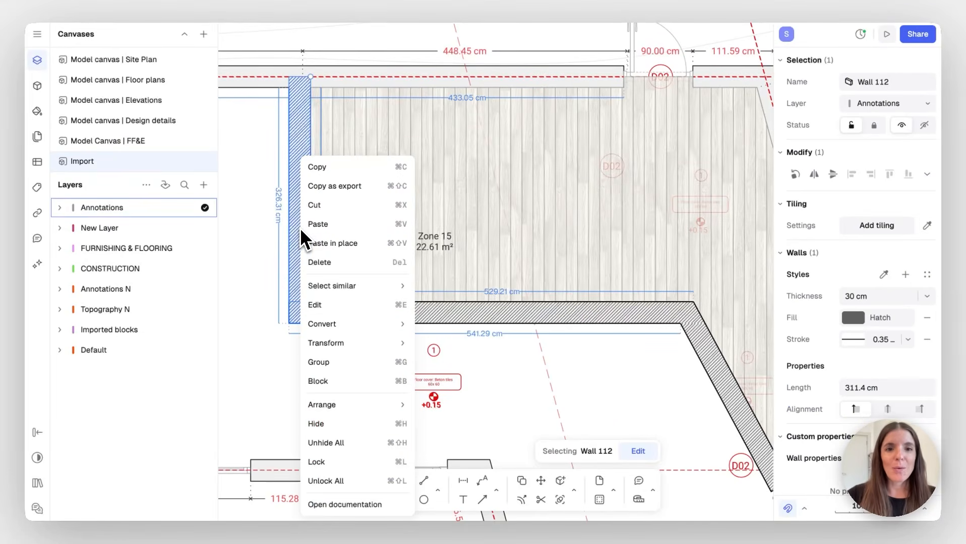
pyautogui.moveTo(368, 289)
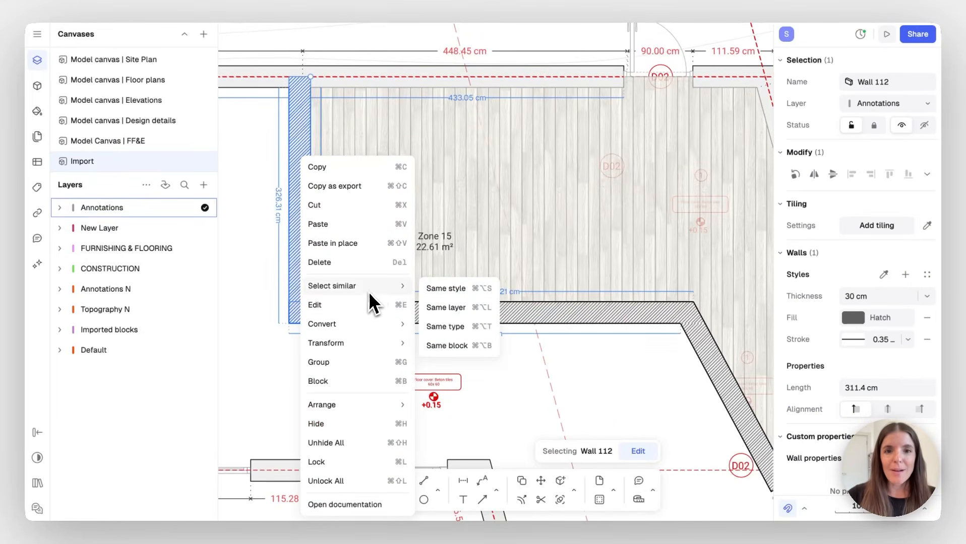
pyautogui.click(442, 292)
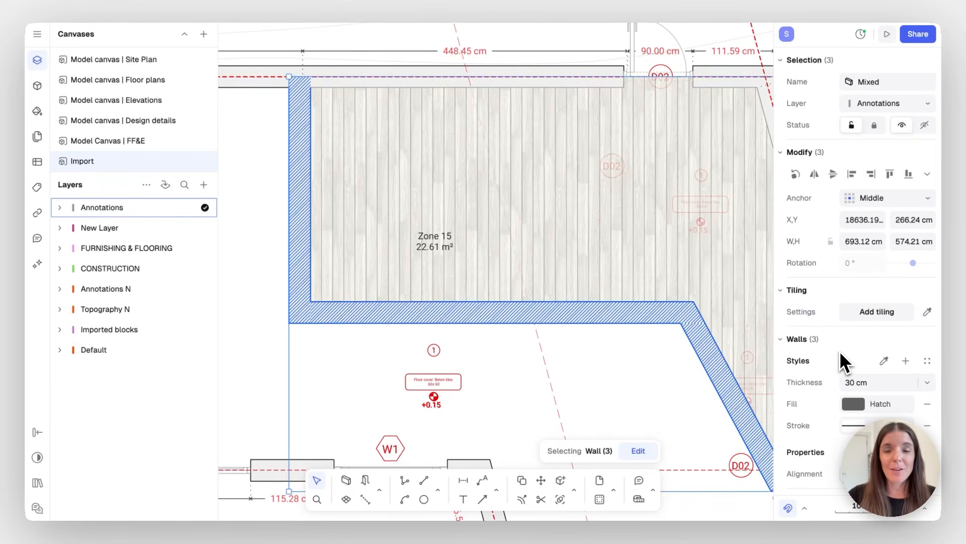
# Save the Zone 15 walls' current 30 cm look as a new wall style named 'My wall'
pyautogui.click(906, 361)
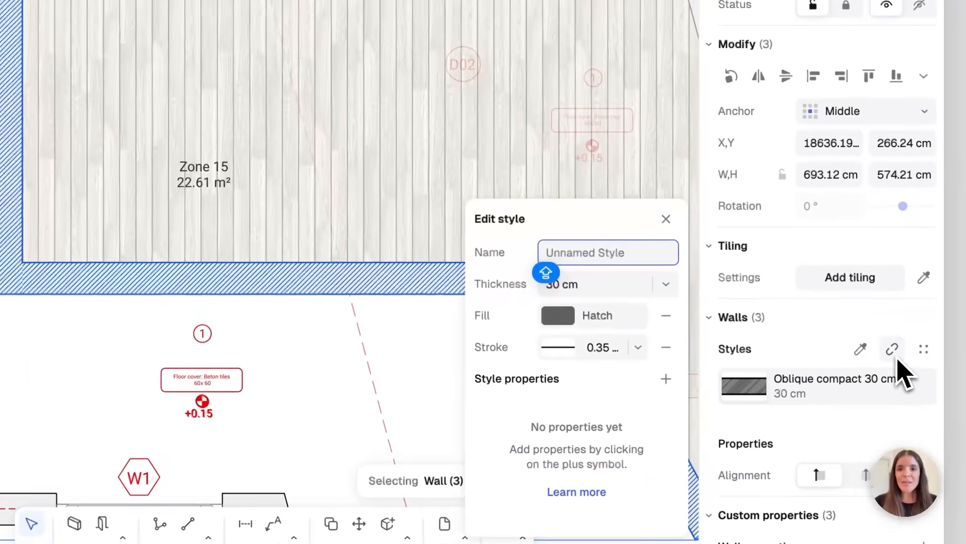
pyautogui.write('My wall')
pyautogui.press('Return')
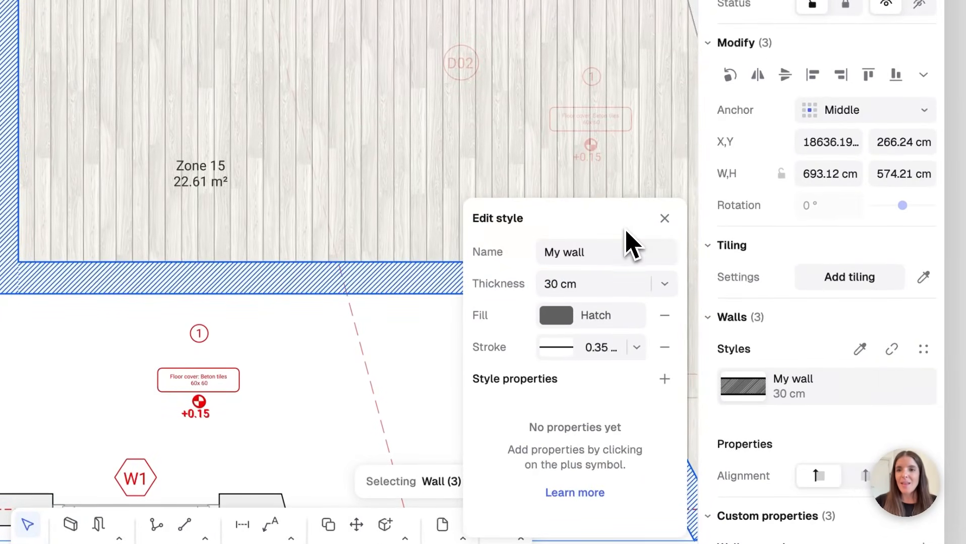
pyautogui.click(664, 226)
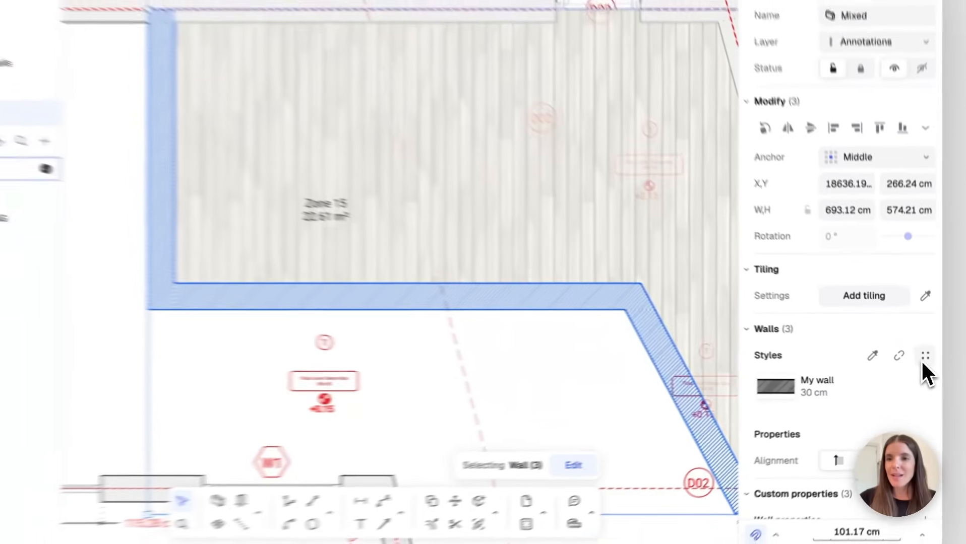
pyautogui.click(923, 349)
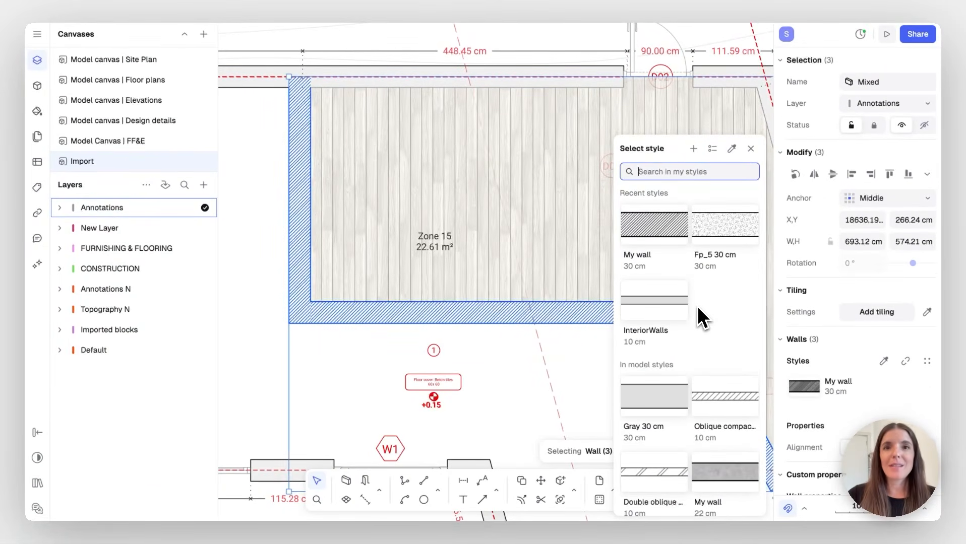
# Apply the Fp_5 30 cm style to the three Zone 15 walls
pyautogui.scroll(-4, 697, 306)
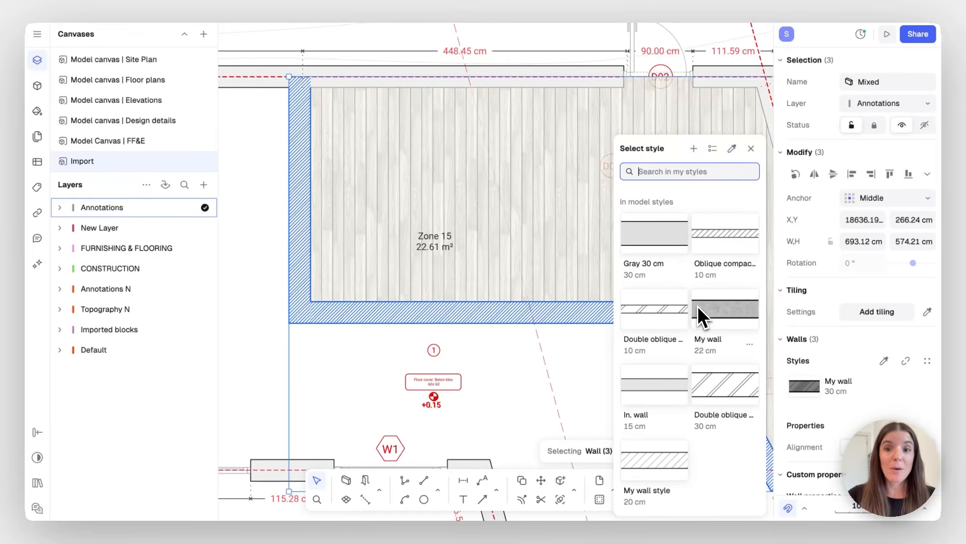
pyautogui.scroll(4, 697, 306)
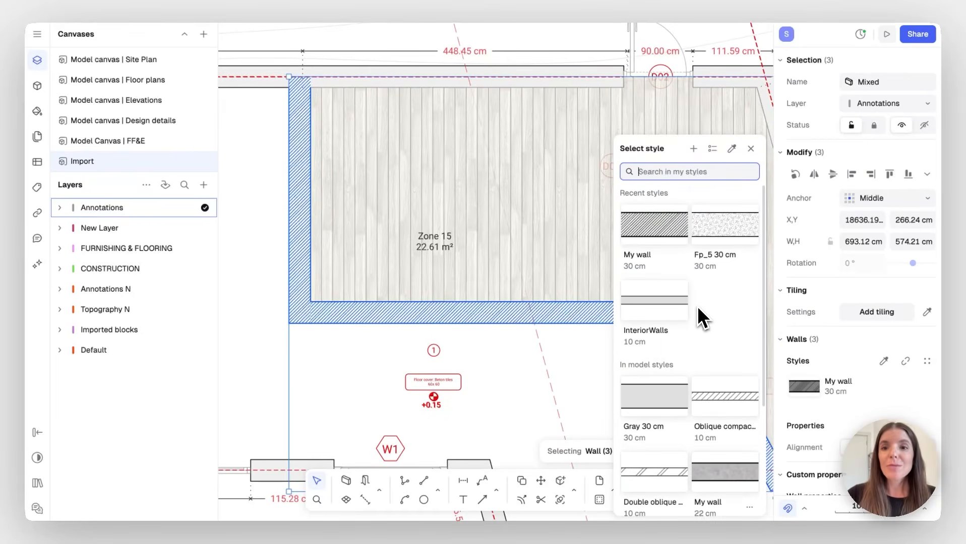
pyautogui.click(724, 235)
# Change the walls to the Double oblique 10 cm style from the in-model styles
pyautogui.click(926, 362)
pyautogui.scroll(-3, 677, 368)
pyautogui.click(655, 336)
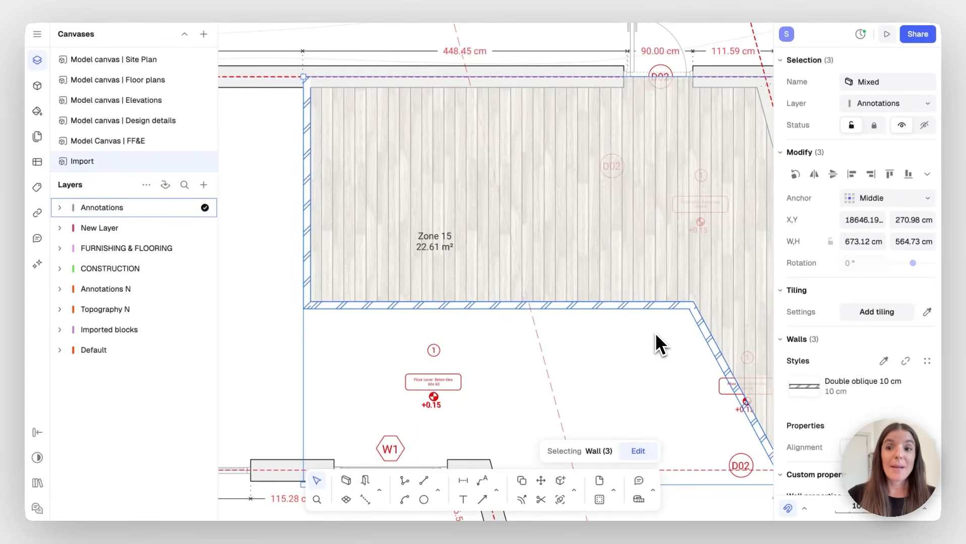
pyautogui.click(926, 362)
pyautogui.scroll(-3, 695, 384)
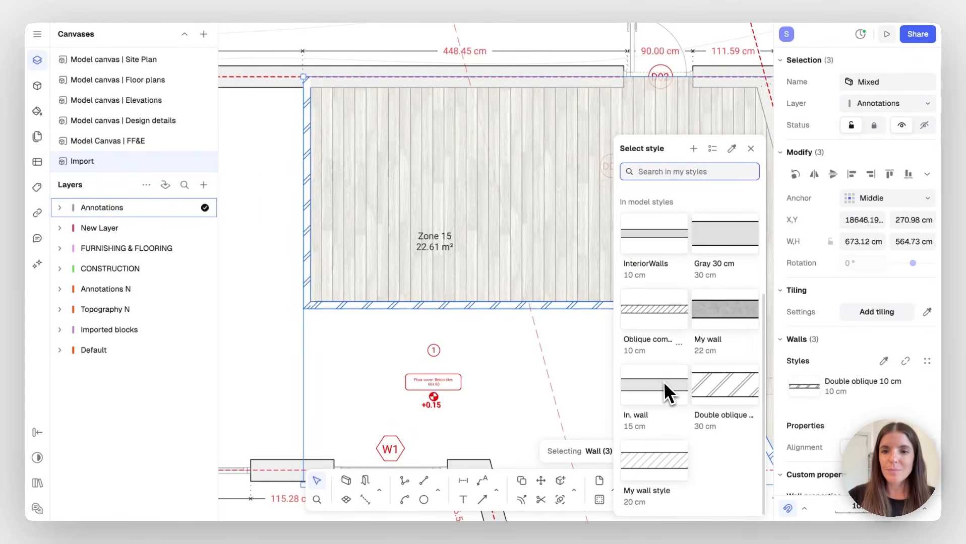
# Fill the Zone 15 floor with the Chevron.png wood texture at 50% opacity
pyautogui.click(368, 202)
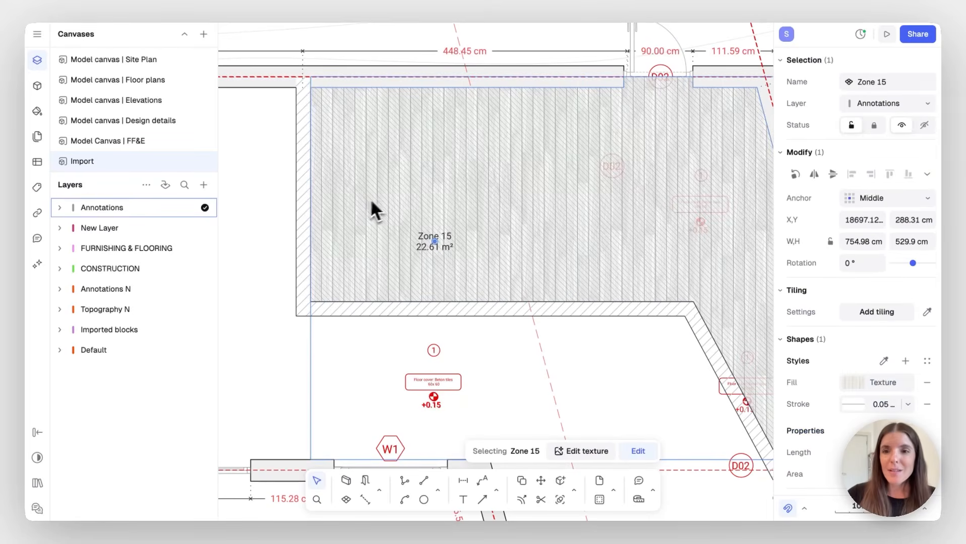
pyautogui.click(849, 382)
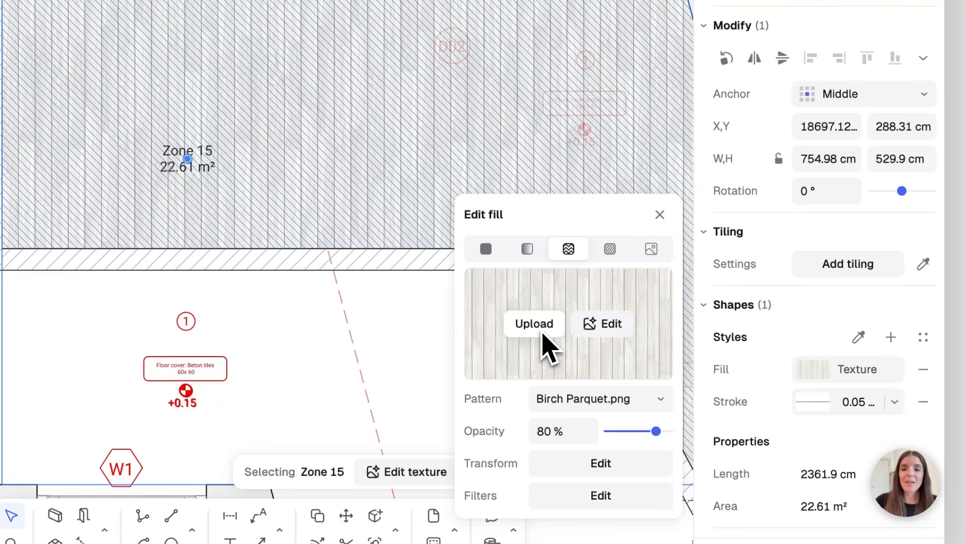
pyautogui.click(615, 400)
pyautogui.scroll(-10, 573, 242)
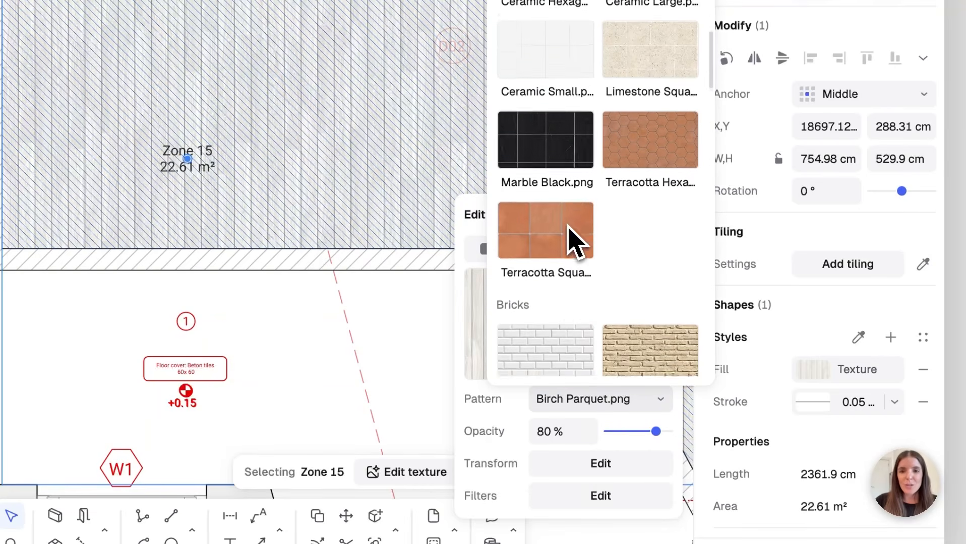
pyautogui.scroll(-8, 574, 241)
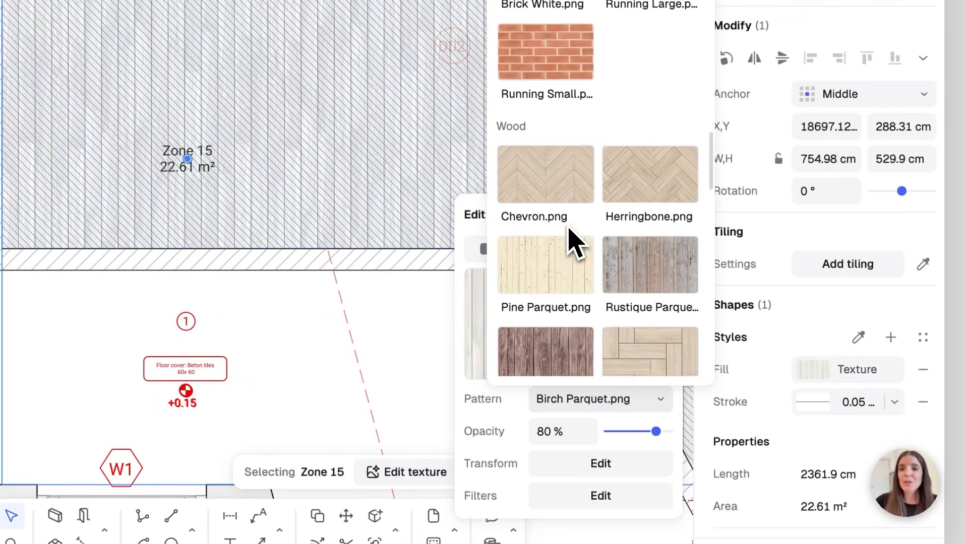
pyautogui.click(566, 168)
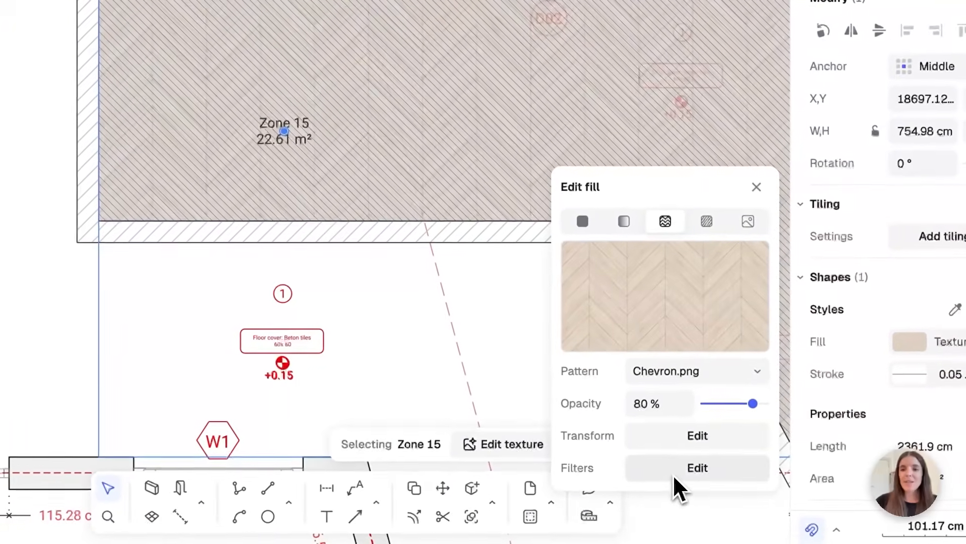
pyautogui.click(580, 501)
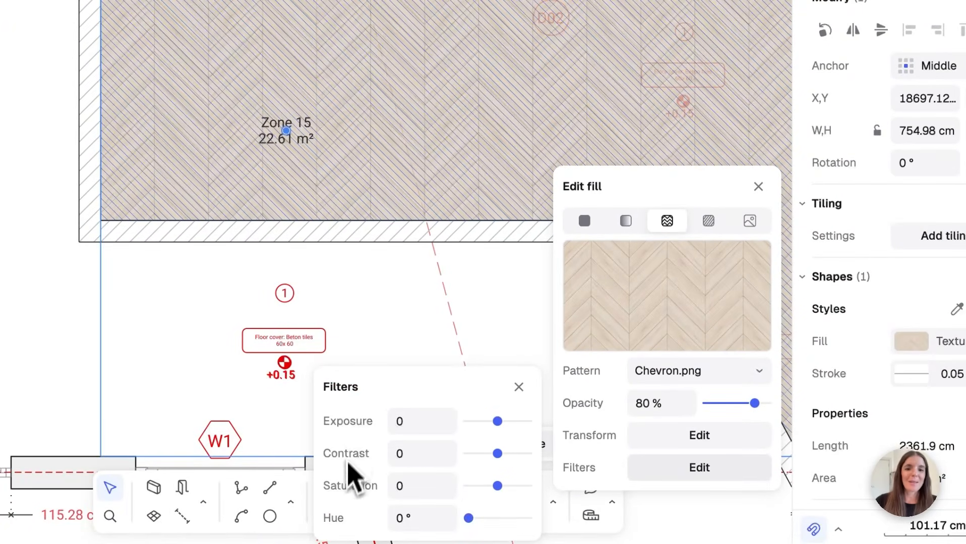
pyautogui.click(687, 406)
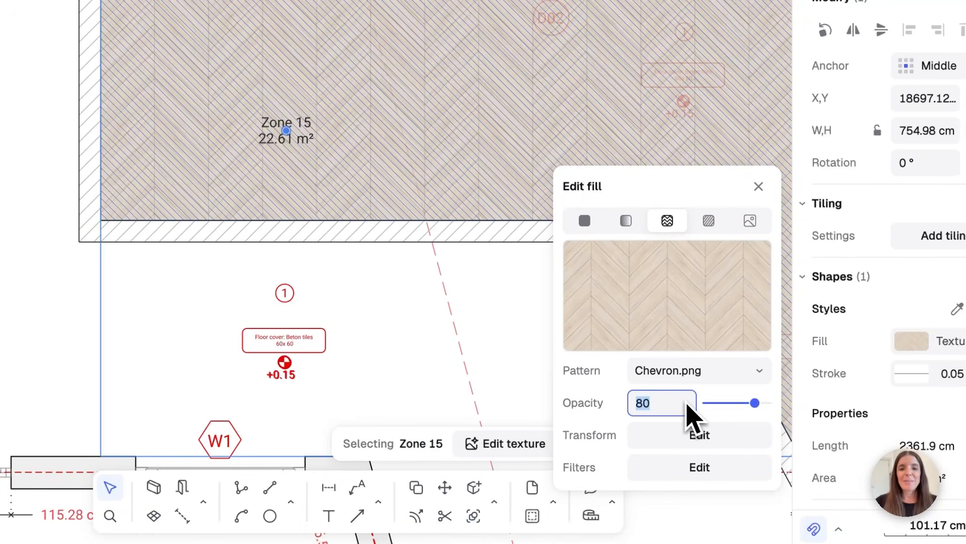
pyautogui.write('50')
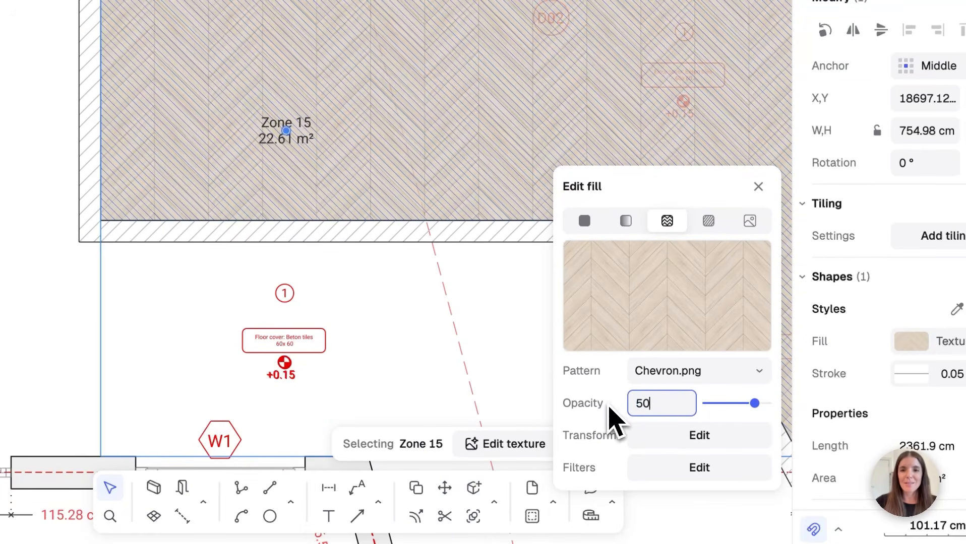
pyautogui.press('Return')
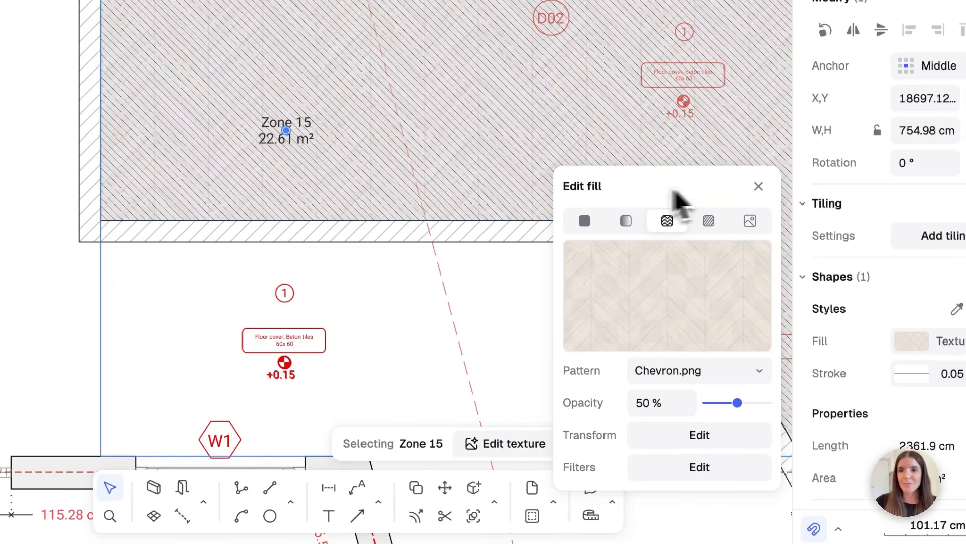
pyautogui.click(758, 187)
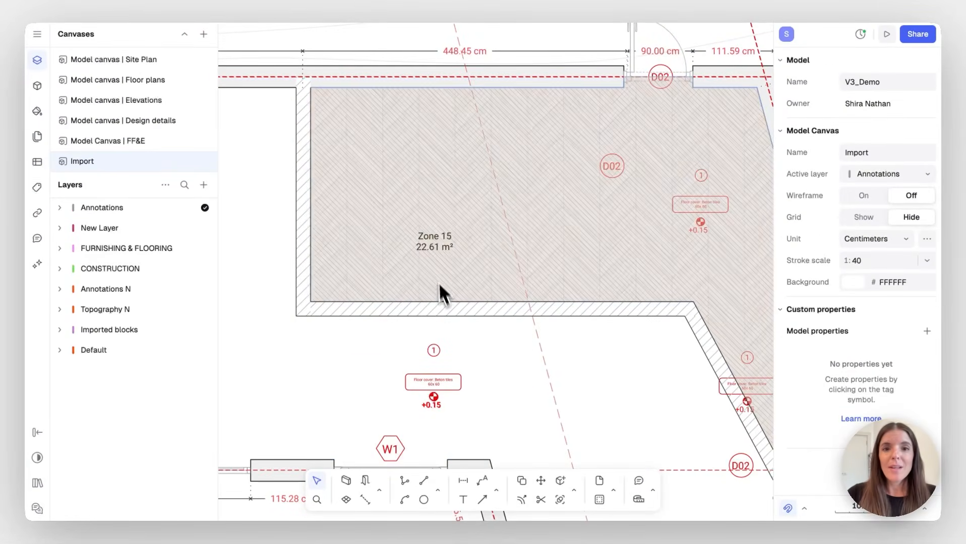
pyautogui.click(436, 244)
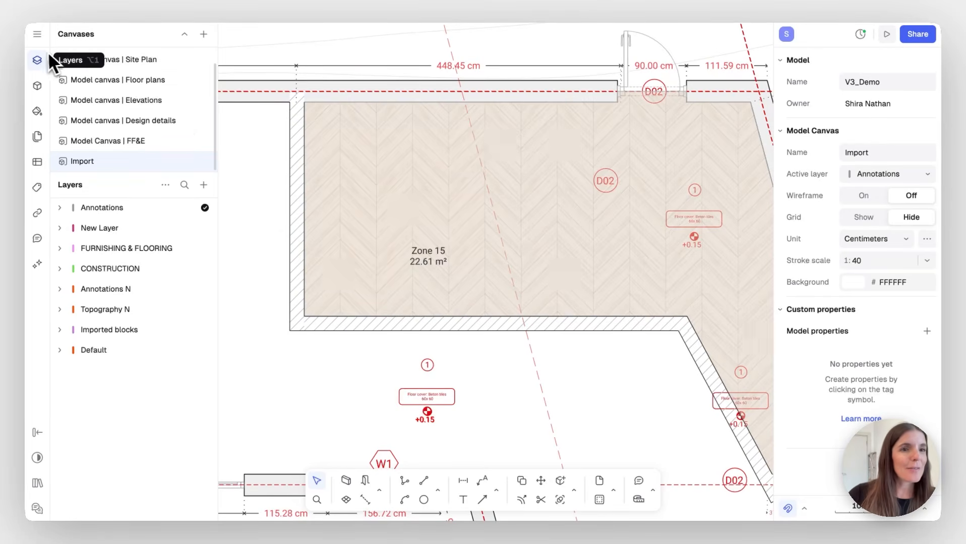
# Open the ISO stacking chair block from the 'Chairs - 3 views' library to show its three views
pyautogui.click(39, 87)
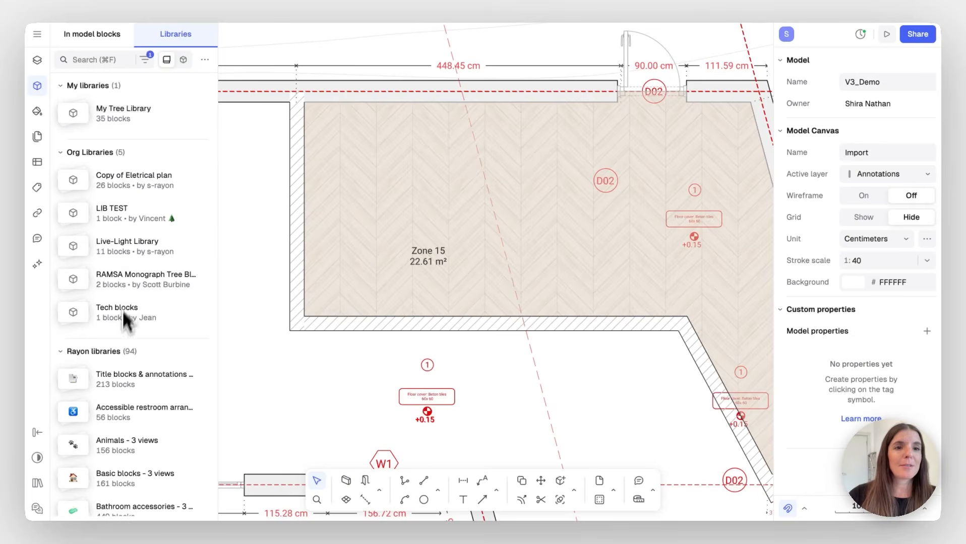
pyautogui.click(61, 85)
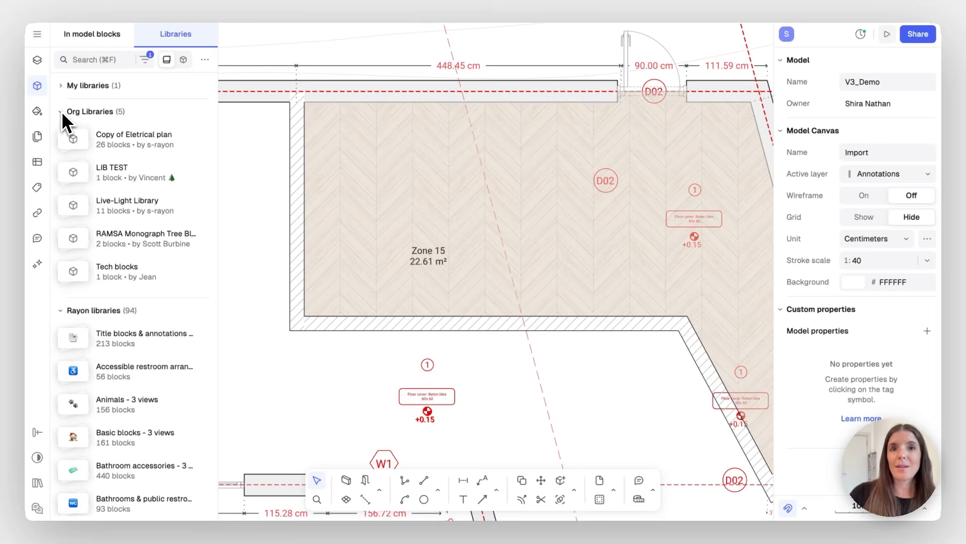
pyautogui.click(62, 112)
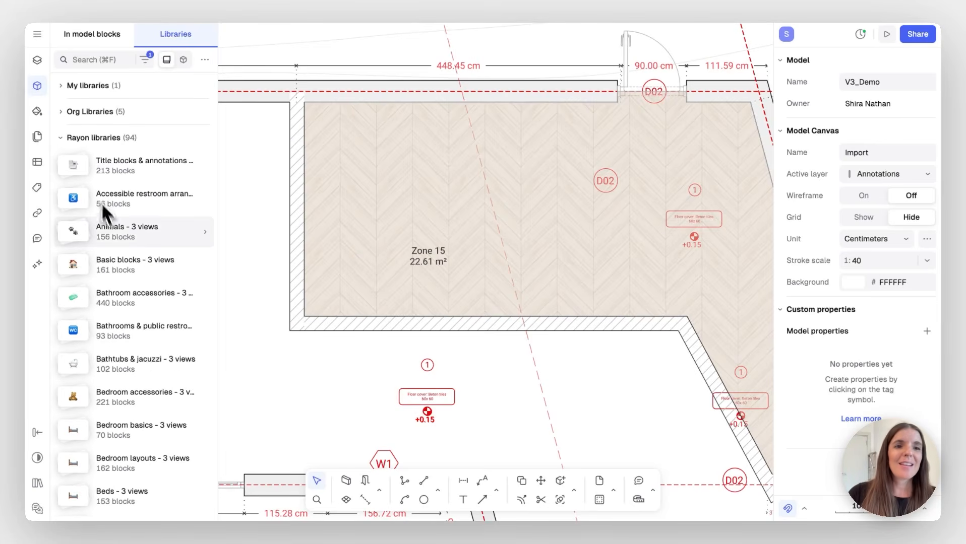
pyautogui.scroll(-2, 112, 226)
pyautogui.scroll(-5, 112, 226)
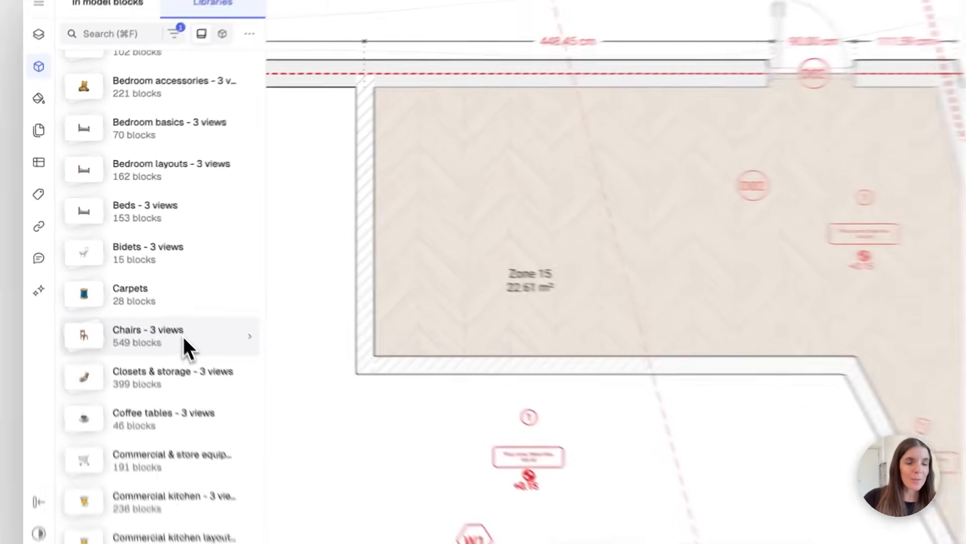
pyautogui.click(154, 302)
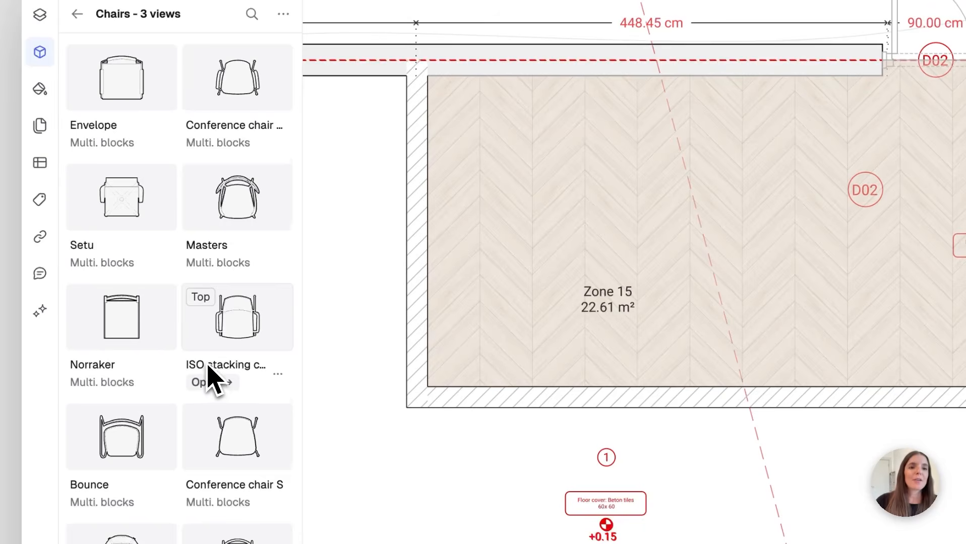
pyautogui.scroll(-2, 209, 375)
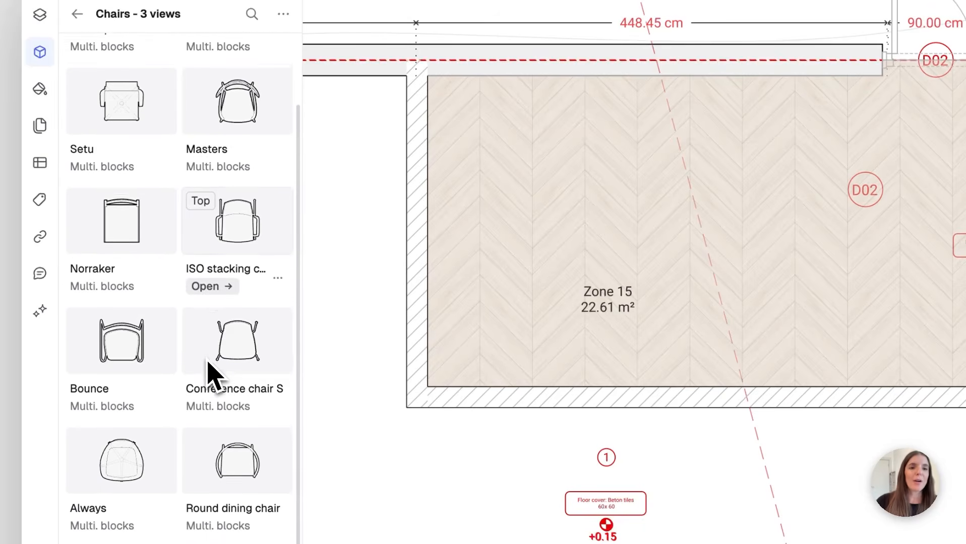
pyautogui.click(208, 279)
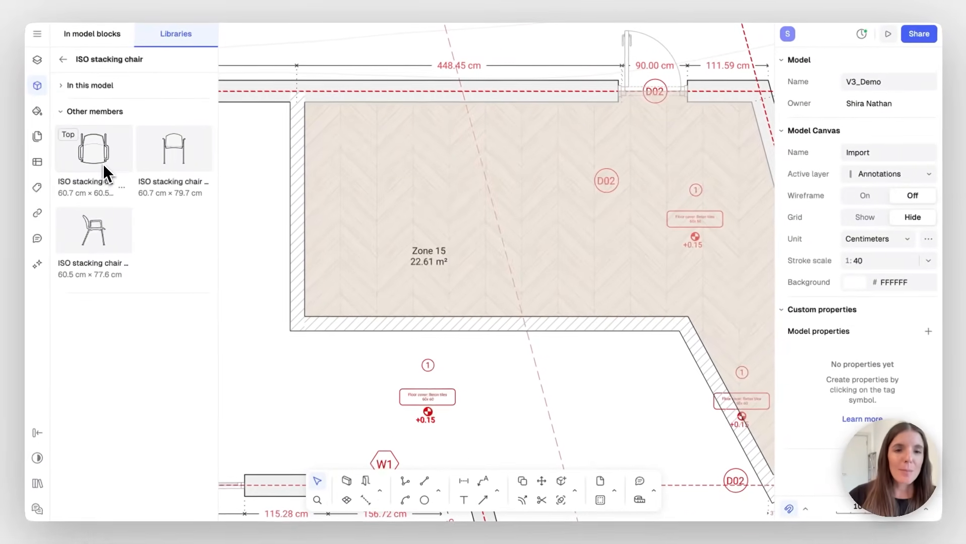
# Place the top-view ISO stacking chair in Zone 15's top-left corner
pyautogui.click(103, 163)
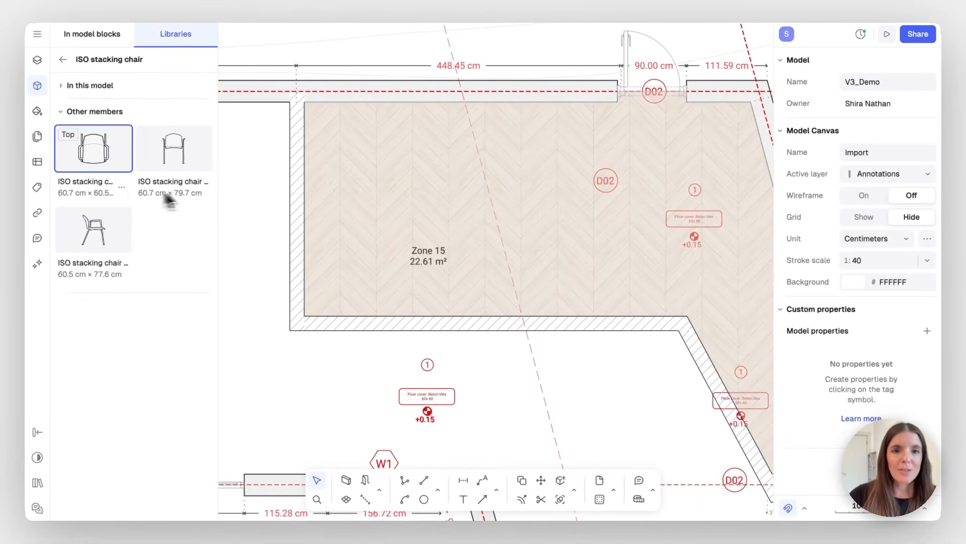
pyautogui.click(355, 177)
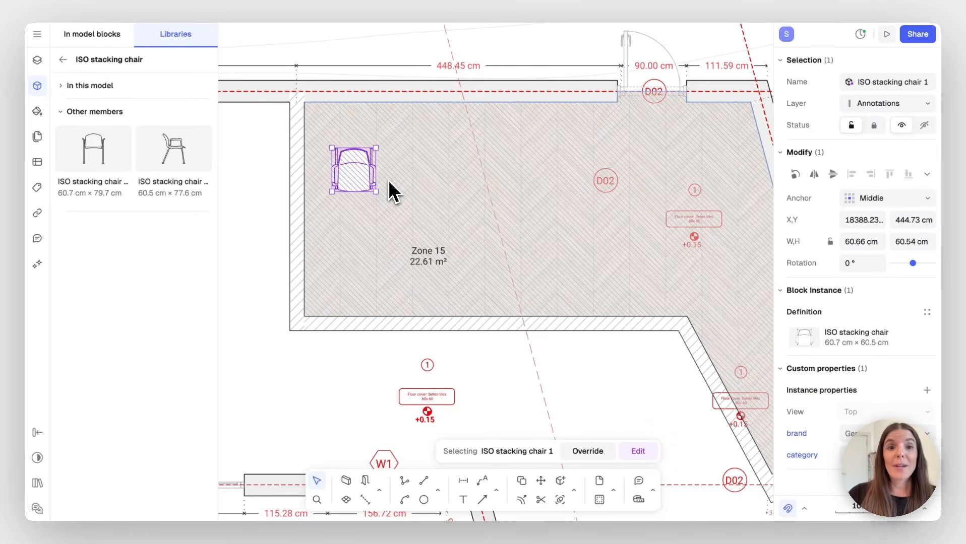
# Detach the chair block's shared style and give its shape a solid 9994CF purple fill
pyautogui.doubleClick(359, 177)
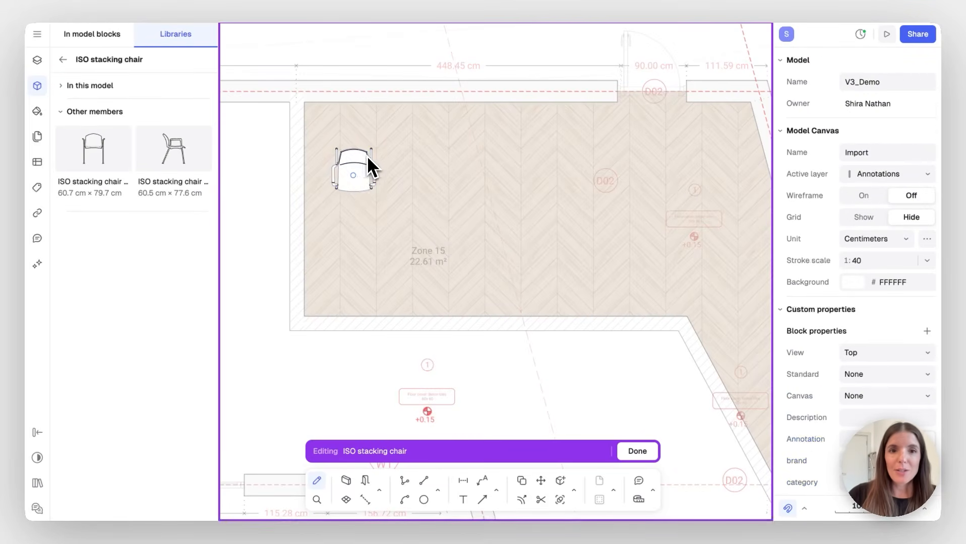
pyautogui.scroll(8, 365, 176)
pyautogui.click(387, 198)
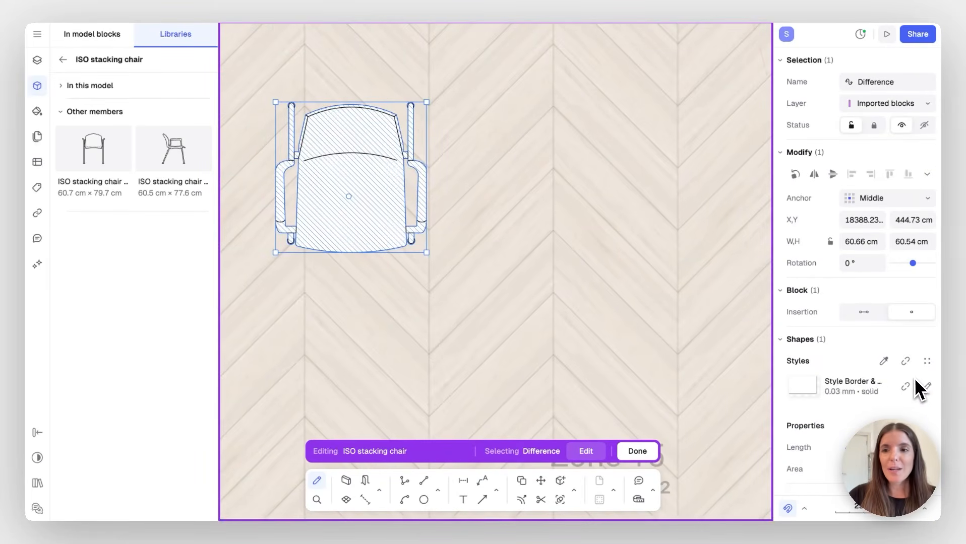
pyautogui.click(912, 389)
pyautogui.click(860, 385)
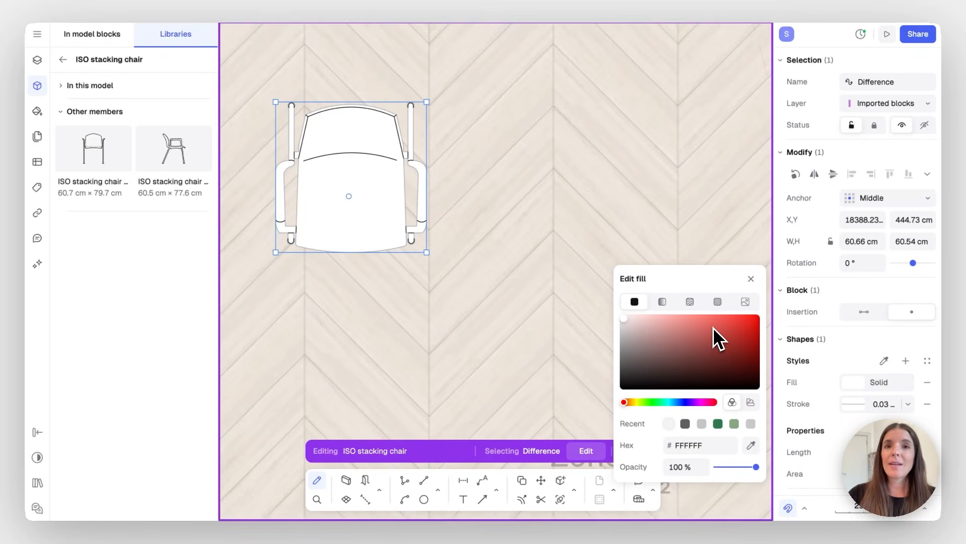
pyautogui.click(684, 402)
pyautogui.moveTo(648, 332)
pyautogui.mouseDown()
pyautogui.moveTo(655, 316)
pyautogui.moveTo(661, 331)
pyautogui.mouseUp()
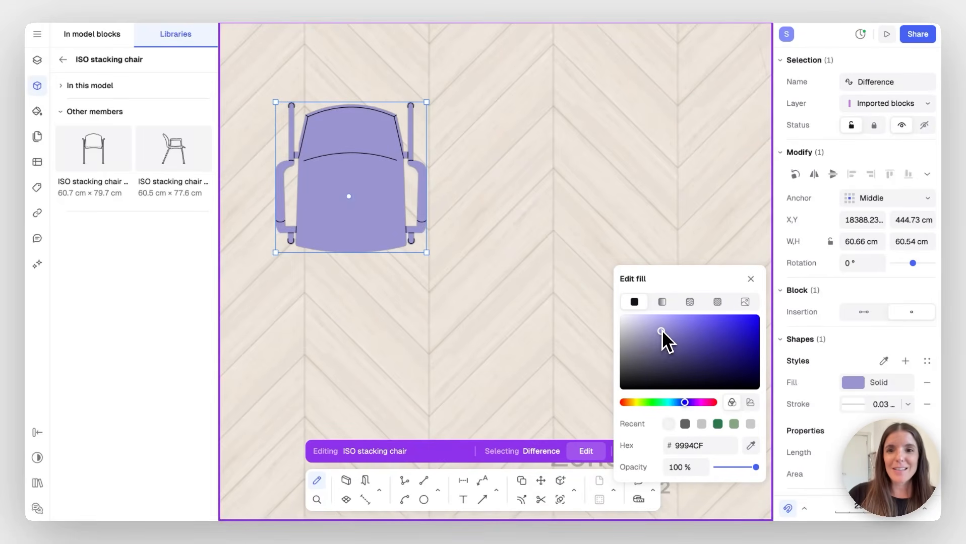
pyautogui.click(751, 279)
pyautogui.scroll(-5, 524, 273)
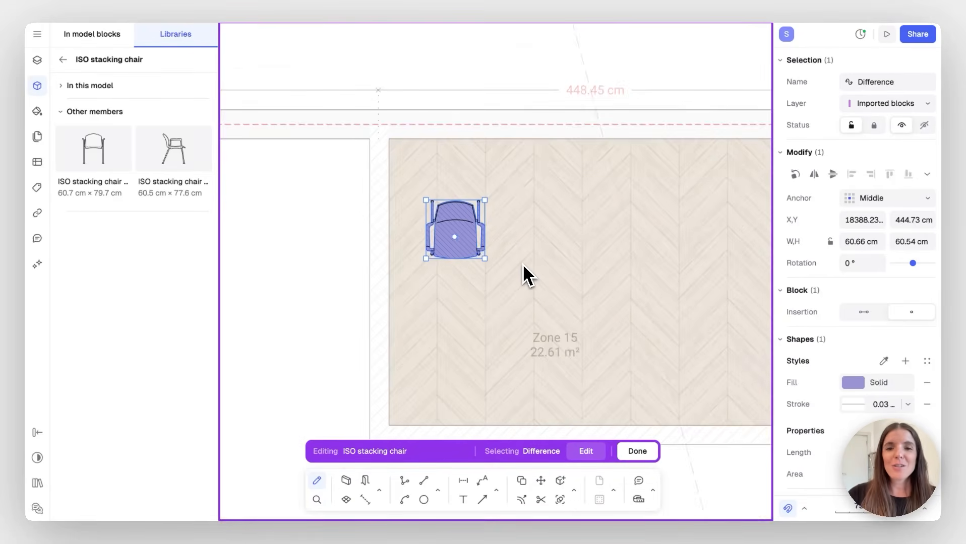
pyautogui.click(637, 452)
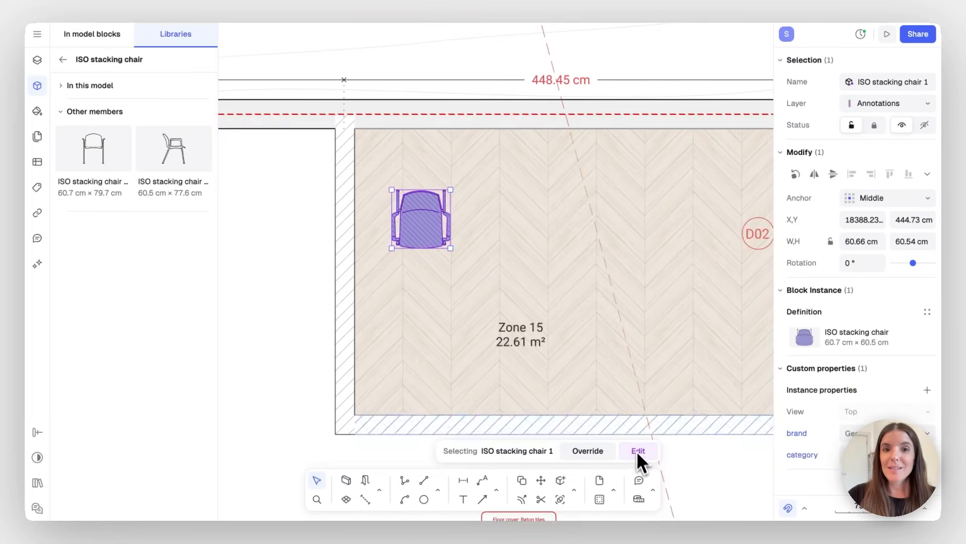
pyautogui.scroll(-5, 602, 298)
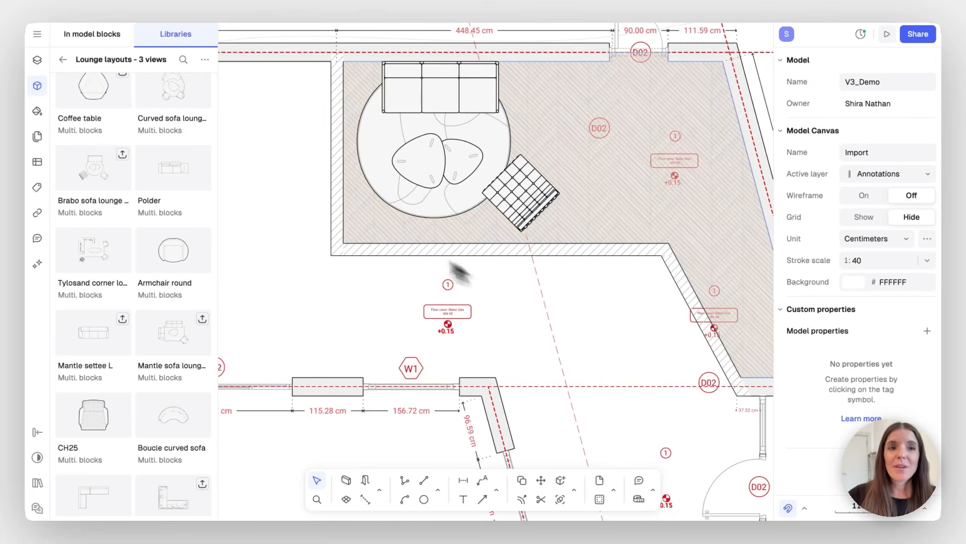
# Search the libraries for 'sy' and open the Lighting symbols library
pyautogui.click(63, 59)
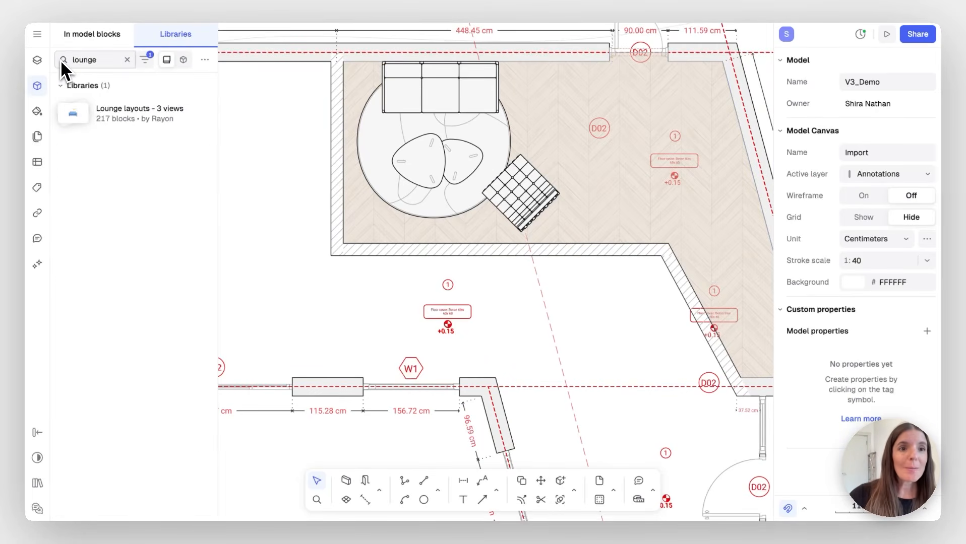
pyautogui.press('BackSpace')
pyautogui.press('BackSpace')
pyautogui.press('BackSpace')
pyautogui.press('BackSpace')
pyautogui.press('BackSpace')
pyautogui.press('BackSpace')
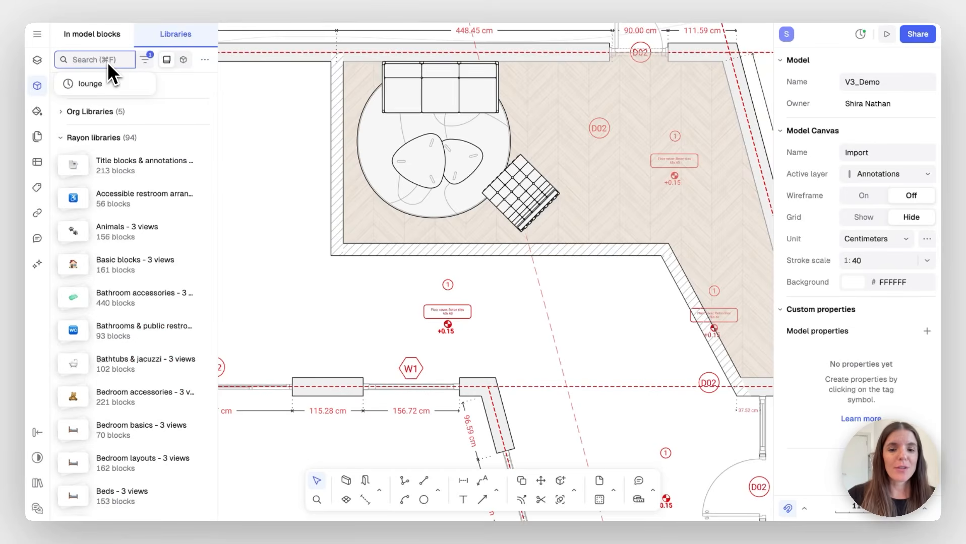
pyautogui.write('sy')
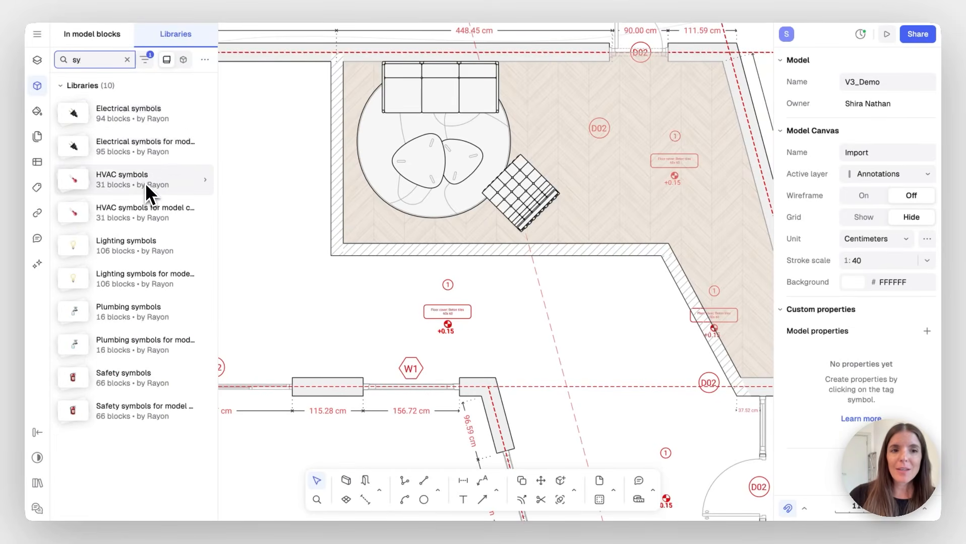
pyautogui.click(139, 247)
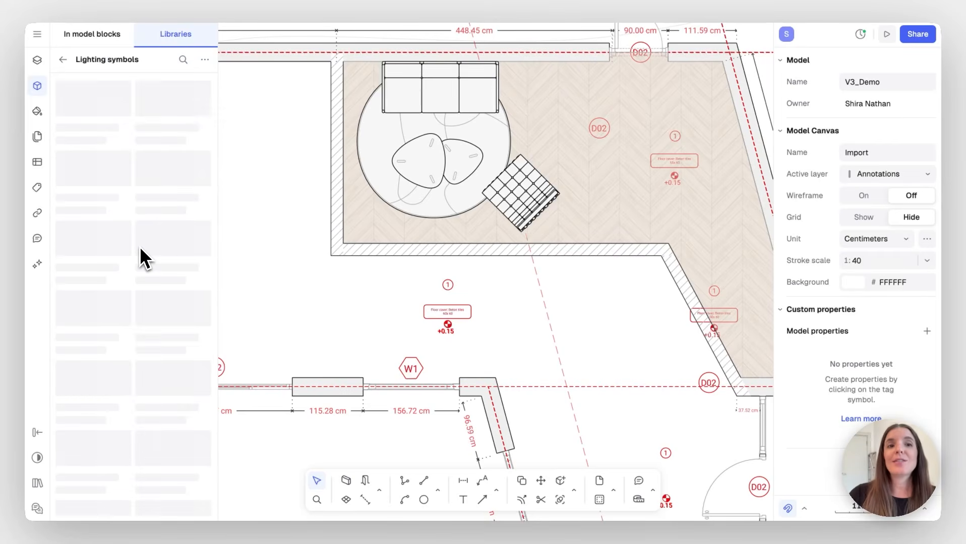
pyautogui.scroll(-5, 170, 226)
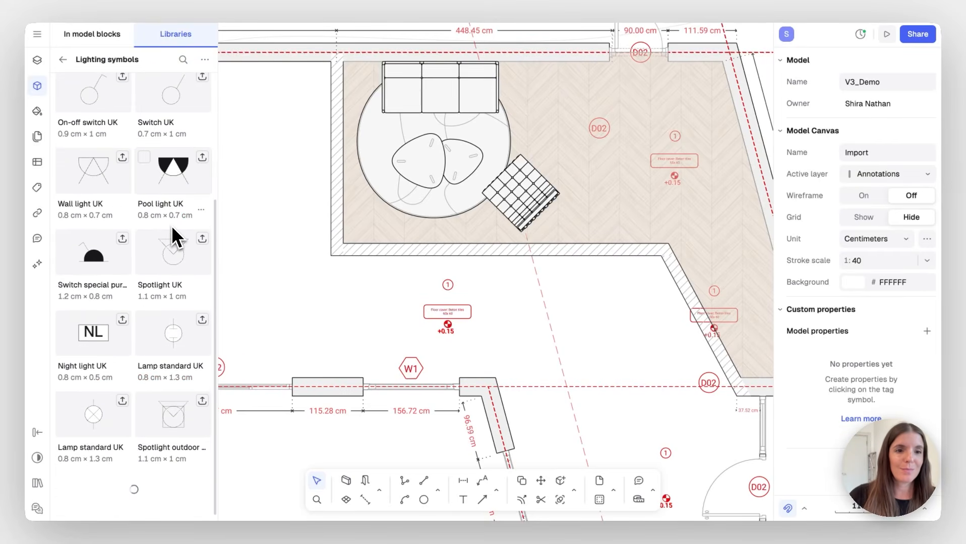
pyautogui.scroll(-5, 170, 313)
# Place the Legend - UK Lighting Symbols block, scale it to about 33 × 128 cm, and move it left of the room
pyautogui.moveTo(173, 204); pyautogui.dragTo(300, 196)
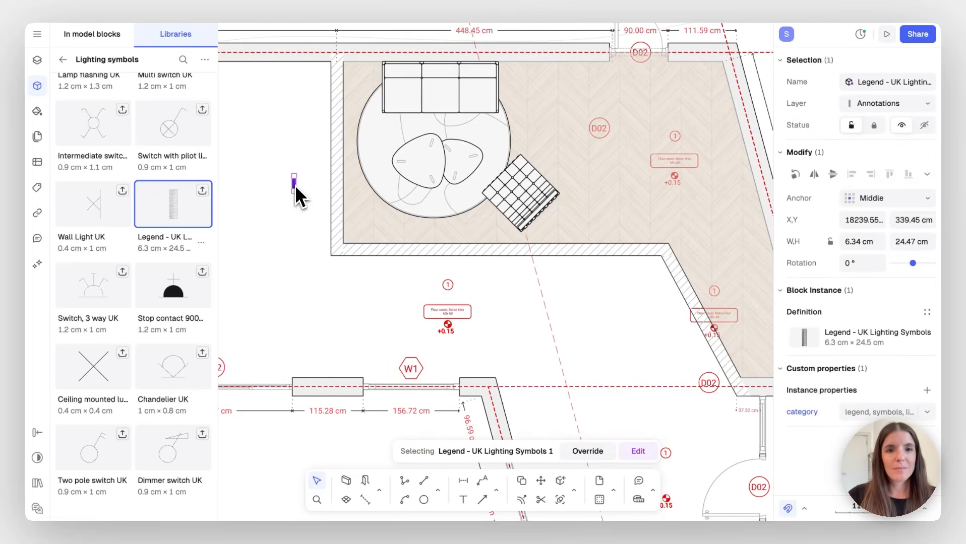
pyautogui.press('s')
pyautogui.click(286, 197)
pyautogui.click(300, 198)
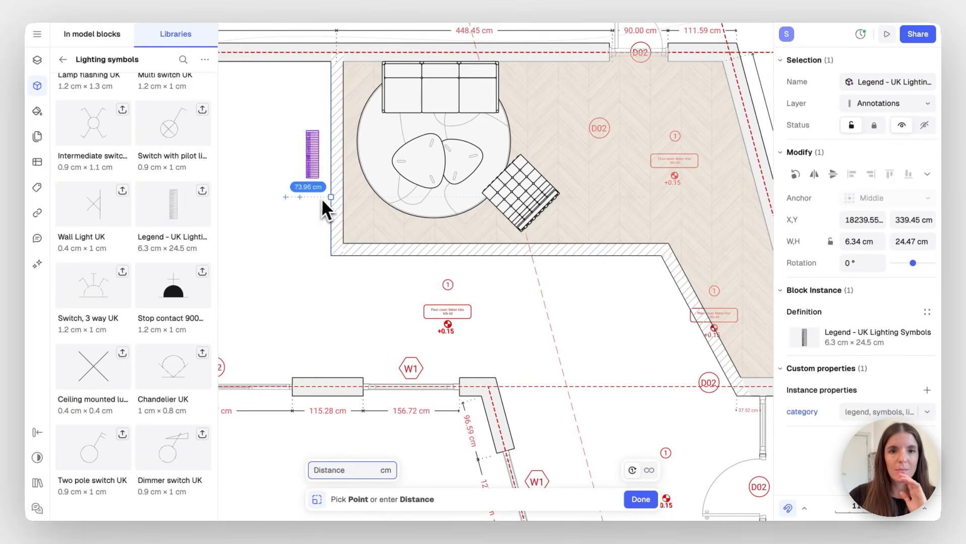
pyautogui.click(359, 196)
pyautogui.moveTo(331, 148); pyautogui.dragTo(299, 302)
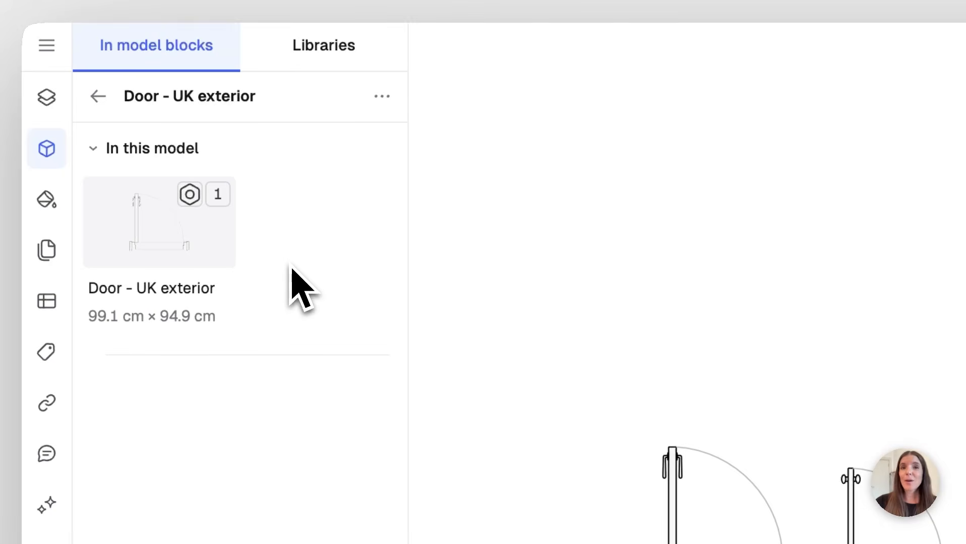
# Resize the Door - UK exterior block below the lounge to about 111 × 107 cm
pyautogui.moveTo(198, 205)
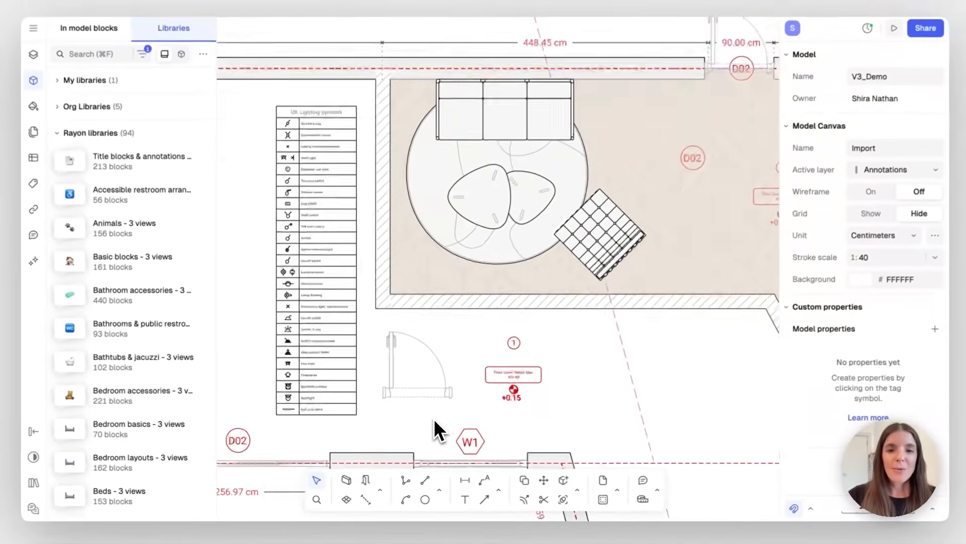
pyautogui.scroll(5, 434, 419)
pyautogui.hscroll(-1, 434, 419)
pyautogui.click(364, 326)
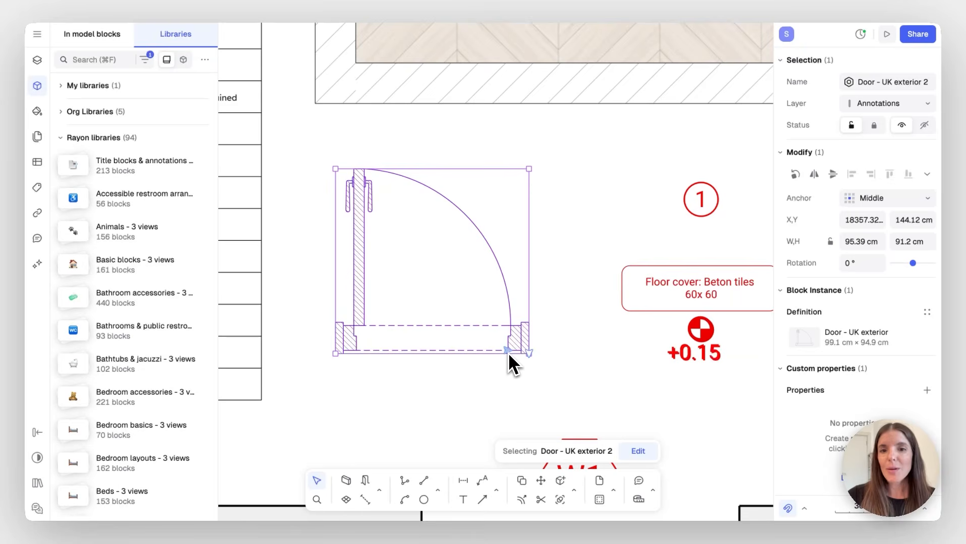
pyautogui.moveTo(508, 352); pyautogui.dragTo(553, 356)
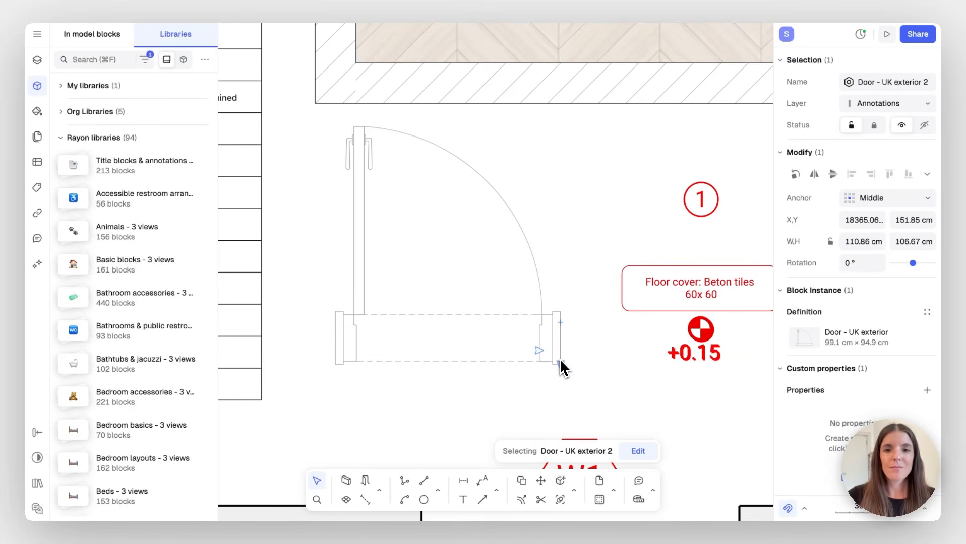
pyautogui.click(619, 358)
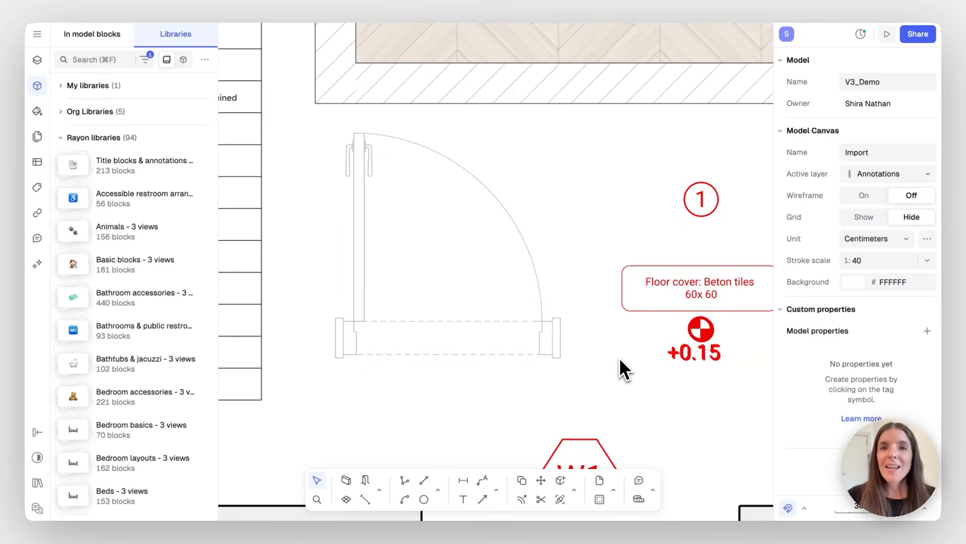
pyautogui.scroll(-10, 618, 358)
pyautogui.hscroll(5, 618, 358)
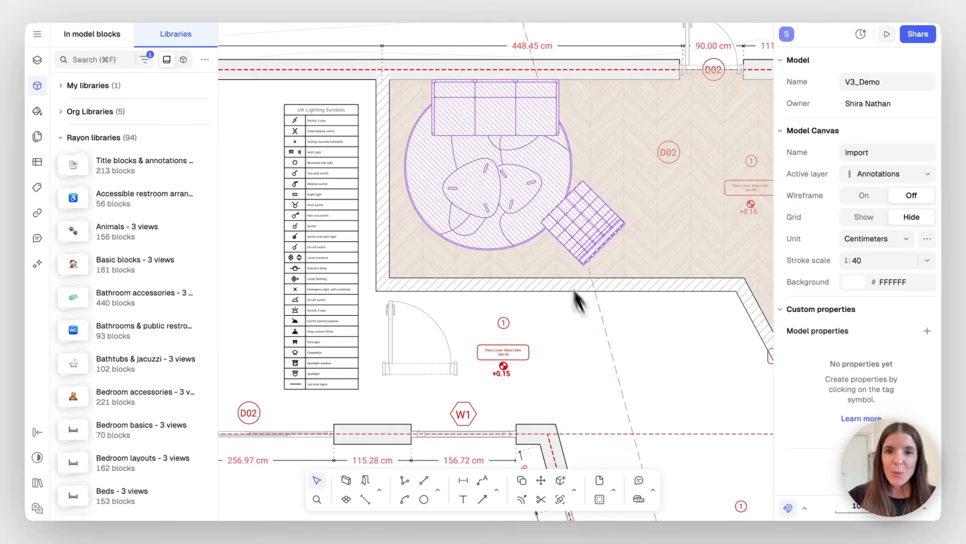
# Select the Brabo sofa within the lounge set-up and list the instance properties available to add
pyautogui.click(515, 189)
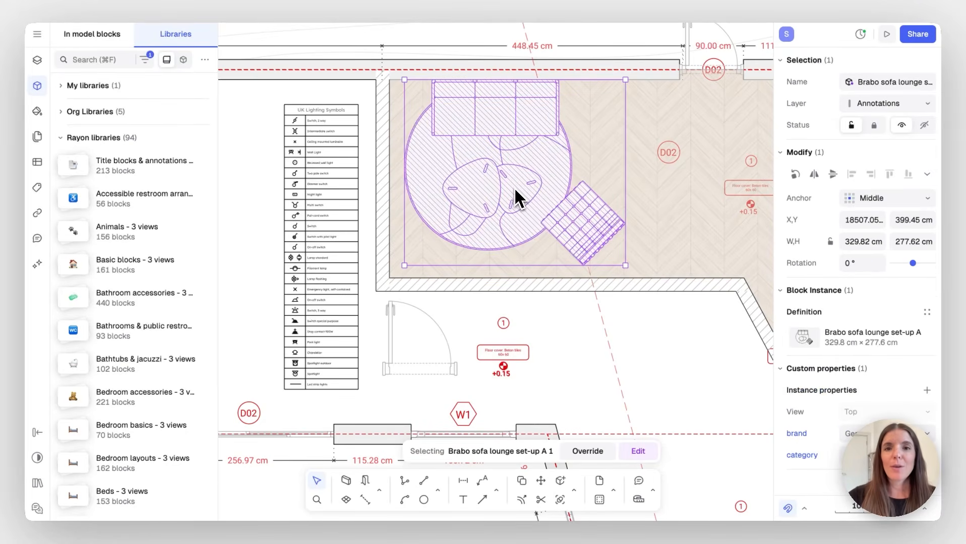
pyautogui.doubleClick(514, 188)
pyautogui.click(519, 105)
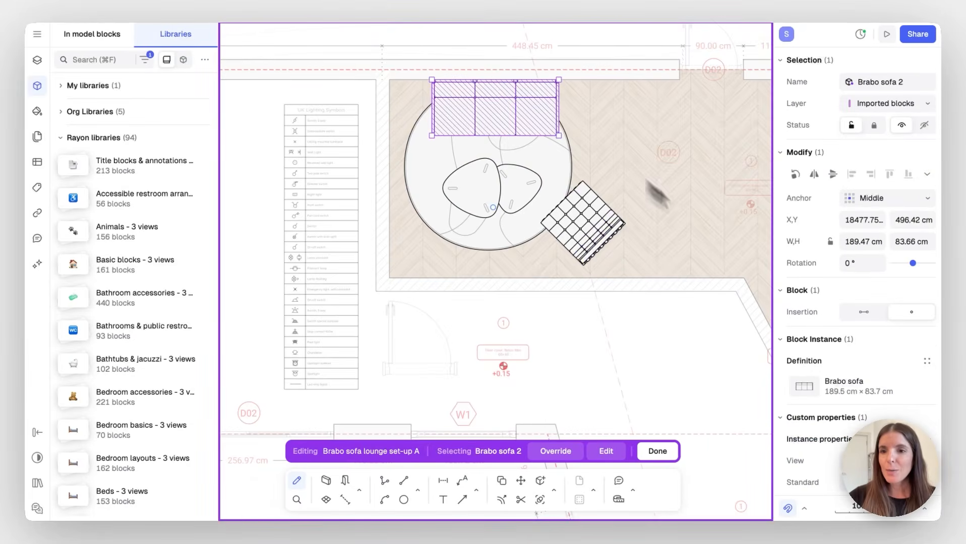
pyautogui.scroll(-5, 855, 388)
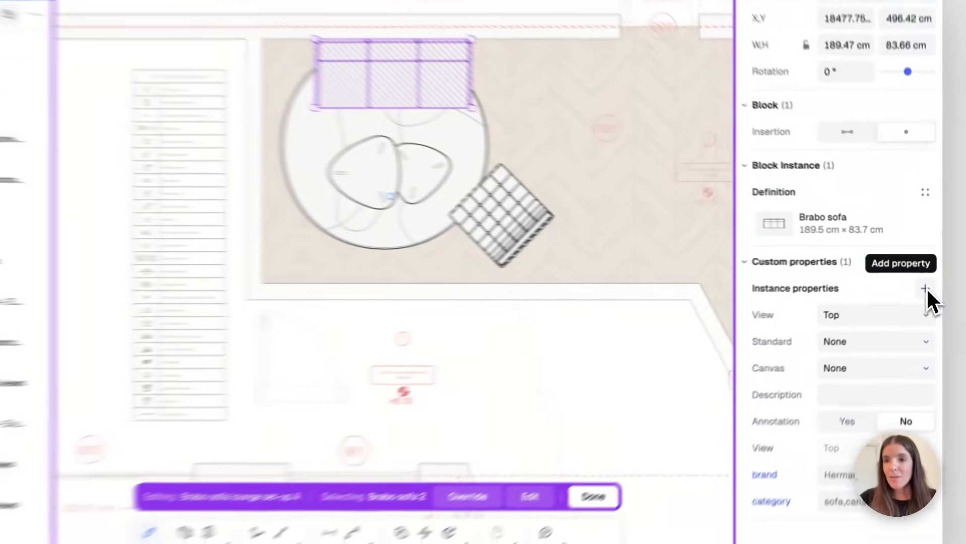
pyautogui.click(927, 283)
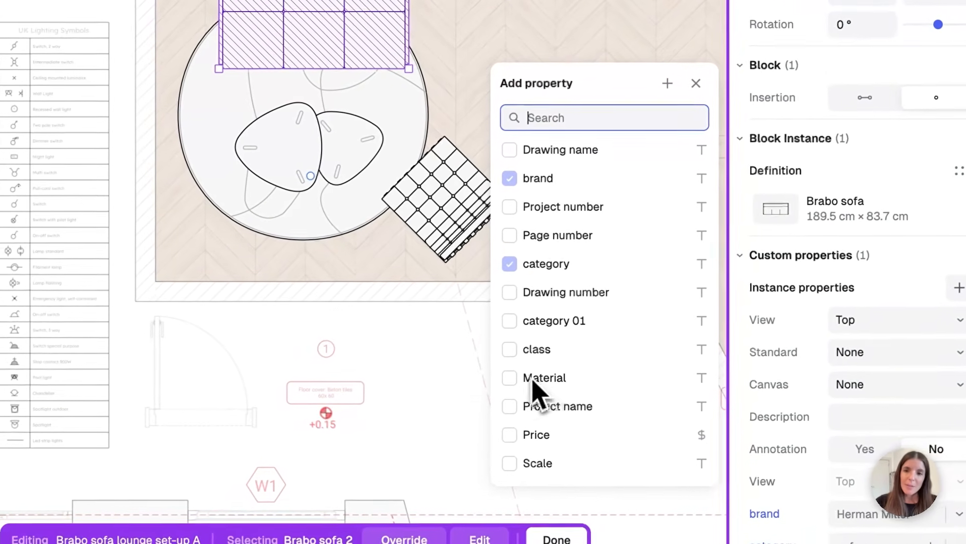
# Add Material and a new Yes/No 'Client approval' property to the sofa
pyautogui.click(491, 382)
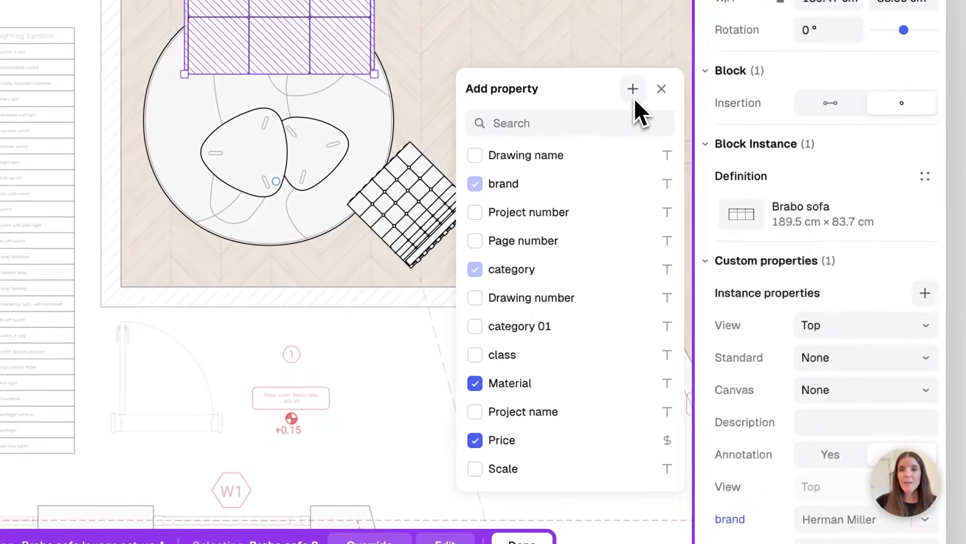
pyautogui.click(634, 97)
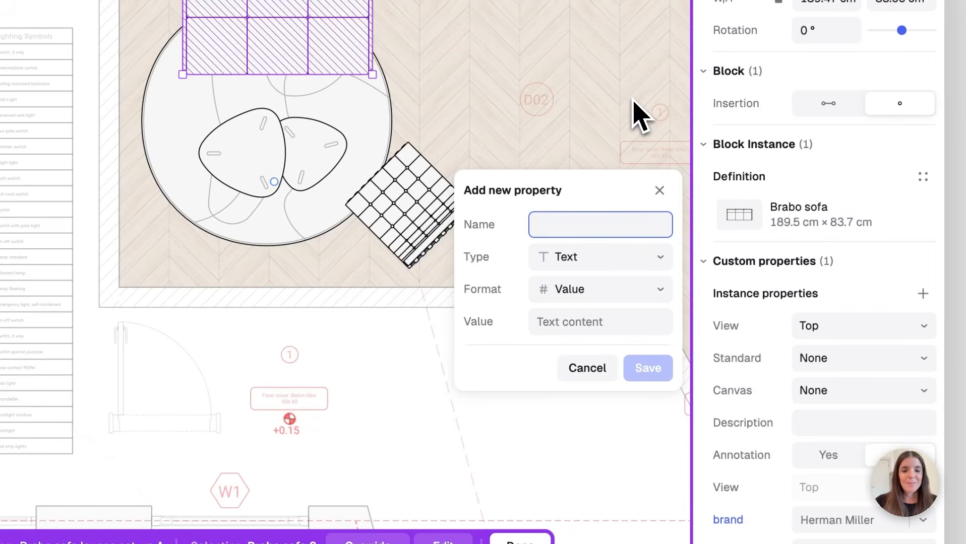
pyautogui.write('Client approval')
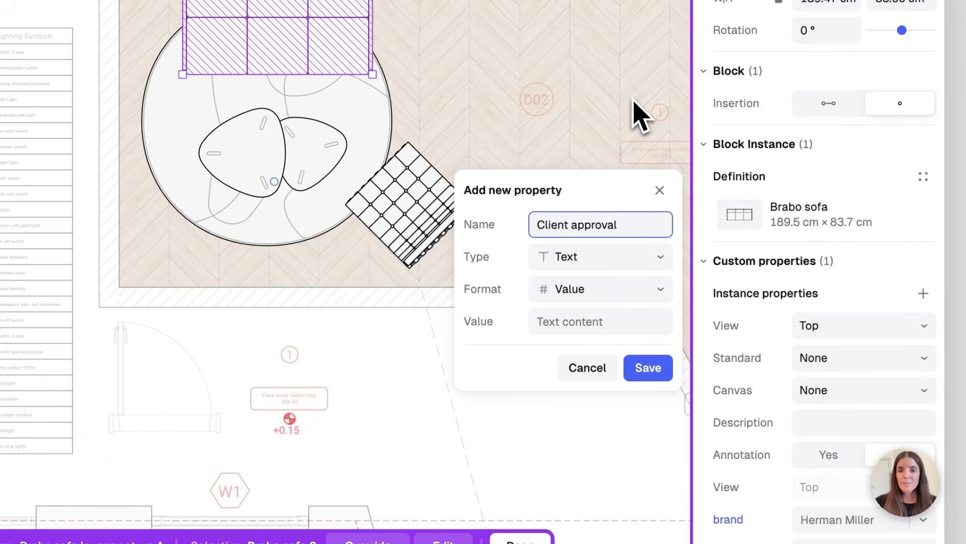
pyautogui.click(658, 257)
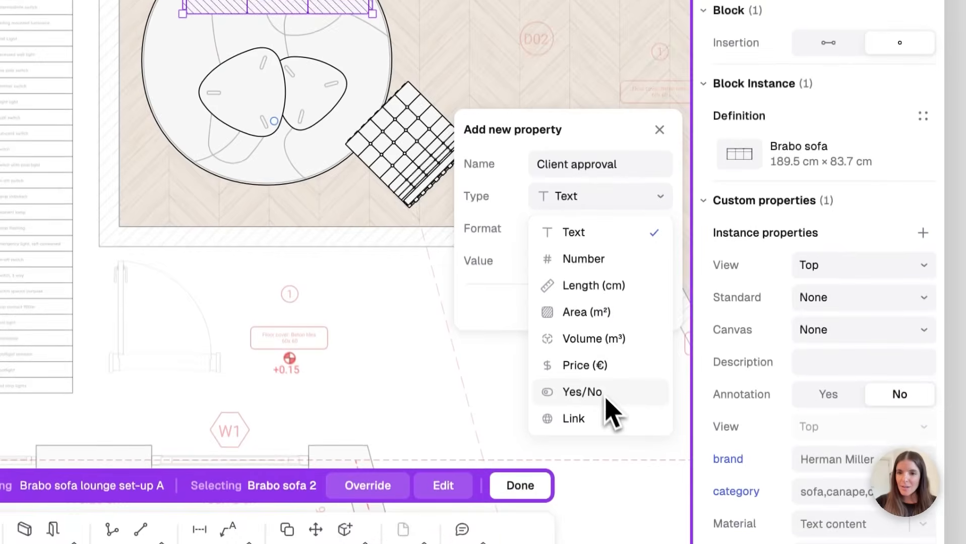
pyautogui.click(602, 395)
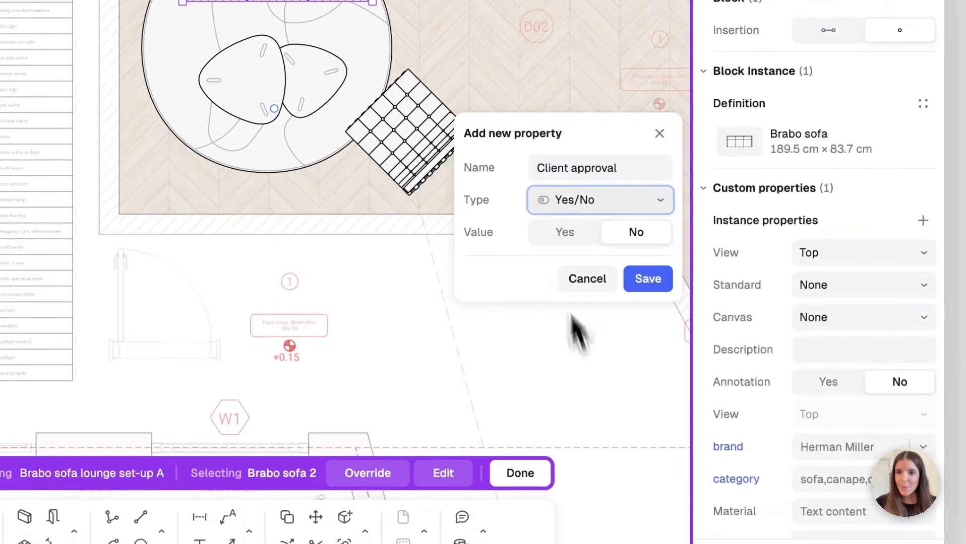
pyautogui.click(644, 281)
# Set Client approval to Yes for Brabo sofa 2
pyautogui.scroll(-3, 819, 371)
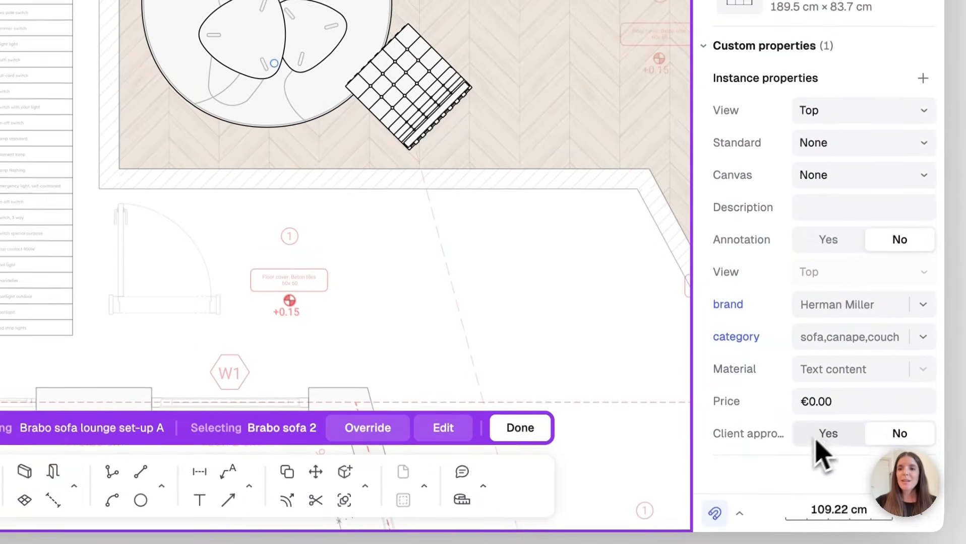
pyautogui.click(828, 435)
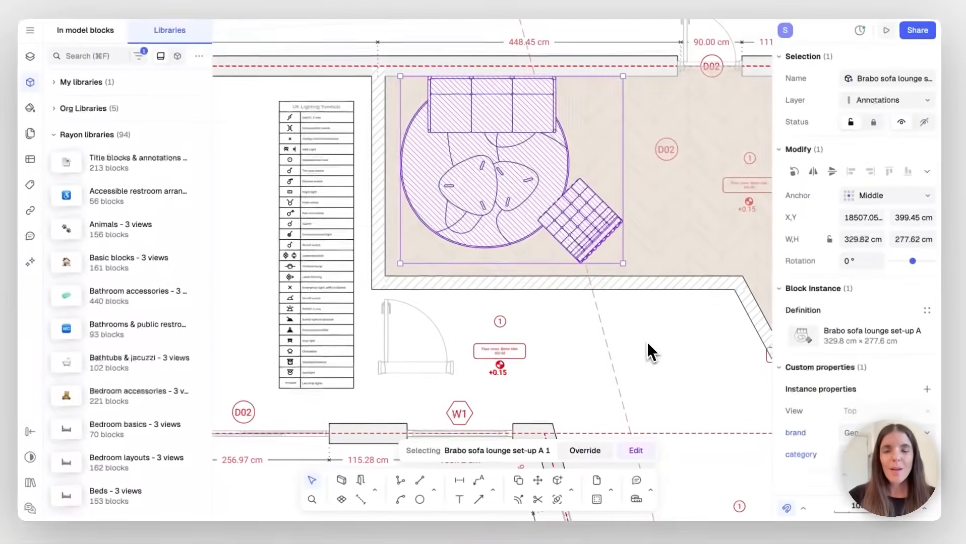
pyautogui.click(507, 267)
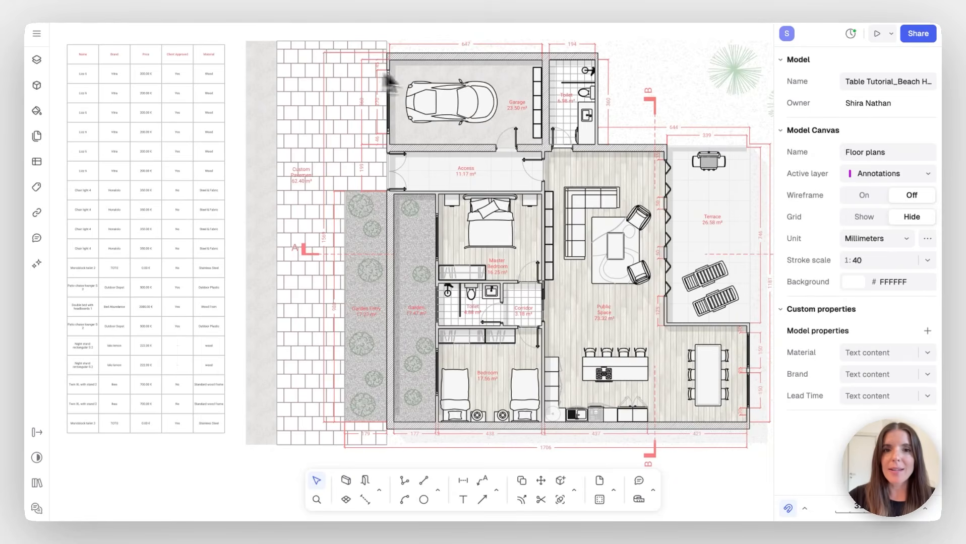
# Lower the master bedroom double bed's price from €2,000.00 to €1,000.00, then select the Public Space zone
pyautogui.click(483, 218)
pyautogui.scroll(-2, 846, 423)
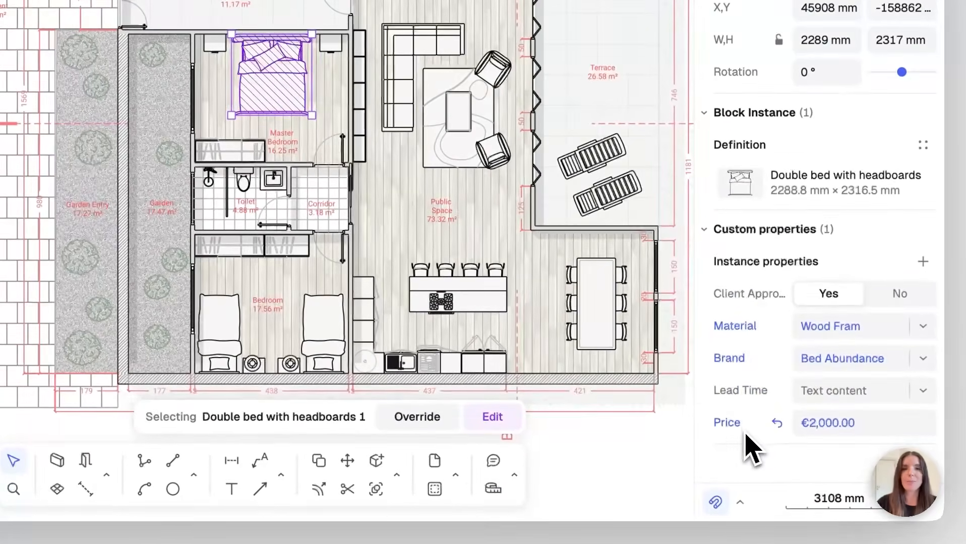
pyautogui.click(888, 426)
pyautogui.write('1')
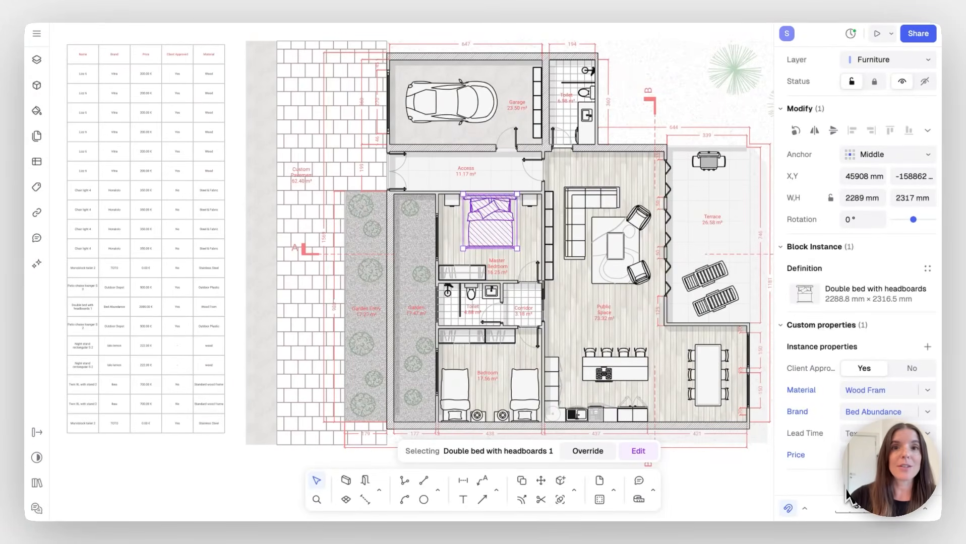
pyautogui.click(580, 311)
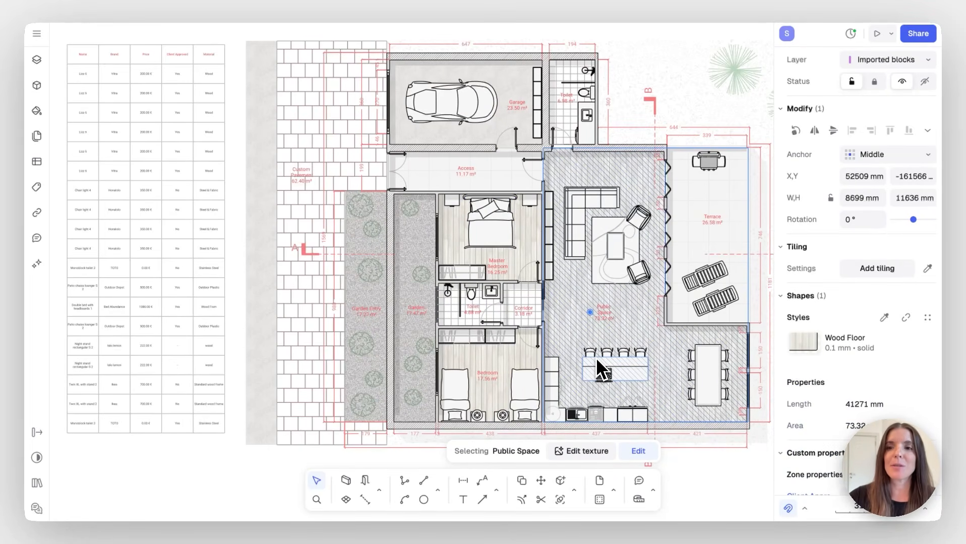
pyautogui.scroll(-5, 877, 410)
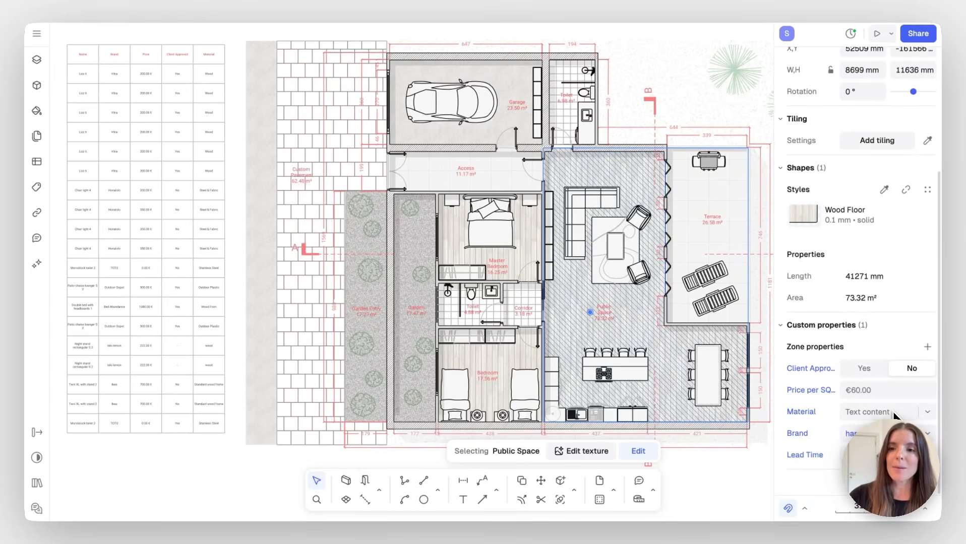
pyautogui.scroll(6, 532, 380)
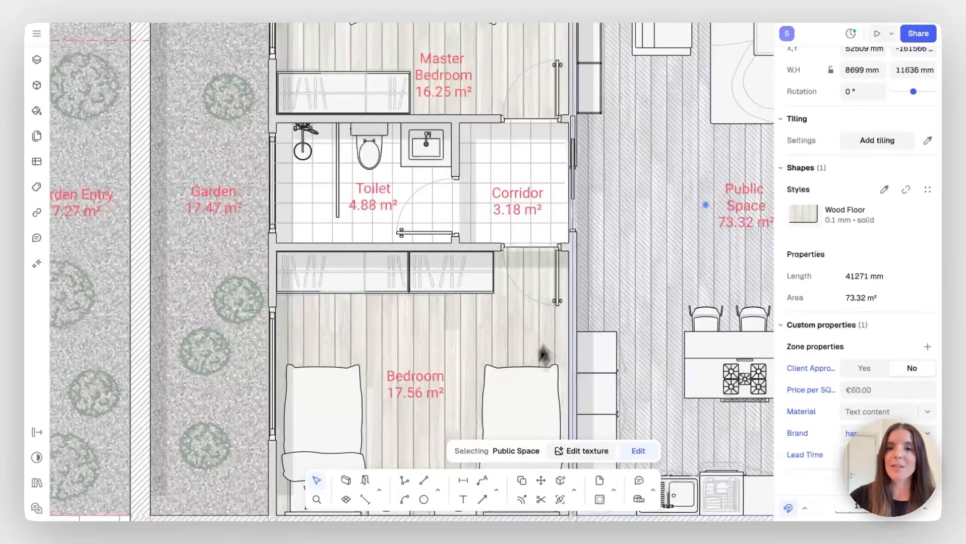
pyautogui.scroll(-5, 554, 277)
pyautogui.scroll(3, 554, 280)
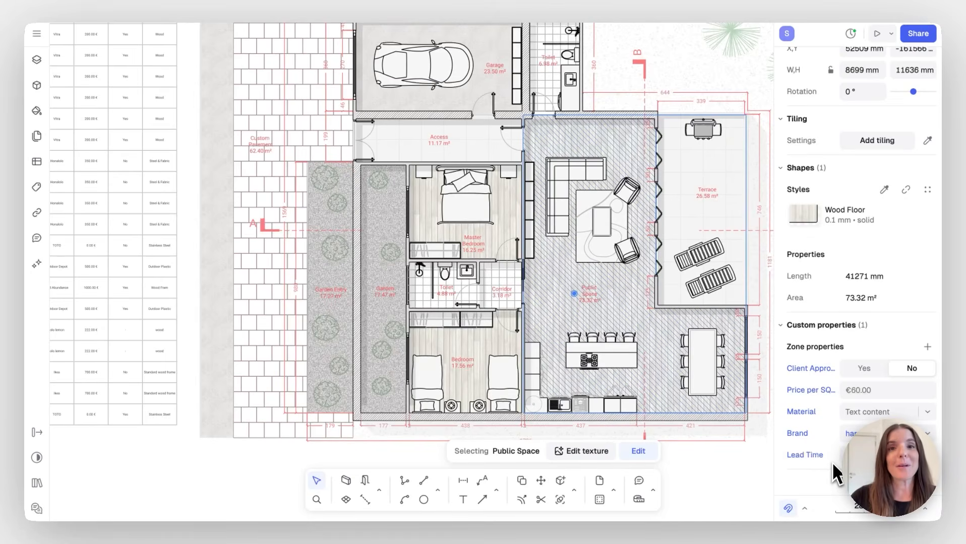
pyautogui.click(729, 479)
pyautogui.hscroll(-5, 450, 336)
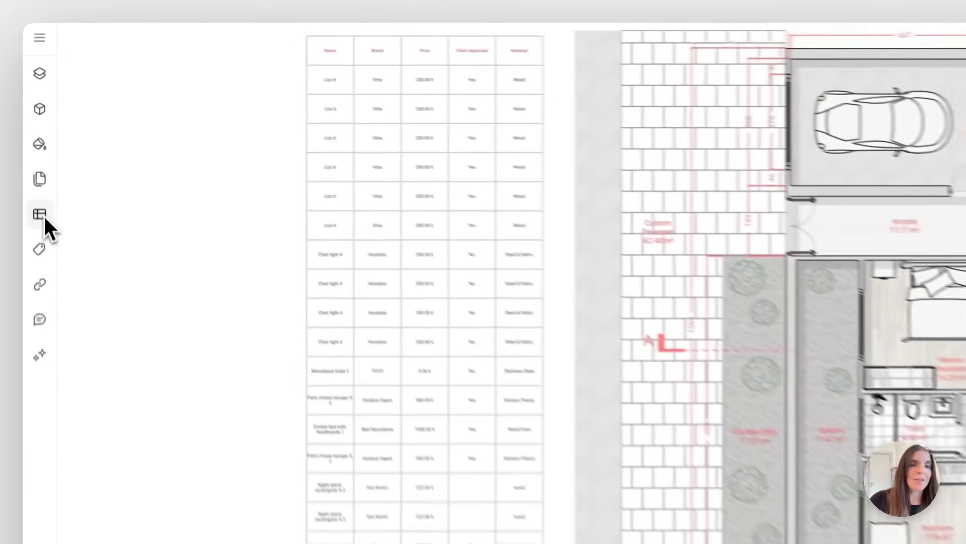
# Open the FF&E table from the Tables list and browse its 19 furniture items
pyautogui.click(48, 163)
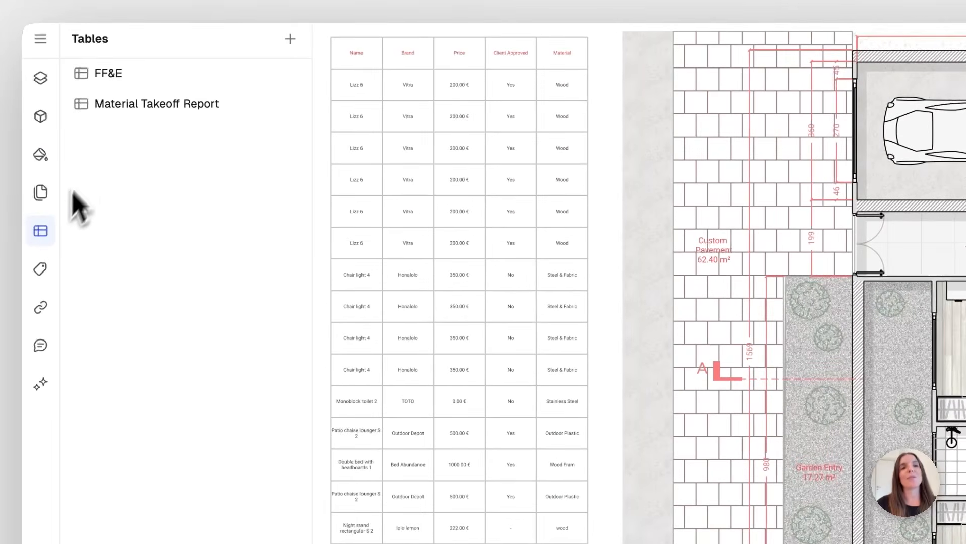
pyautogui.click(117, 87)
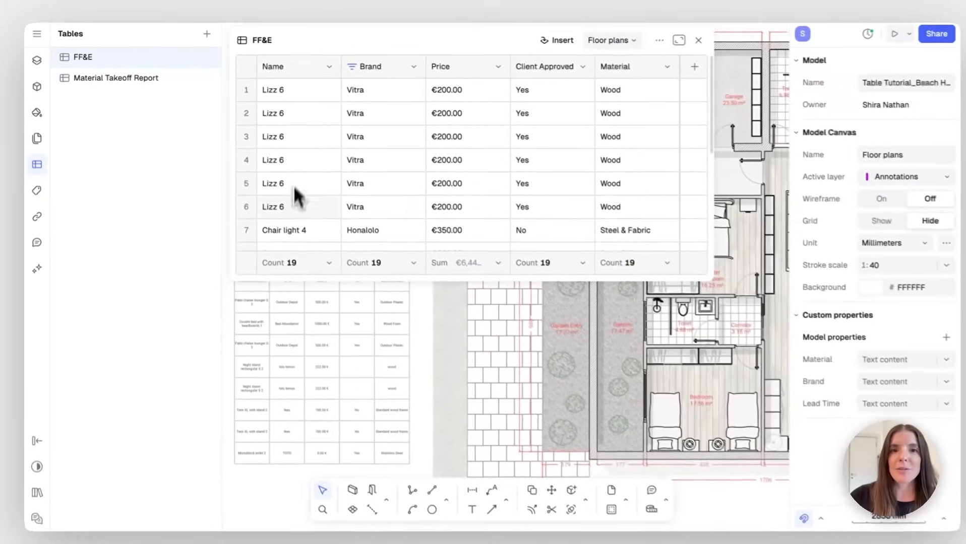
pyautogui.scroll(-5, 547, 178)
pyautogui.scroll(-5, 546, 176)
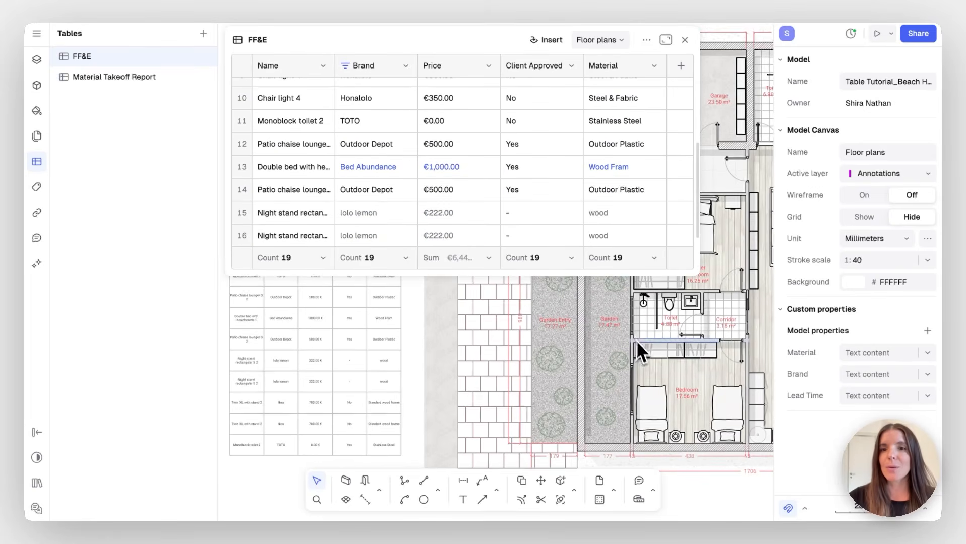
pyautogui.scroll(2, 636, 342)
pyautogui.hscroll(1, 636, 342)
pyautogui.scroll(2, 638, 325)
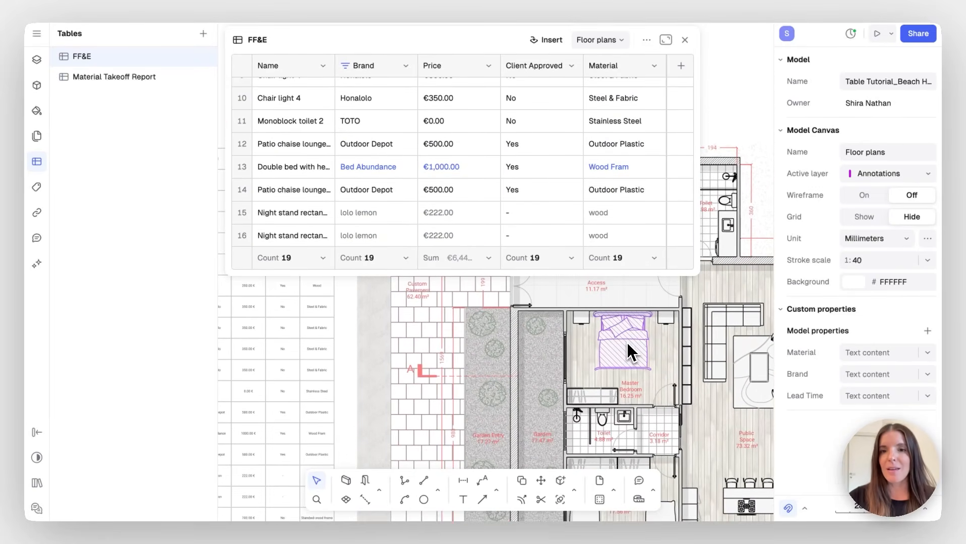
# Delete the double bed, restore it with undo, then open the Material Takeoff Report table
pyautogui.click(629, 353)
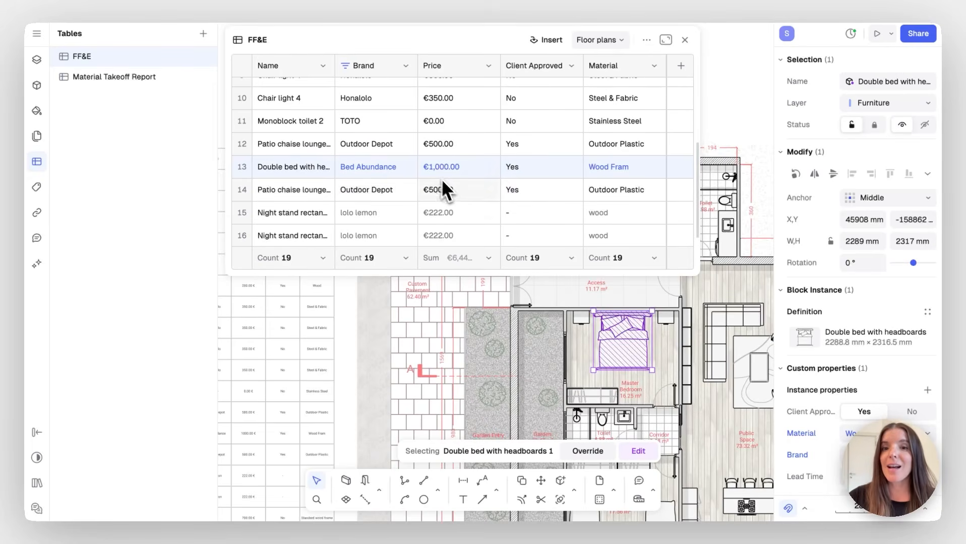
pyautogui.press('Delete')
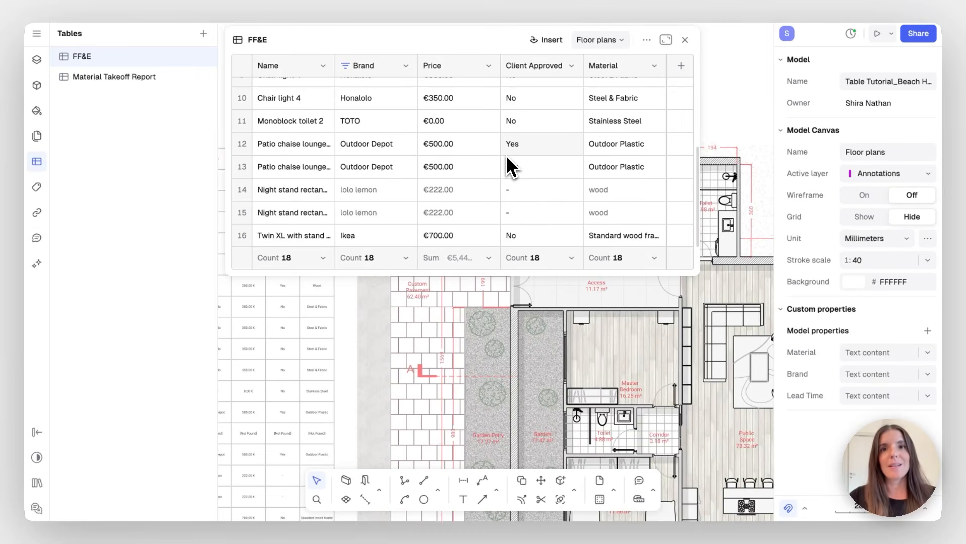
pyautogui.hotkey('ctrl', 'z')
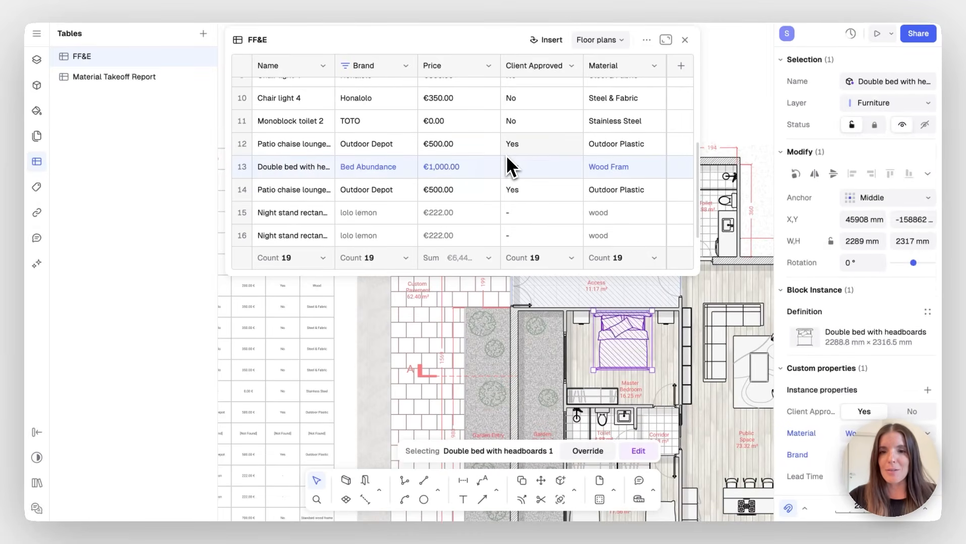
pyautogui.press('Escape')
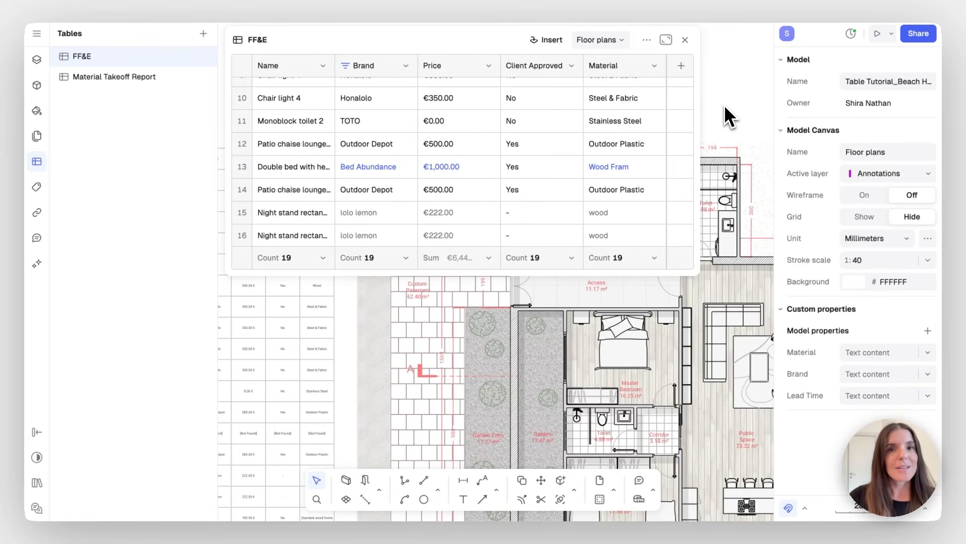
pyautogui.click(159, 80)
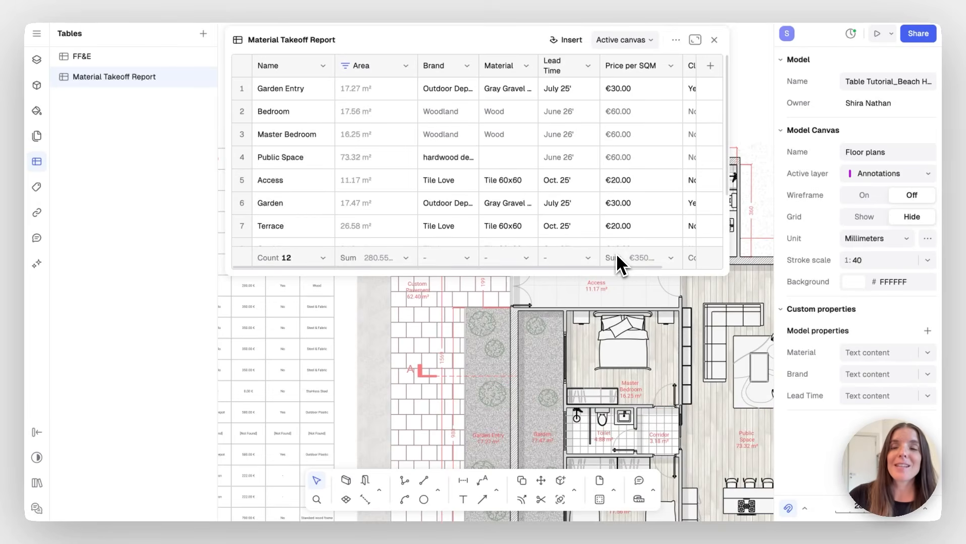
# Close the Material Takeoff Report and create a new table, Table 3
pyautogui.click(714, 39)
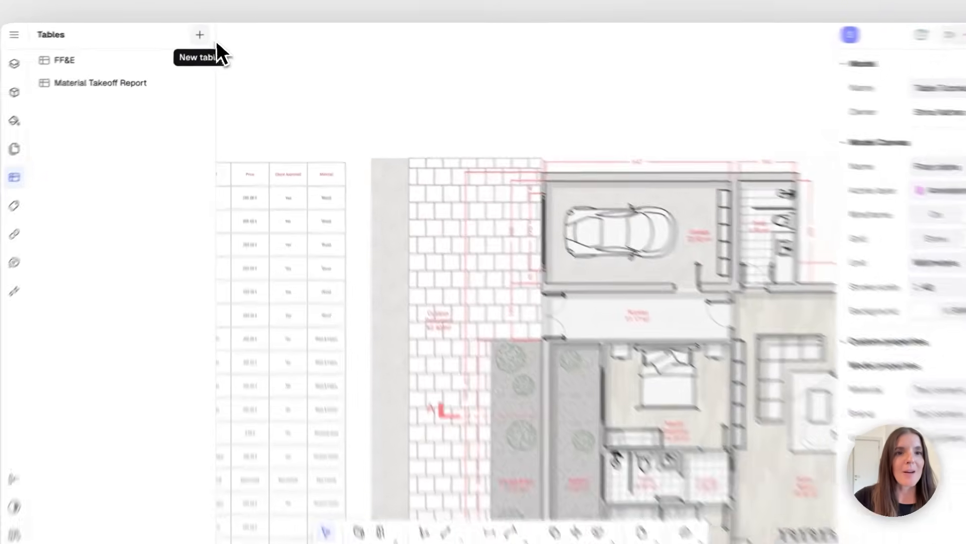
pyautogui.click(204, 34)
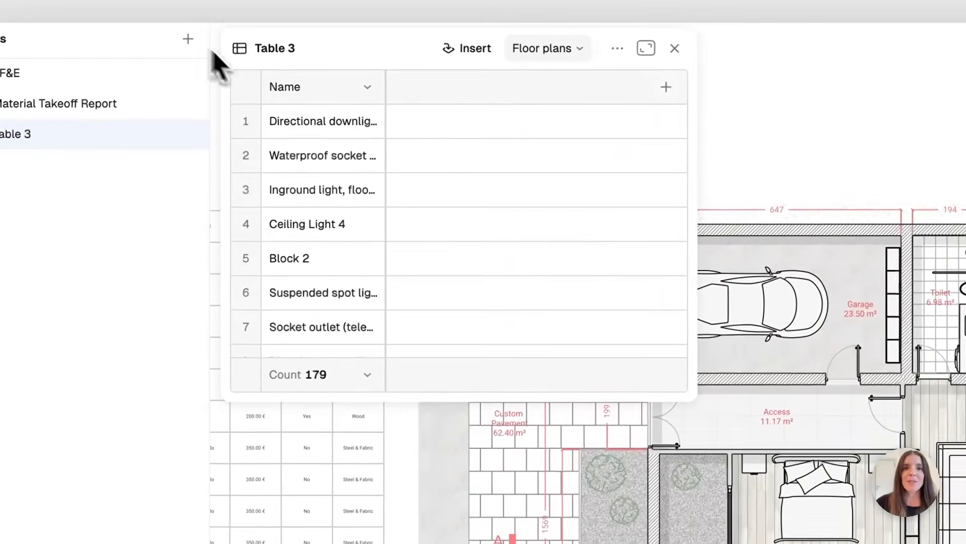
pyautogui.scroll(-3, 383, 210)
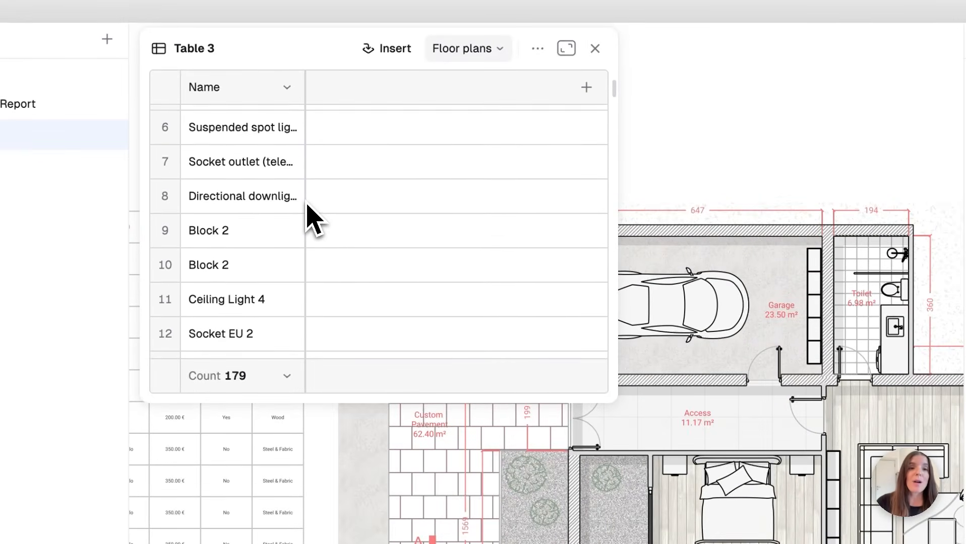
pyautogui.scroll(-3, 307, 207)
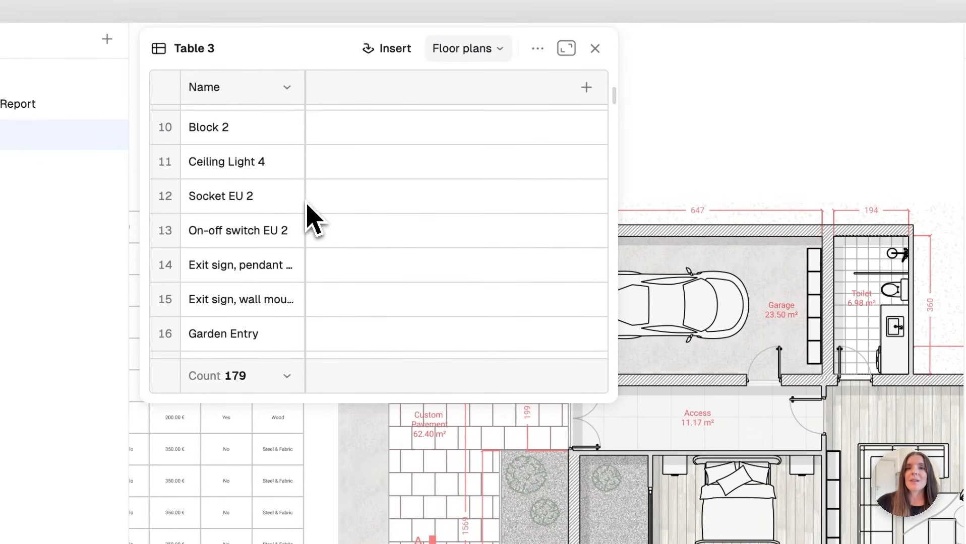
# Filter Table 3 to zones only by unchecking the Wall and Block instance categories
pyautogui.click(538, 50)
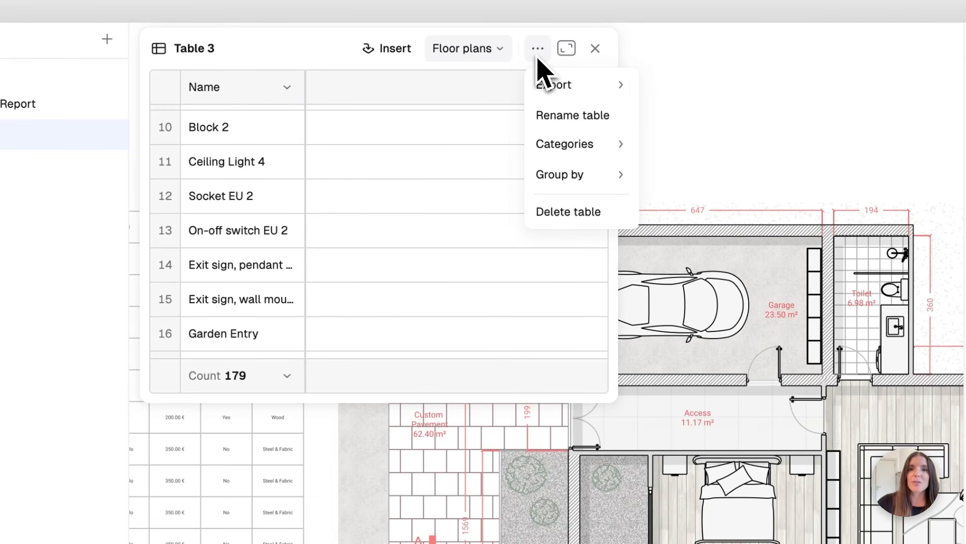
pyautogui.moveTo(586, 145)
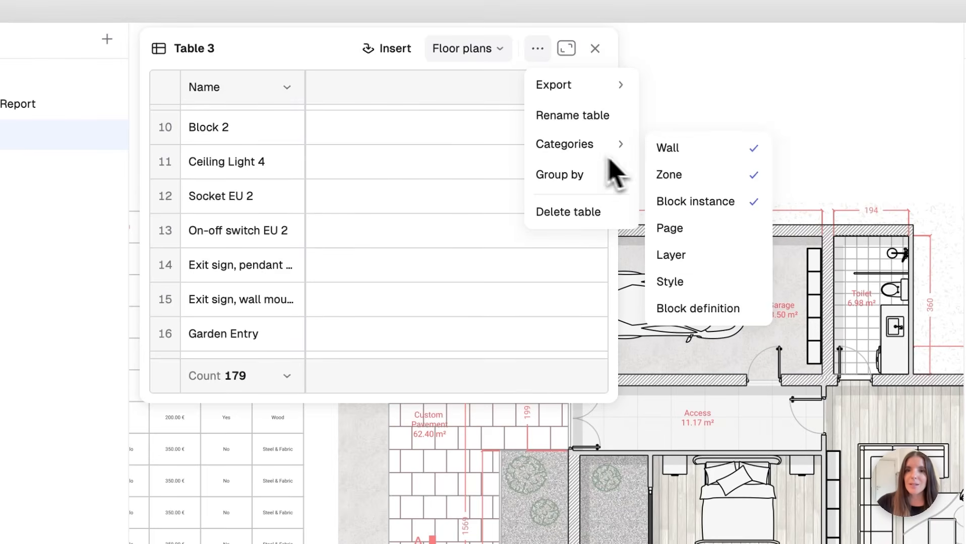
pyautogui.click(676, 148)
pyautogui.click(692, 202)
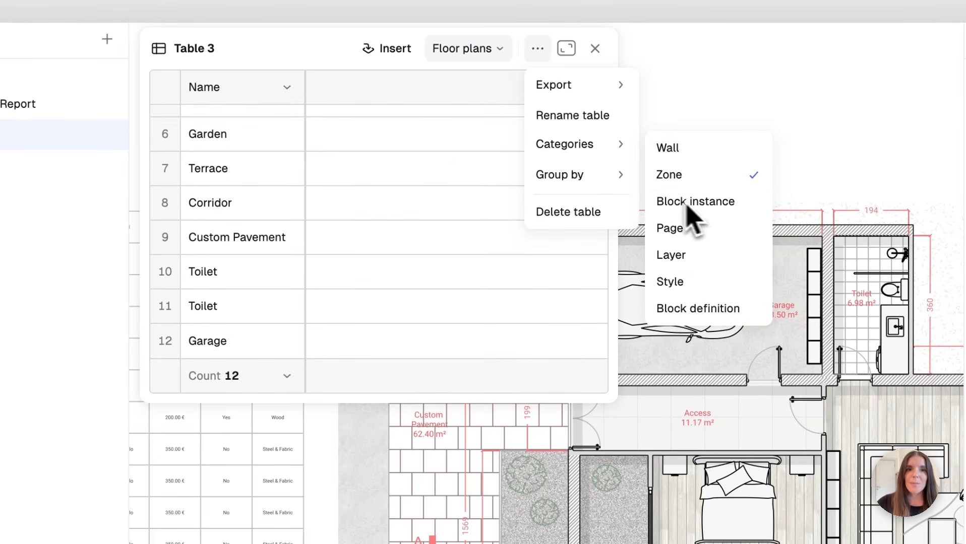
pyautogui.click(371, 90)
pyautogui.scroll(5, 263, 173)
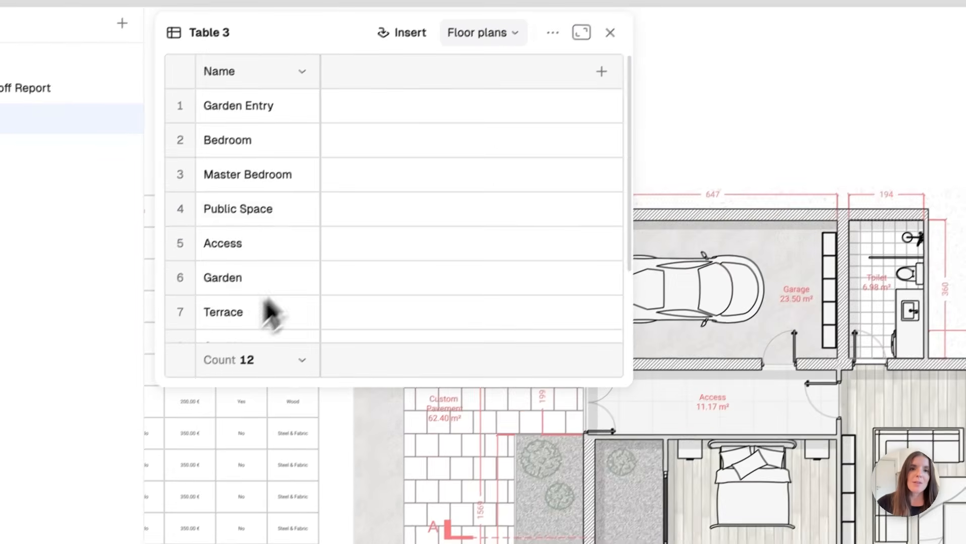
pyautogui.click(613, 58)
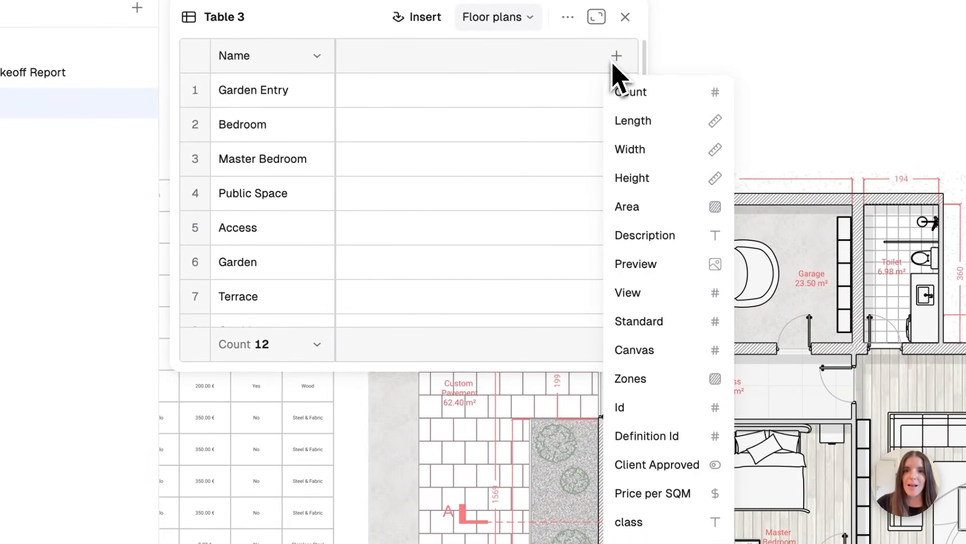
# Add an Area column and a Material column to Table 3, with areas totalling 280.55 m²
pyautogui.click(656, 209)
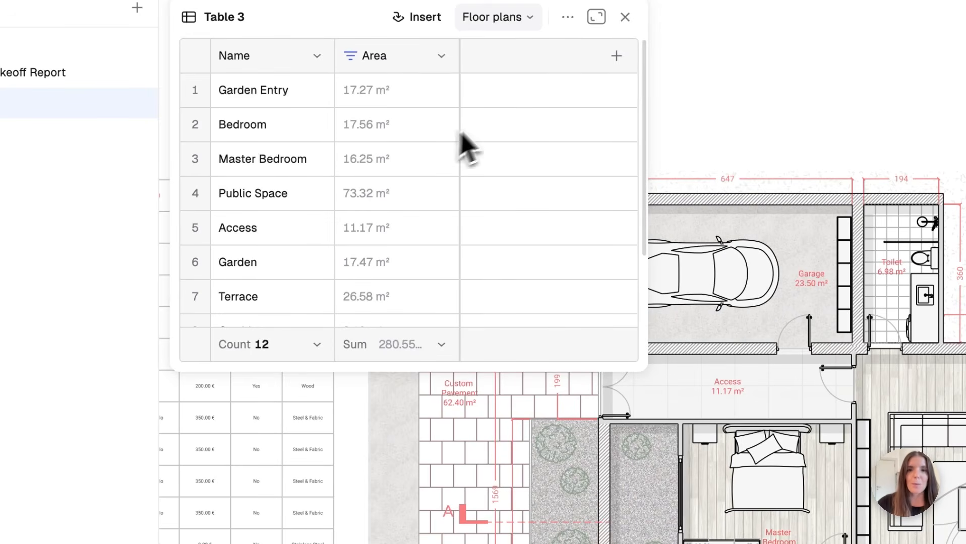
pyautogui.click(616, 56)
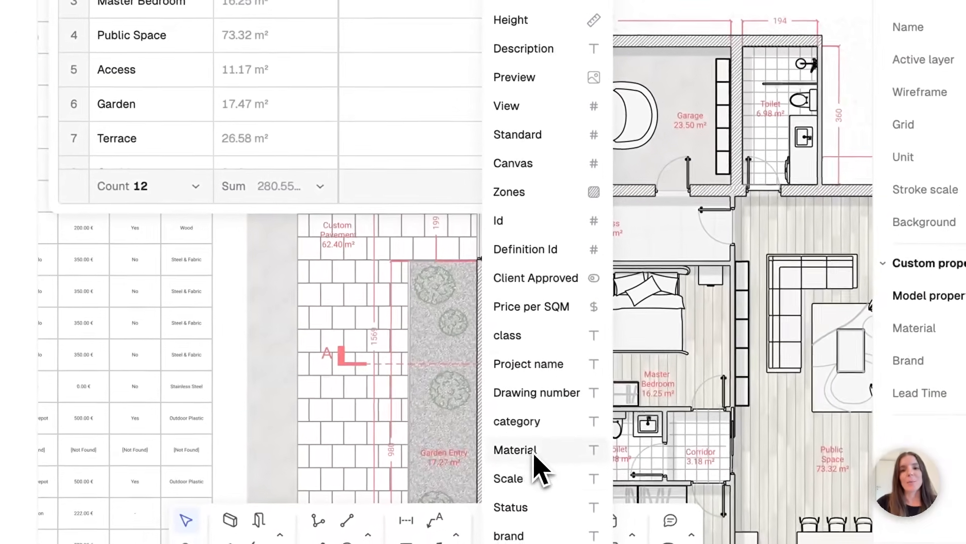
pyautogui.click(533, 454)
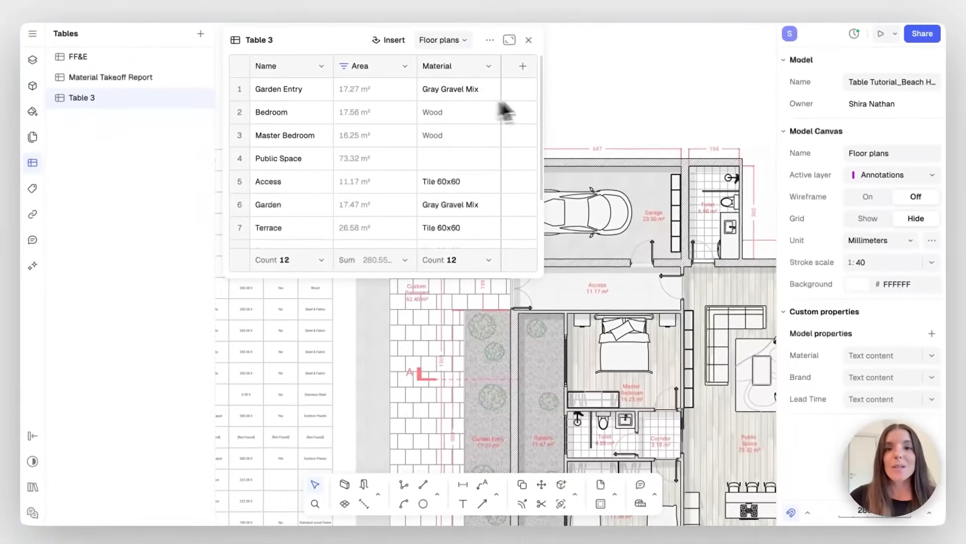
pyautogui.scroll(-4, 608, 101)
pyautogui.hscroll(-6, 608, 101)
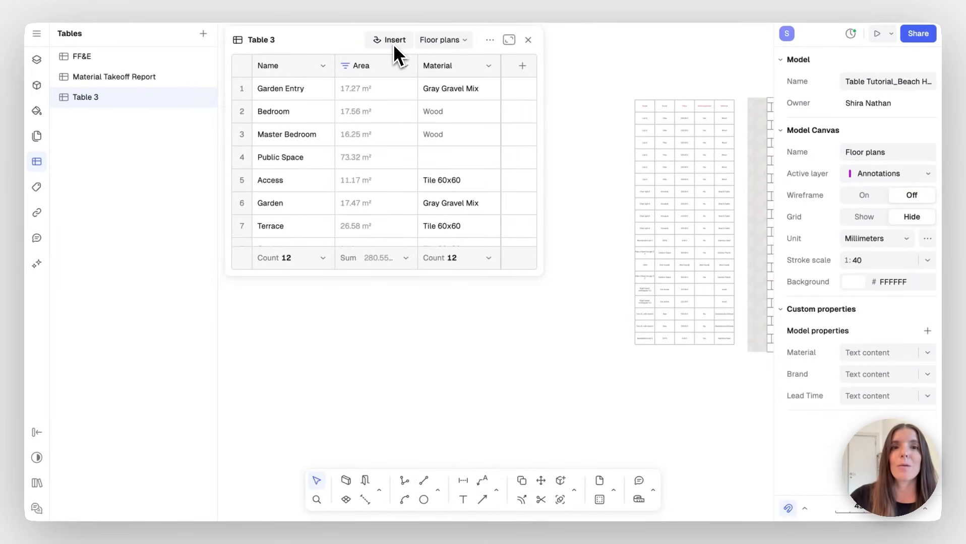
# Close the Table 3 panel and pan to view the furniture schedule beside the floor plan
pyautogui.scroll(5, 675, 154)
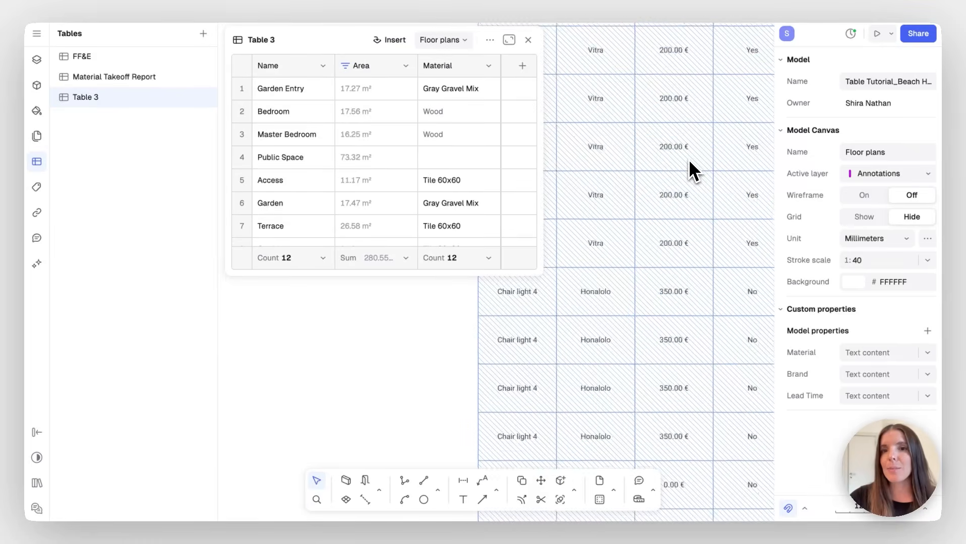
pyautogui.scroll(-5, 681, 182)
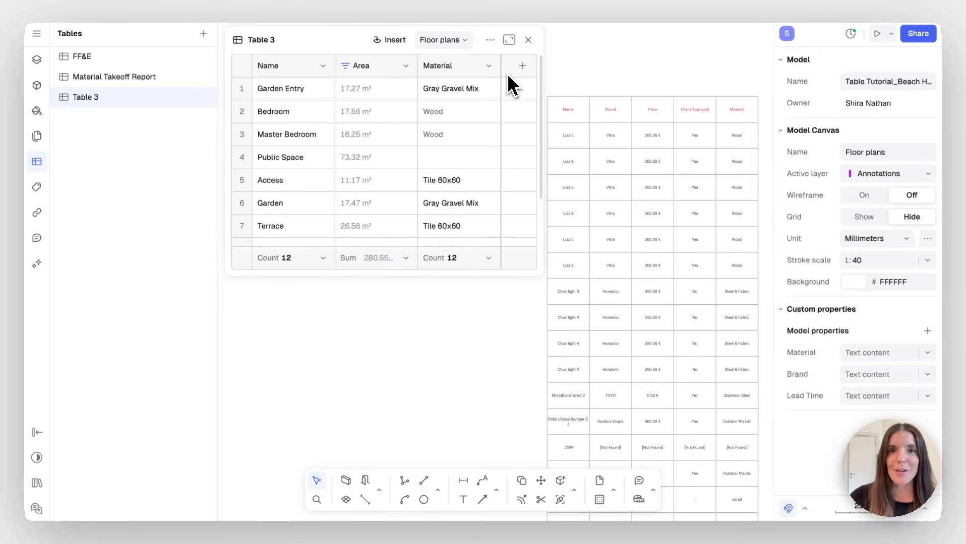
pyautogui.click(528, 40)
pyautogui.hscroll(10, 595, 71)
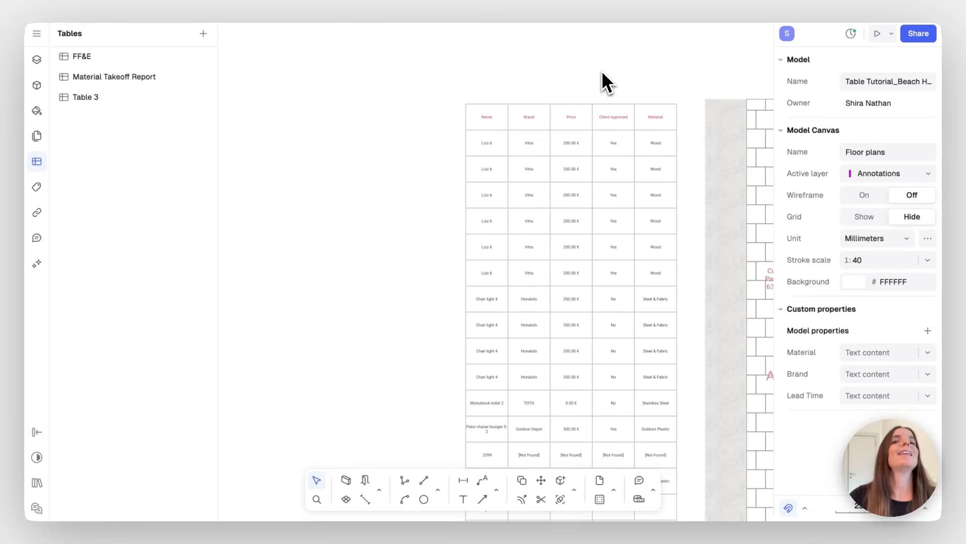
pyautogui.hscroll(6, 605, 82)
pyautogui.scroll(-3, 604, 81)
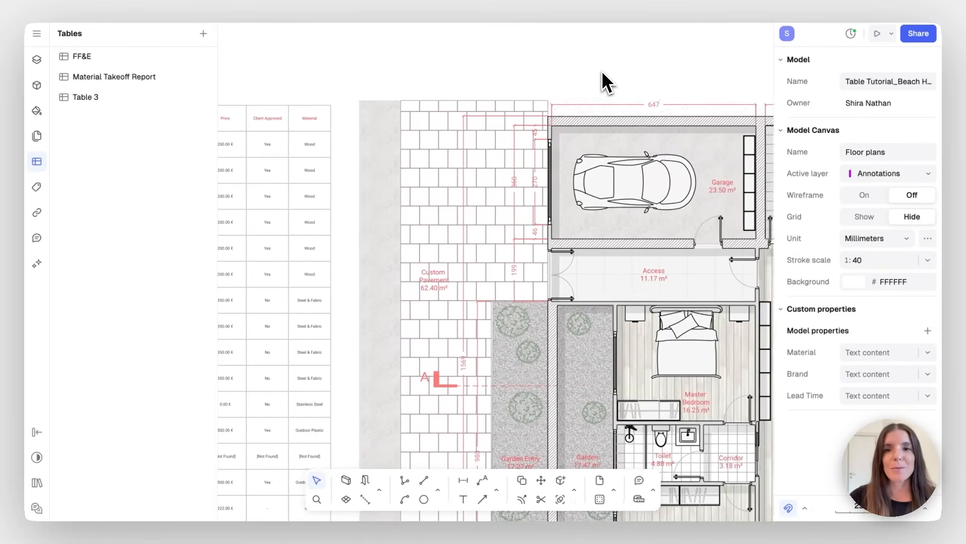
pyautogui.keyDown('ctrl'); pyautogui.scroll(-2, 603, 75); pyautogui.keyUp('ctrl')
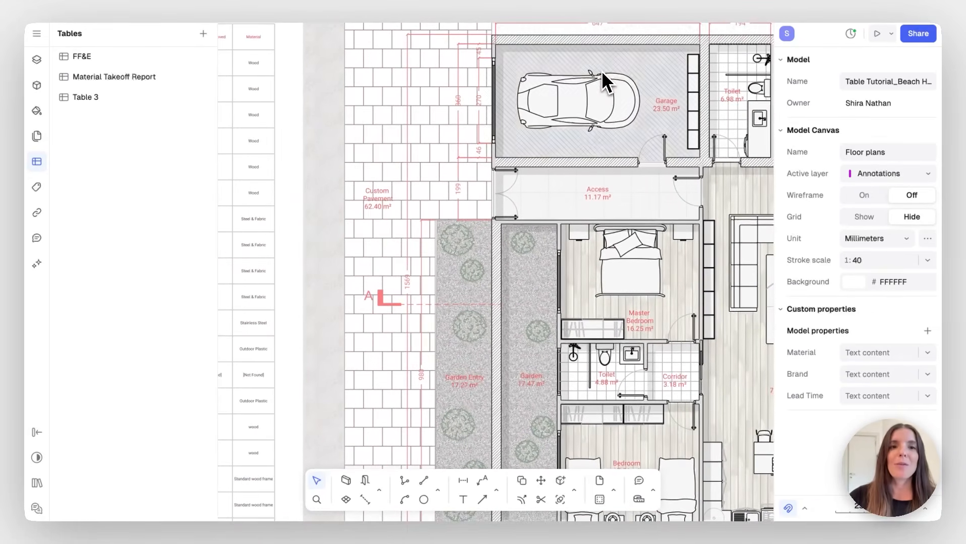
pyautogui.keyDown('ctrl'); pyautogui.scroll(-3, 600, 84); pyautogui.keyUp('ctrl')
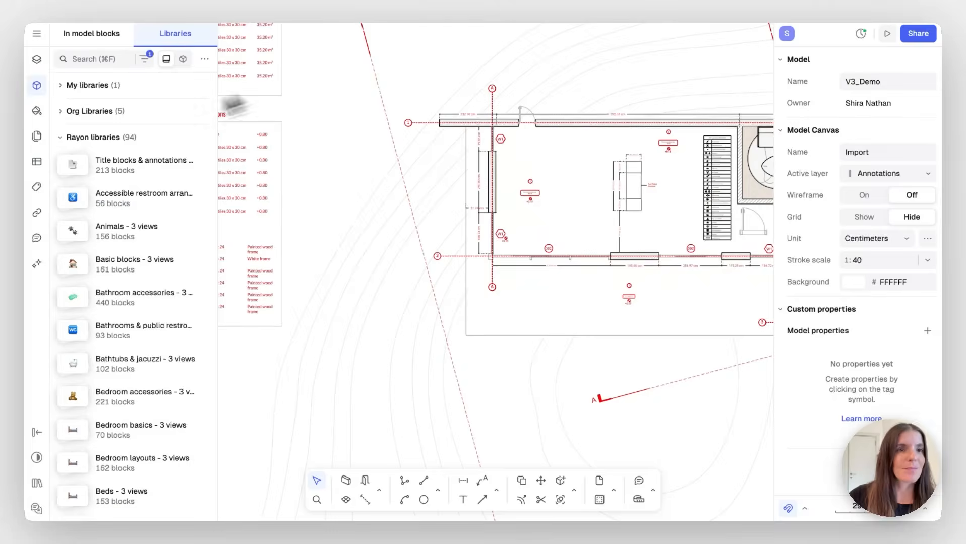
# Switch to the FF&E model canvas and navigate to the bedroom moodboard
pyautogui.scroll(-1, 103, 131)
pyautogui.click(113, 143)
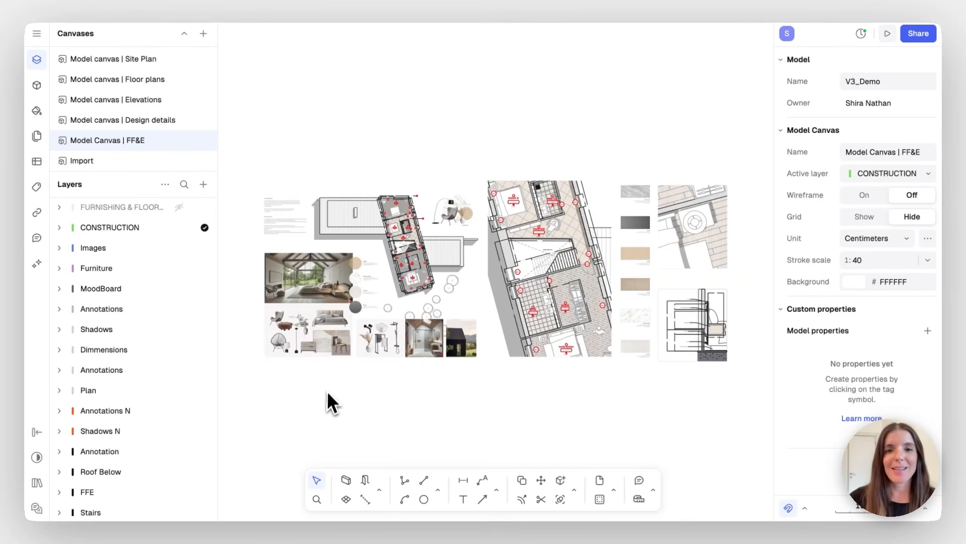
pyautogui.scroll(-4, 323, 420)
pyautogui.scroll(2, 324, 416)
pyautogui.scroll(4, 358, 324)
pyautogui.scroll(6, 358, 325)
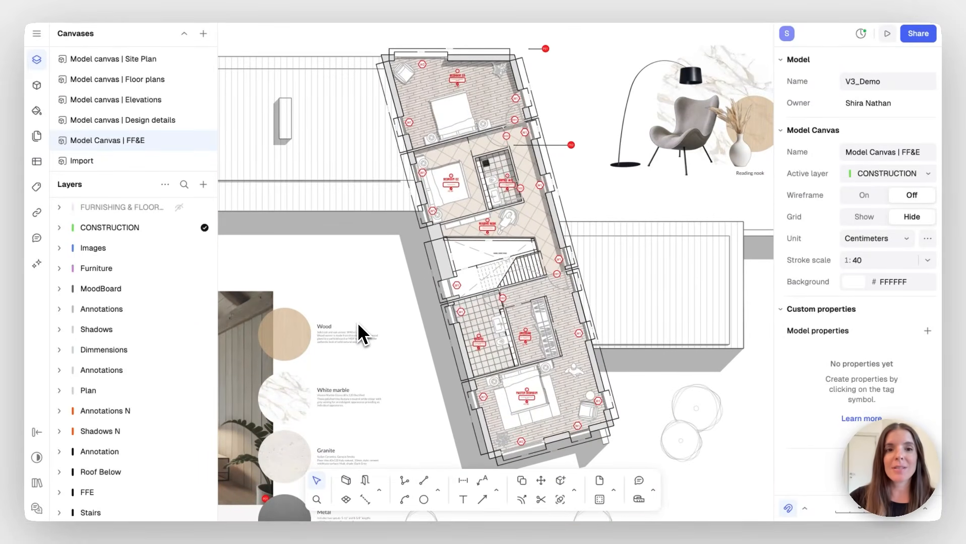
pyautogui.hscroll(-7, 359, 325)
pyautogui.scroll(-6, 359, 326)
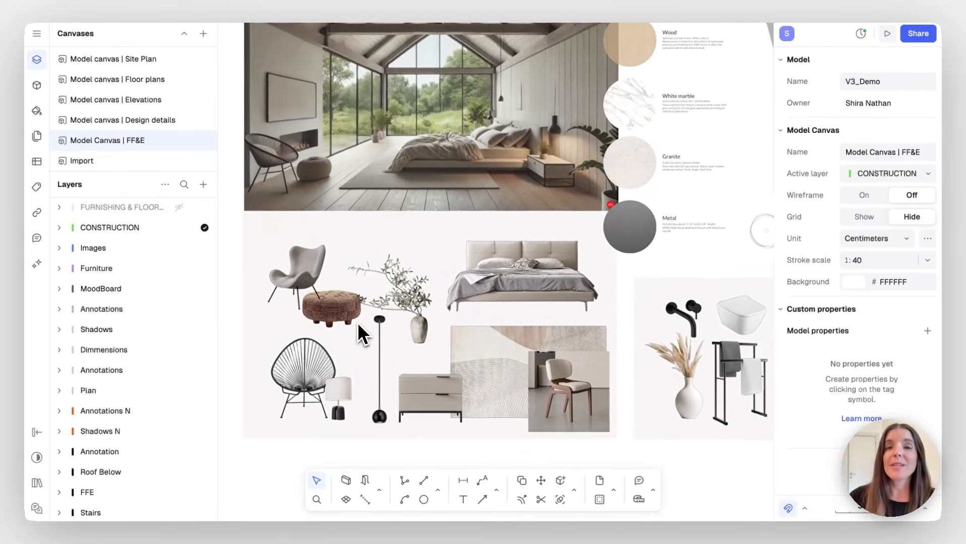
pyautogui.hscroll(-3, 358, 325)
pyautogui.scroll(-3, 358, 325)
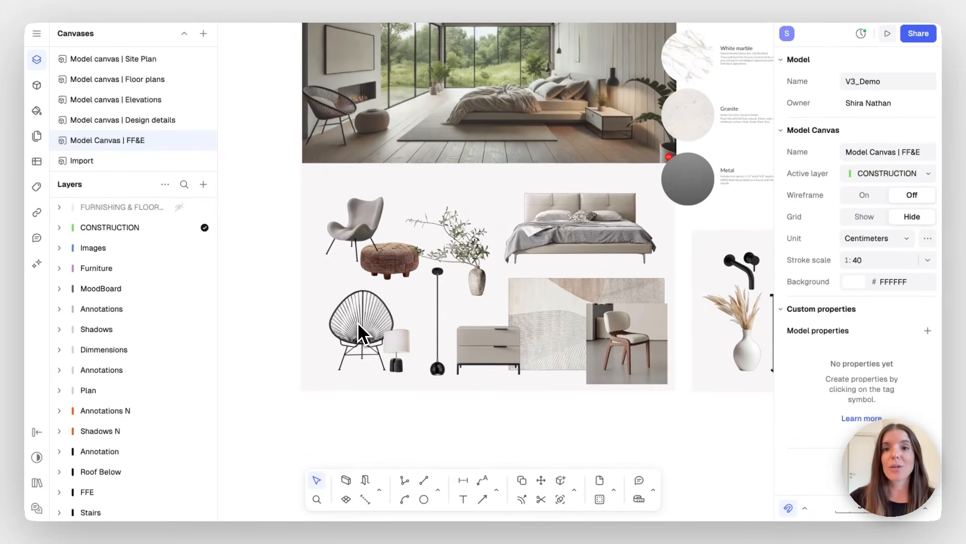
# Reposition the grey armchair and black wire chair images on the moodboard
pyautogui.moveTo(365, 211); pyautogui.dragTo(408, 240)
pyautogui.moveTo(363, 338)
pyautogui.mouseDown()
pyautogui.moveTo(313, 370)
pyautogui.moveTo(362, 346)
pyautogui.moveTo(360, 337)
pyautogui.mouseUp()
pyautogui.hscroll(-5, 359, 337)
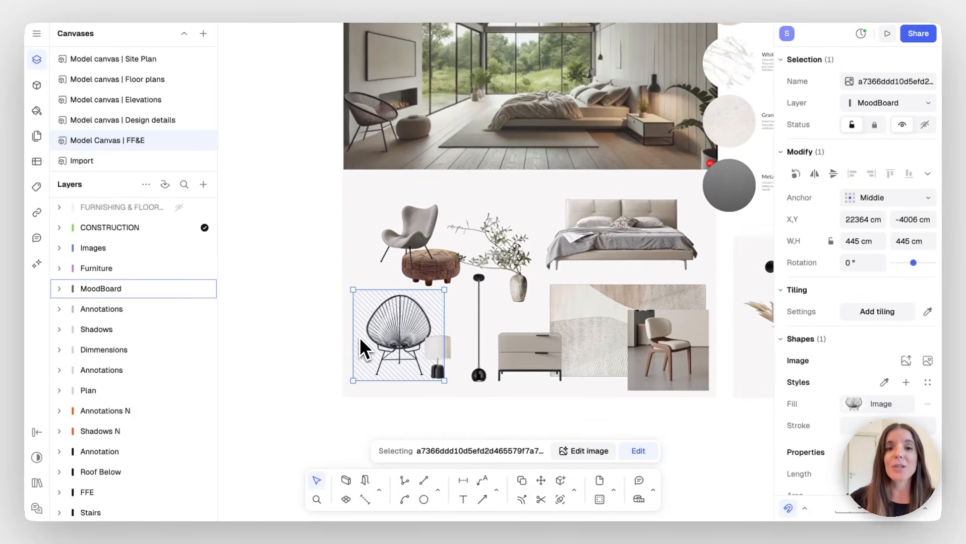
pyautogui.click(290, 259)
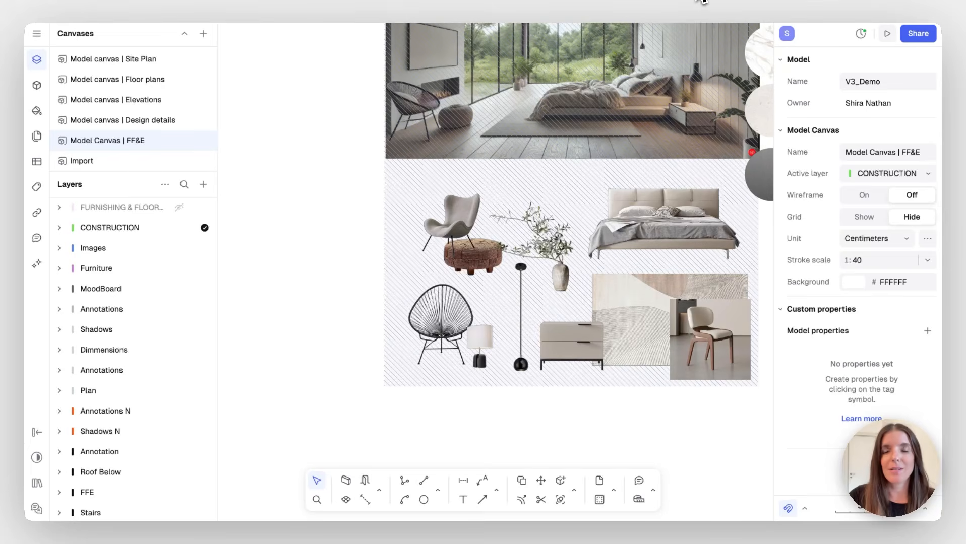
# Search the web for 'wicker chair' and copy the CH25 Lounge Chair product photo
pyautogui.click(703, 1)
pyautogui.click(358, 225)
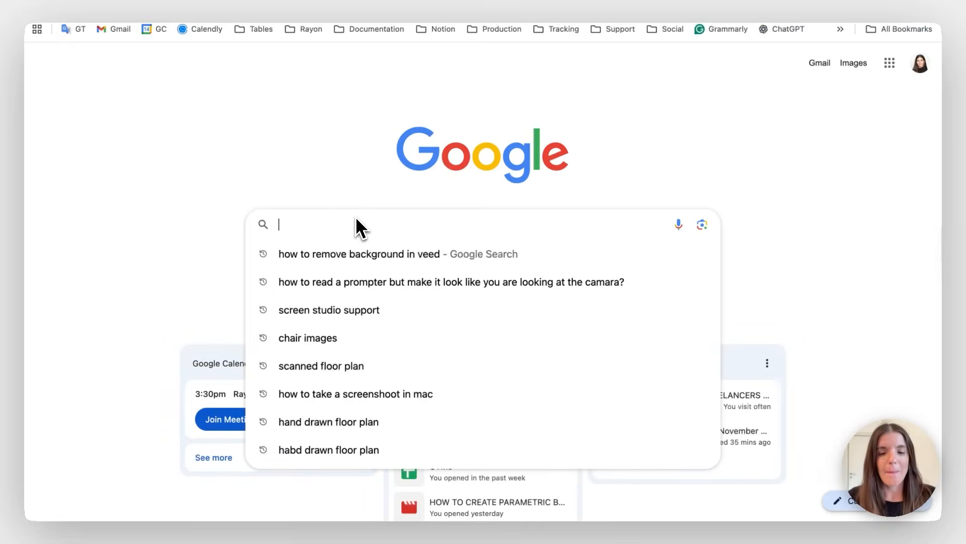
pyautogui.write('wicker chair')
pyautogui.press('Return')
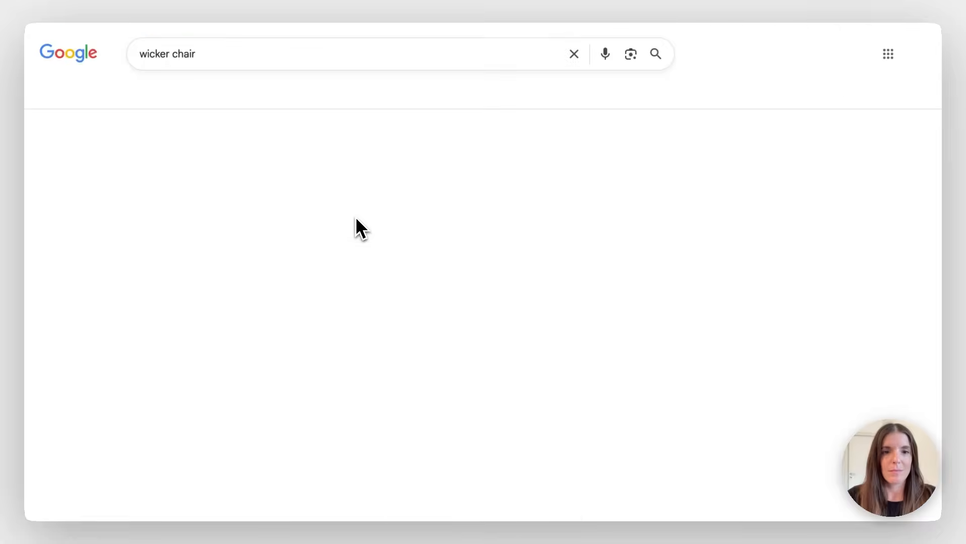
pyautogui.click(196, 207)
pyautogui.rightClick(686, 300)
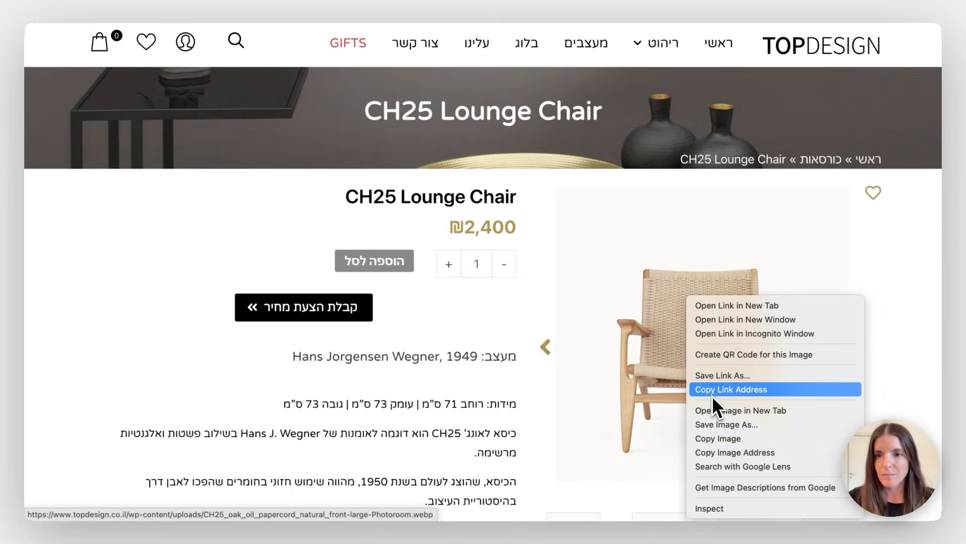
pyautogui.click(721, 439)
pyautogui.click(396, 2)
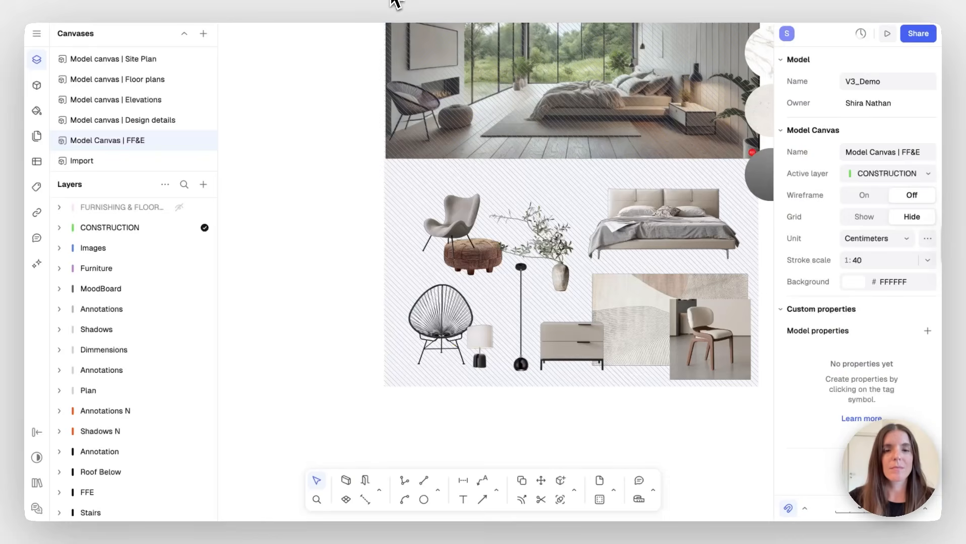
# Paste the CH25 chair photo onto the canvas to the left of the moodboard
pyautogui.rightClick(284, 225)
pyautogui.click(305, 286)
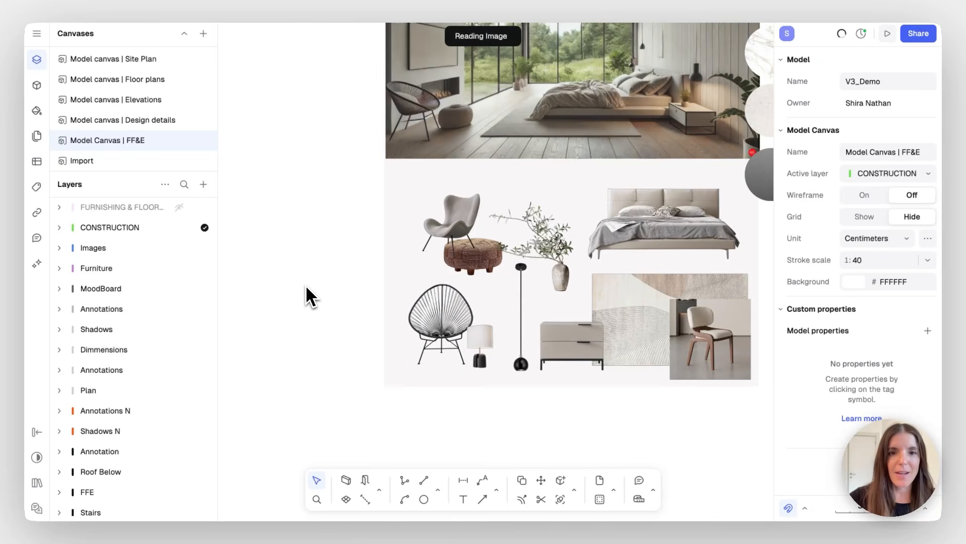
pyautogui.moveTo(544, 290); pyautogui.dragTo(339, 280)
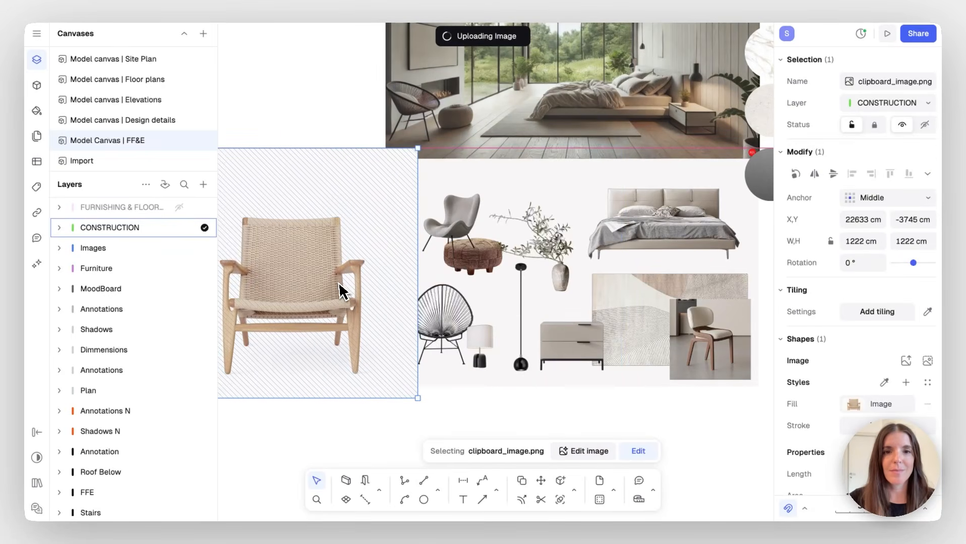
pyautogui.hscroll(-5, 340, 294)
# Shrink the chair photo to 740 cm, position it, and open its image editing
pyautogui.moveTo(577, 390); pyautogui.dragTo(480, 291)
pyautogui.moveTo(430, 232); pyautogui.dragTo(448, 269)
pyautogui.keyDown('ctrl'); pyautogui.scroll(5, 448, 269); pyautogui.keyUp('ctrl')
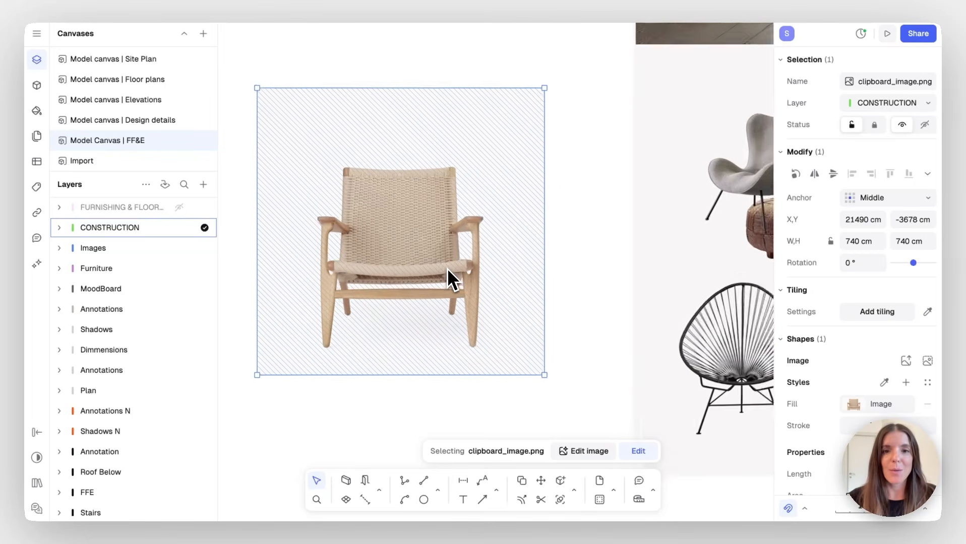
pyautogui.click(595, 452)
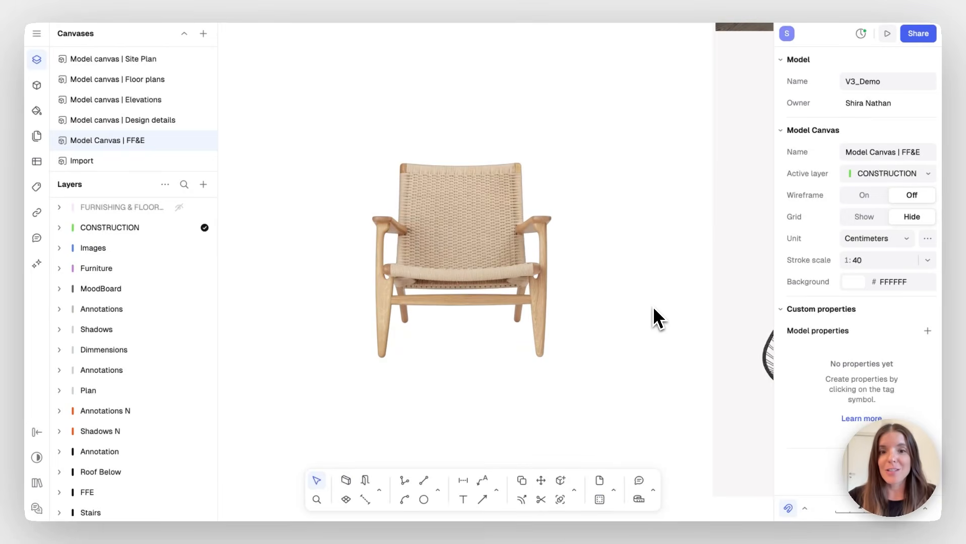
# Draw a leader from the chair's backrest, bending above it to a landing point
pyautogui.click(482, 481)
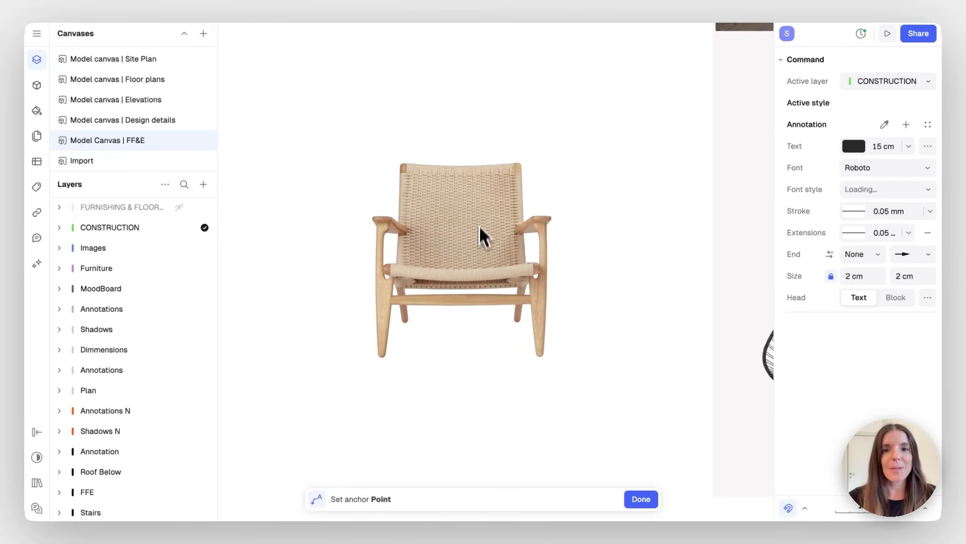
pyautogui.click(478, 208)
pyautogui.click(533, 108)
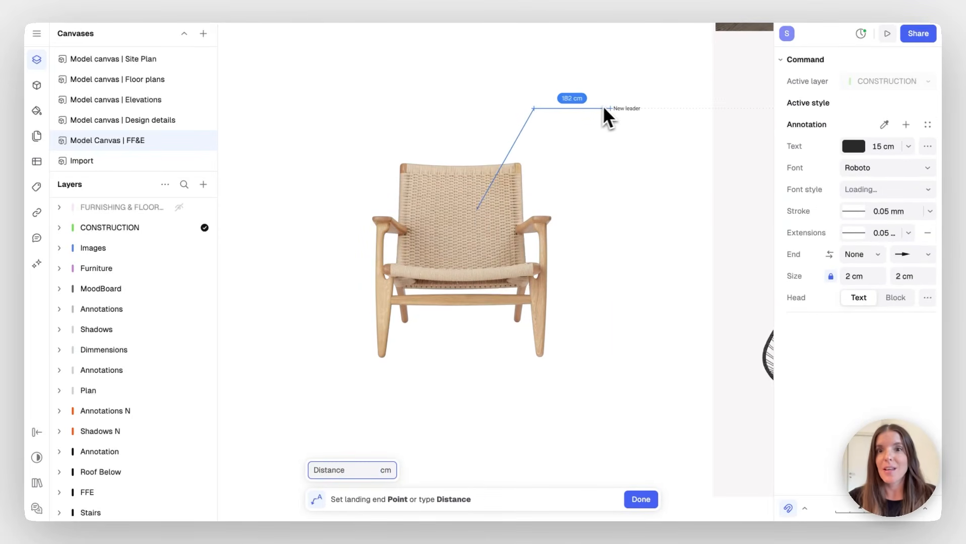
pyautogui.click(615, 109)
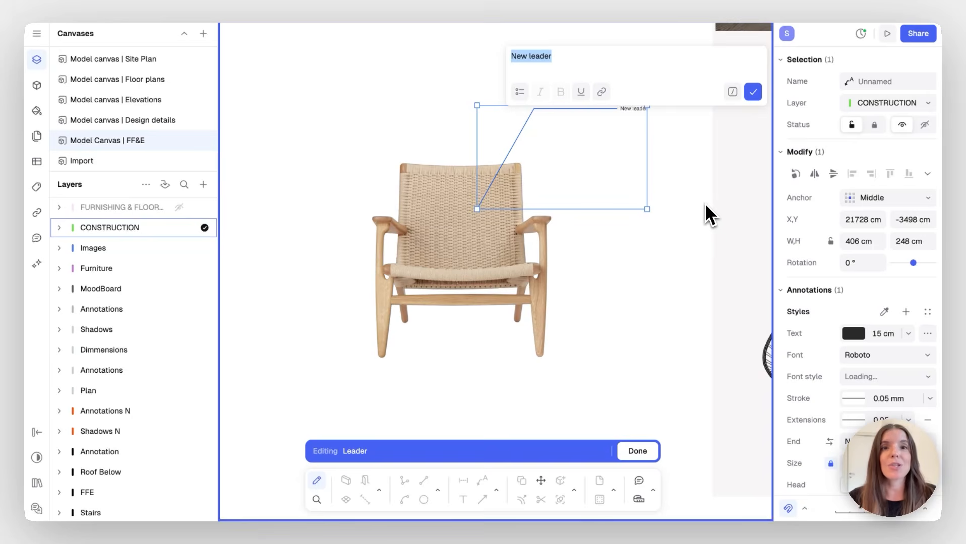
# Copy the CH25 product page address and type 'CH25' as the leader's label
pyautogui.click(774, 0)
pyautogui.rightClick(585, 11)
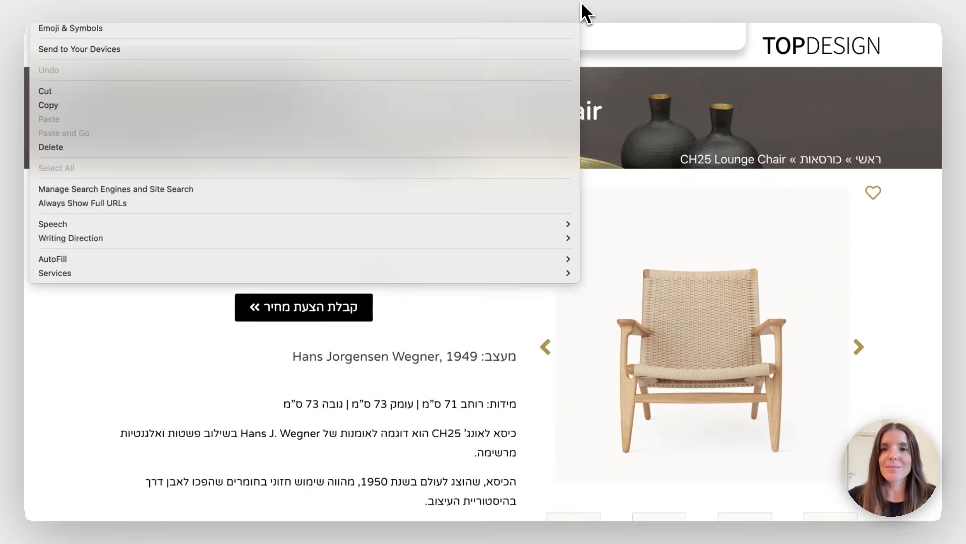
pyautogui.click(316, 107)
pyautogui.click(425, 0)
pyautogui.write('CH25')
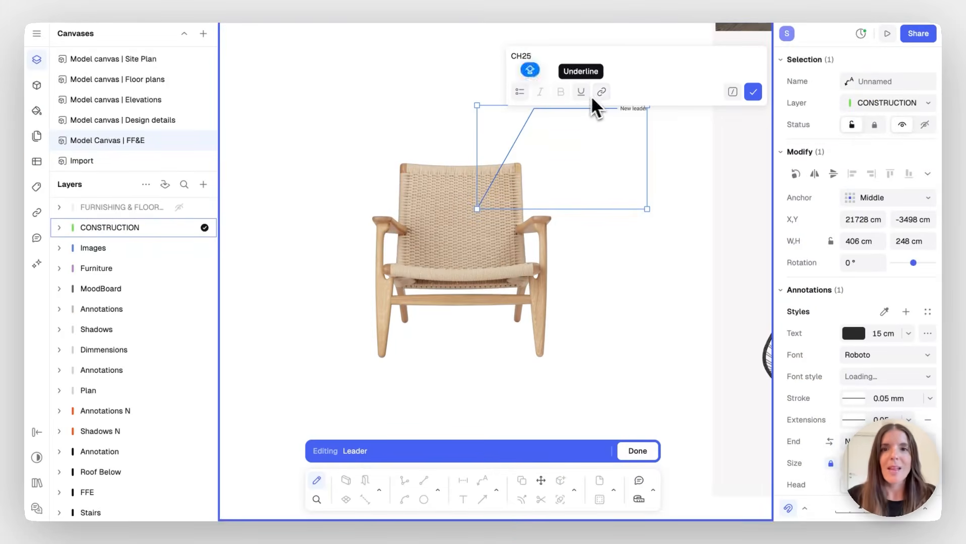
# Hyperlink the CH25 label text to the copied product page address
pyautogui.moveTo(539, 57); pyautogui.dragTo(511, 56)
pyautogui.click(602, 91)
pyautogui.hotkey('ctrl', 'v')
pyautogui.click(641, 177)
pyautogui.click(753, 92)
pyautogui.click(638, 285)
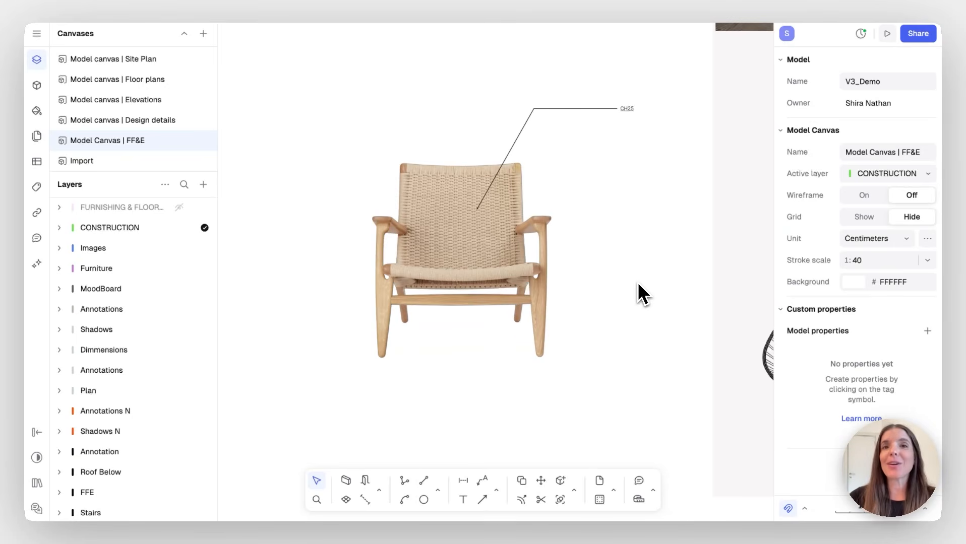
# Zoom out to frame the labelled CH25 chair and moodboard, then open the Rayon AI chat
pyautogui.scroll(-5, 637, 283)
pyautogui.hscroll(4, 638, 283)
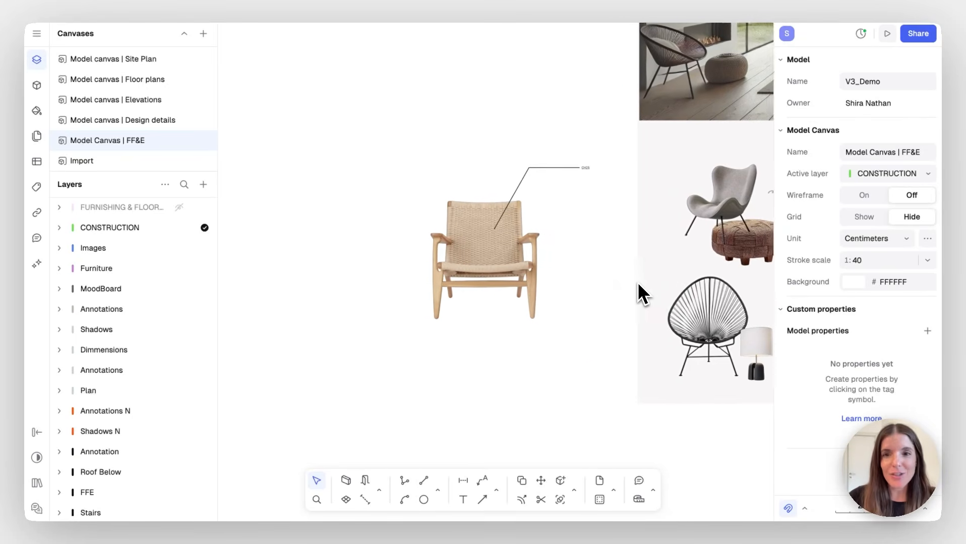
pyautogui.hscroll(3, 637, 283)
pyautogui.hscroll(-4, 638, 283)
pyautogui.scroll(-3, 638, 283)
pyautogui.hscroll(2, 637, 282)
pyautogui.hscroll(3, 637, 281)
pyautogui.scroll(2, 637, 281)
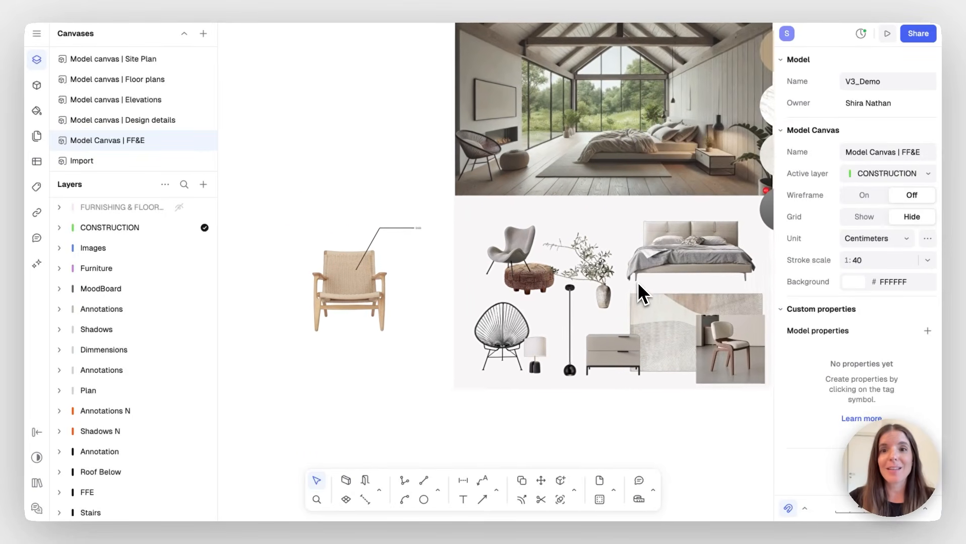
pyautogui.hscroll(2, 636, 281)
pyautogui.scroll(-1, 636, 281)
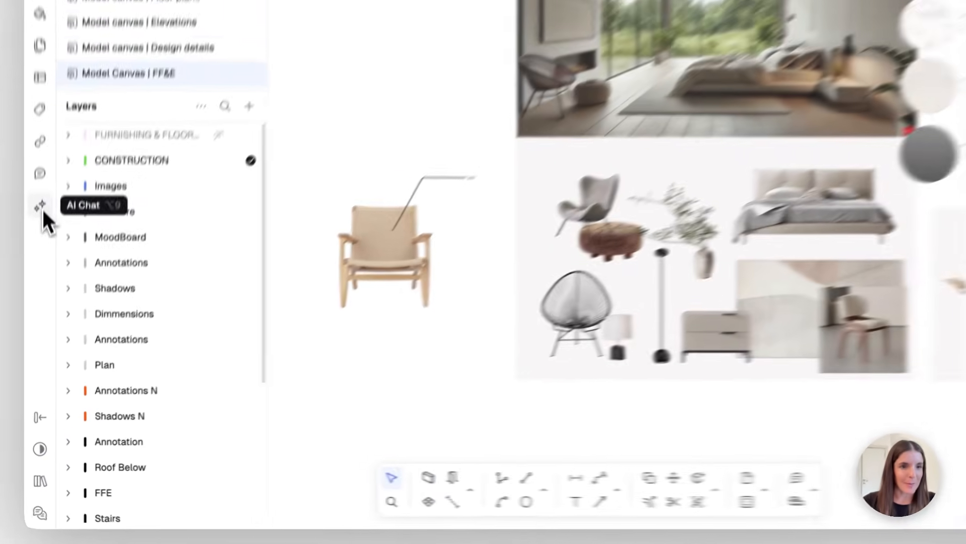
pyautogui.click(40, 265)
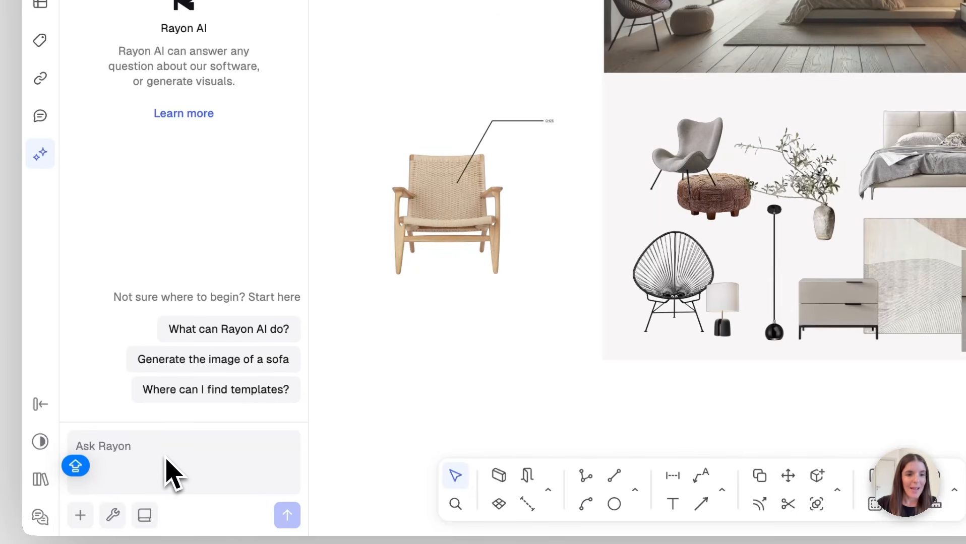
# Write the AI prompt 'Create a render based on these items'
pyautogui.click(114, 516)
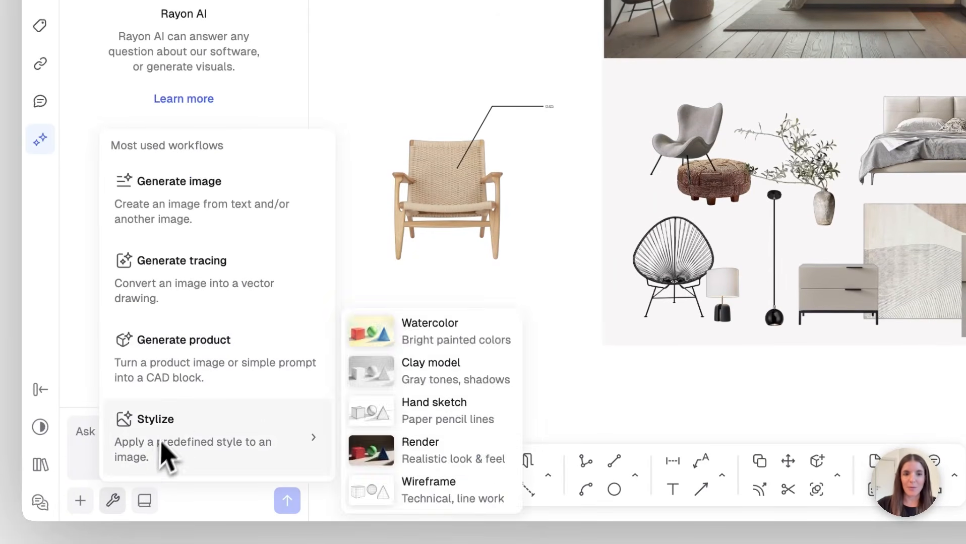
pyautogui.click(89, 445)
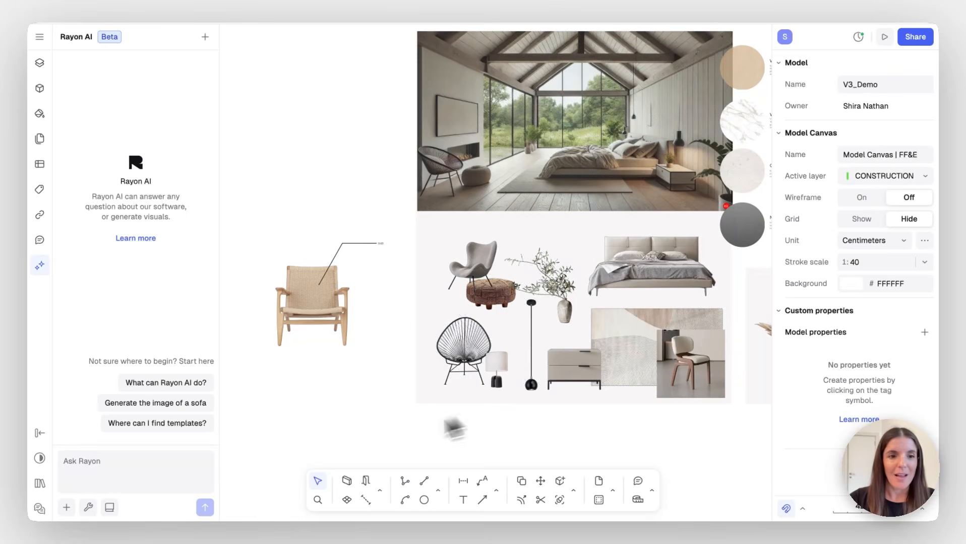
pyautogui.click(114, 479)
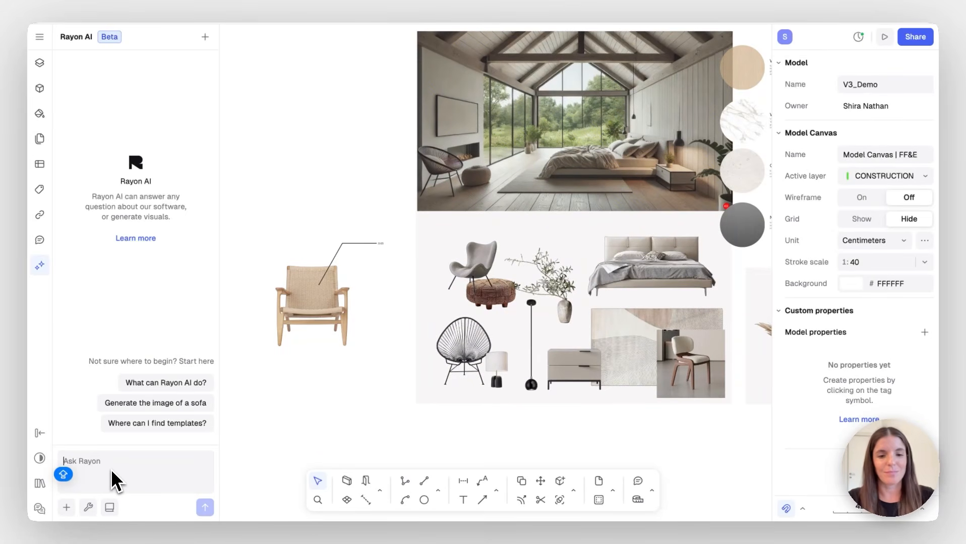
pyautogui.write('Create a render based on these items')
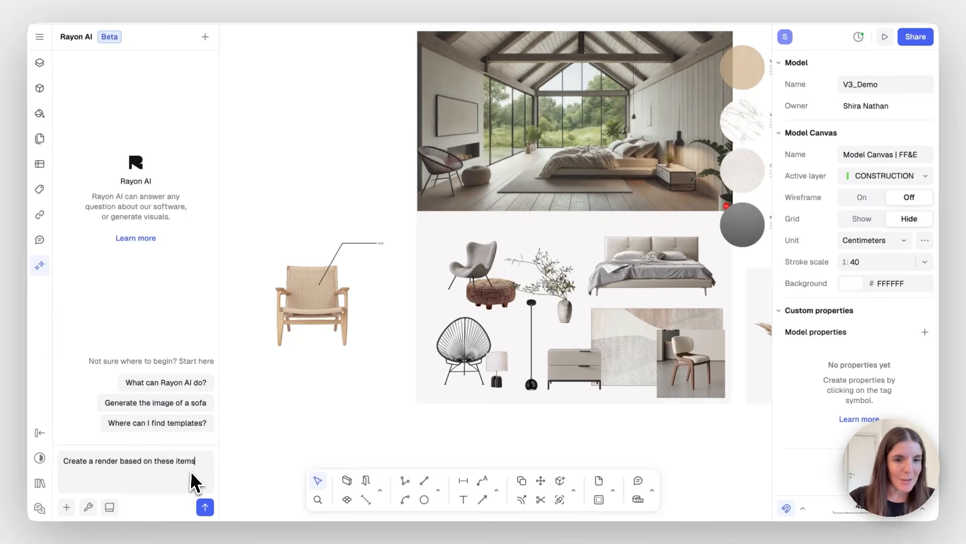
# Attach a screenshot of the moodboard and chair and send the render request
pyautogui.click(66, 508)
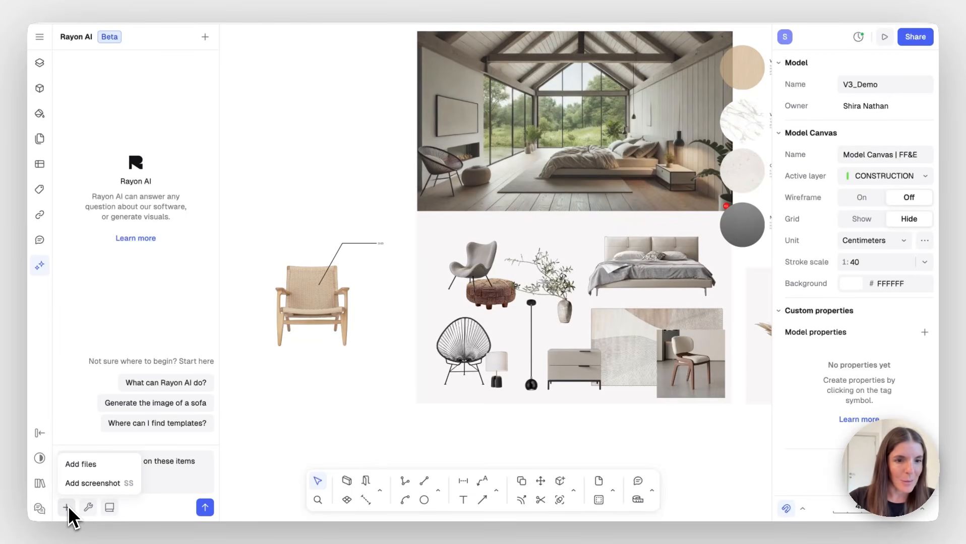
pyautogui.click(91, 484)
pyautogui.moveTo(721, 229)
pyautogui.mouseDown()
pyautogui.moveTo(499, 383)
pyautogui.moveTo(259, 416)
pyautogui.mouseUp()
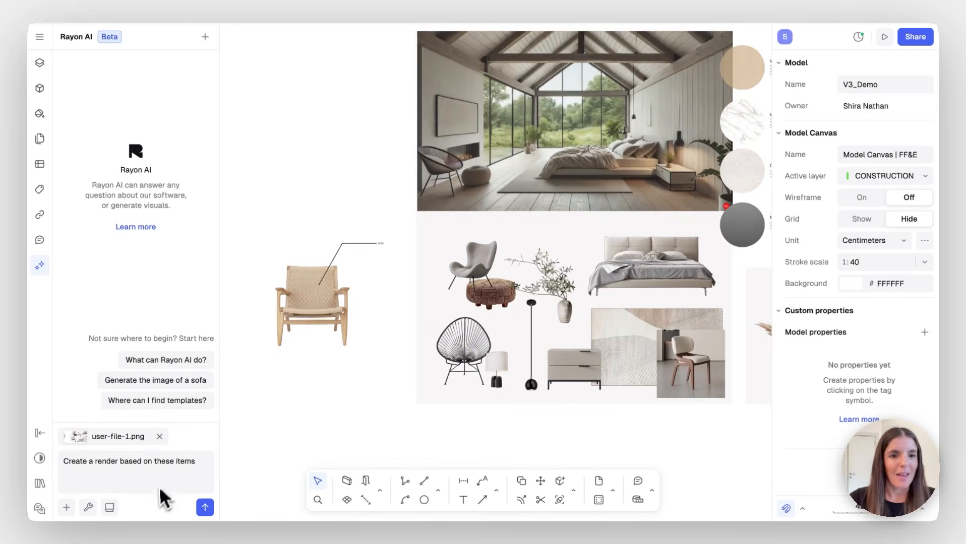
pyautogui.click(204, 509)
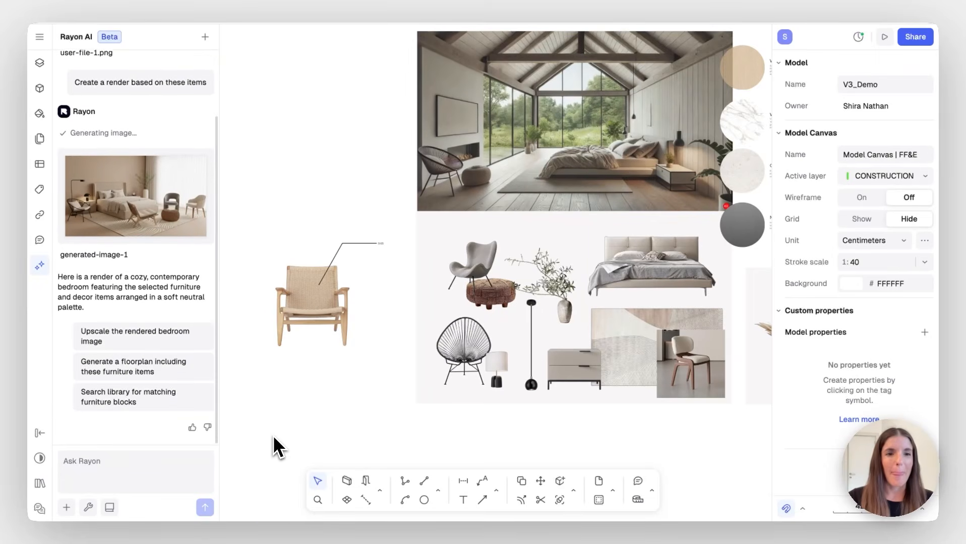
pyautogui.scroll(1, 273, 437)
pyautogui.hscroll(-1, 273, 436)
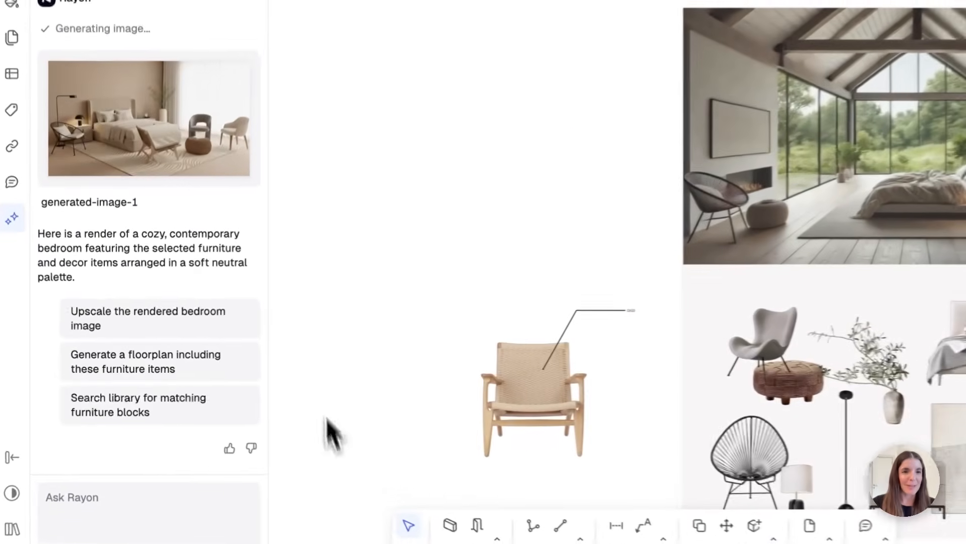
# Insert generated-image-1 above the chair, enlarge it to 1440 × 823 cm, and show the canvas list
pyautogui.moveTo(159, 221)
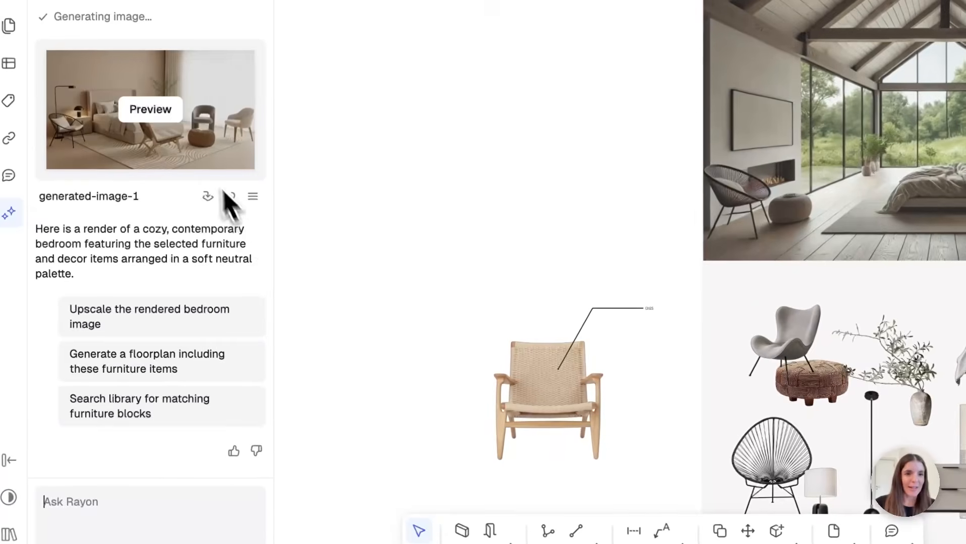
pyautogui.click(208, 195)
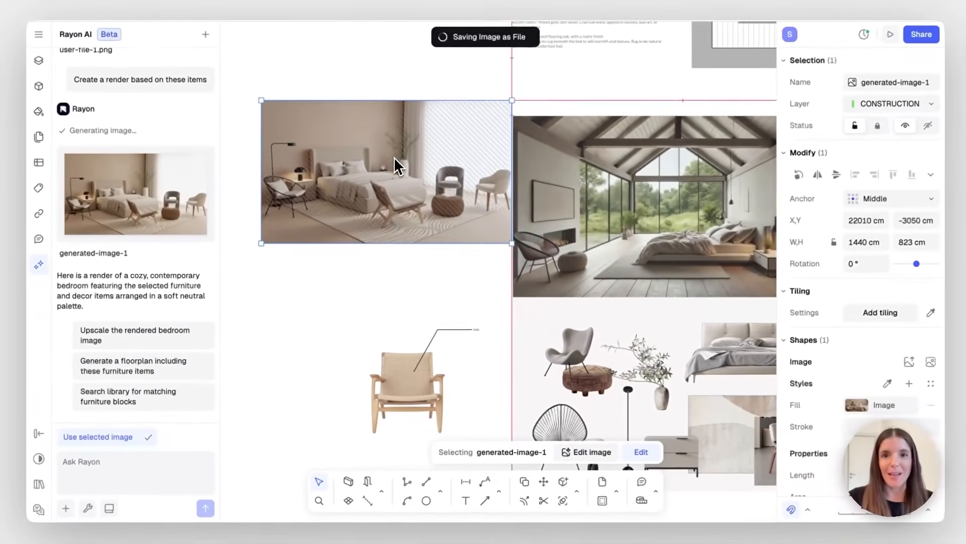
pyautogui.moveTo(394, 156); pyautogui.dragTo(384, 177)
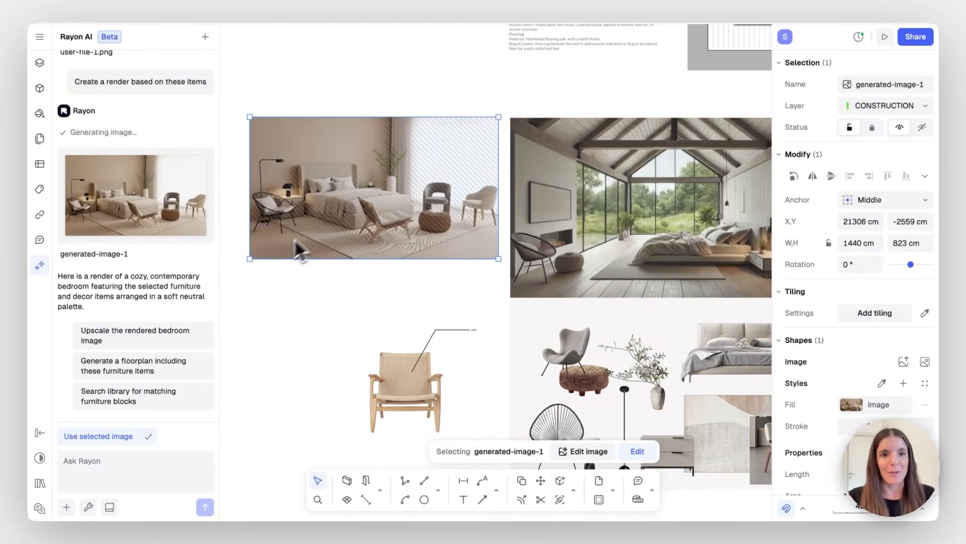
pyautogui.moveTo(250, 260); pyautogui.dragTo(213, 306)
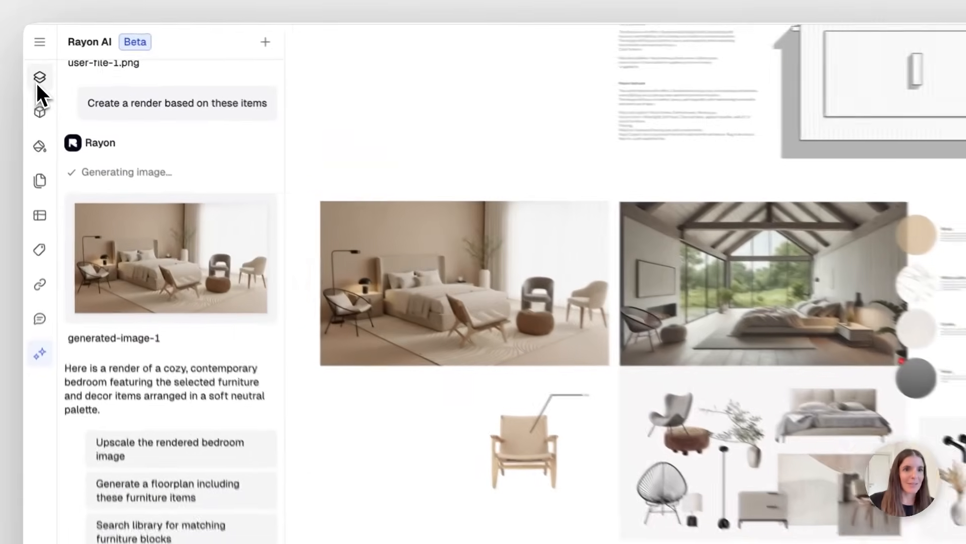
pyautogui.click(38, 66)
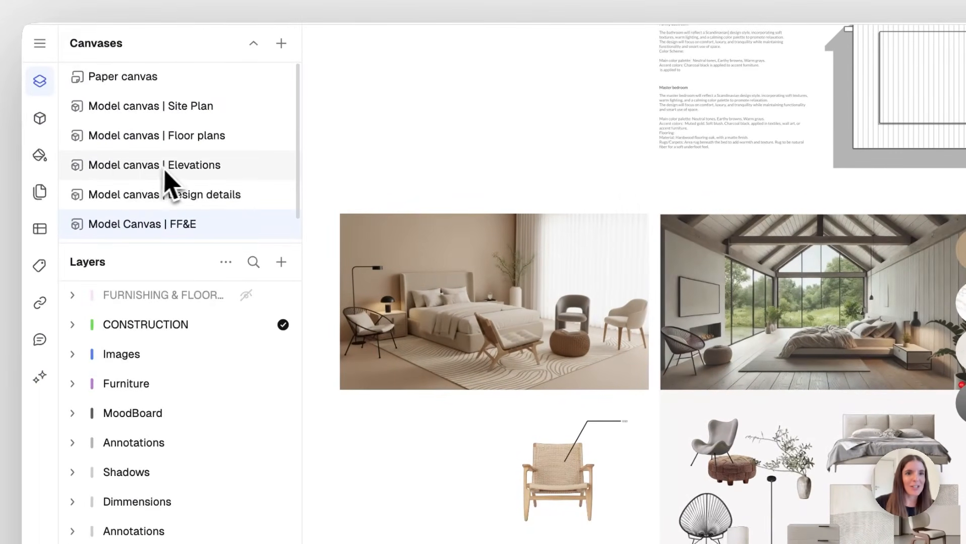
# On the Elevations canvas, request a 3D axo view with an elevation screenshot attached
pyautogui.click(191, 165)
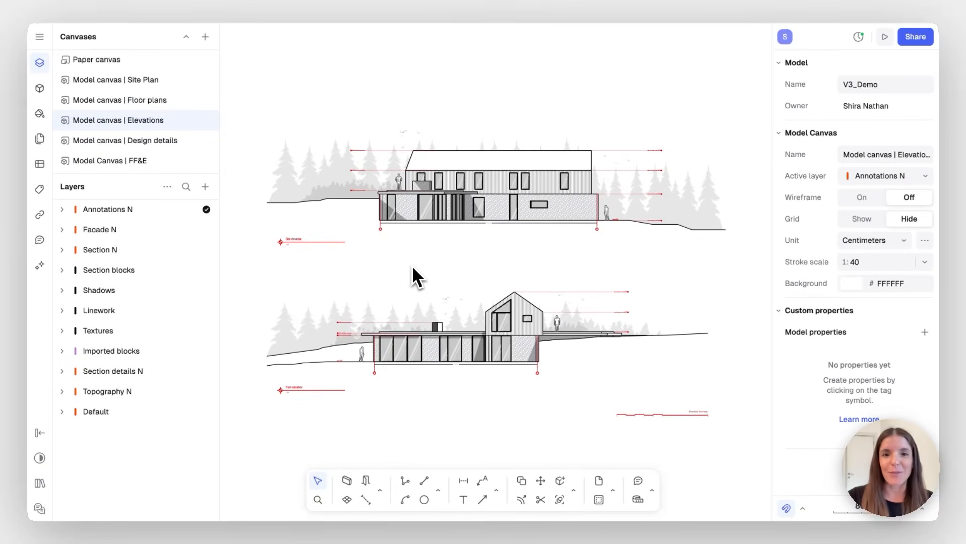
pyautogui.click(40, 266)
pyautogui.click(112, 465)
pyautogui.write('q')
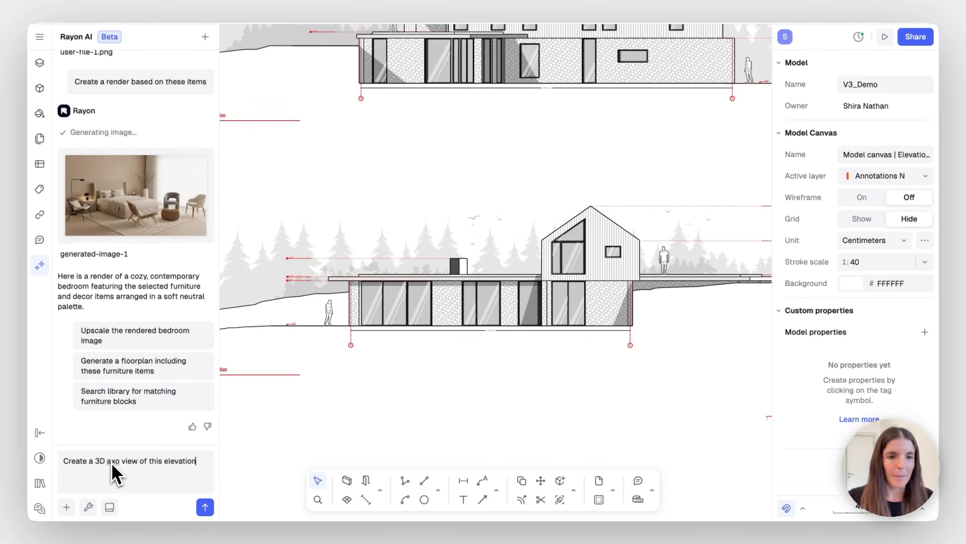
pyautogui.click(66, 508)
pyautogui.click(71, 486)
pyautogui.click(766, 187)
pyautogui.click(251, 382)
pyautogui.click(205, 508)
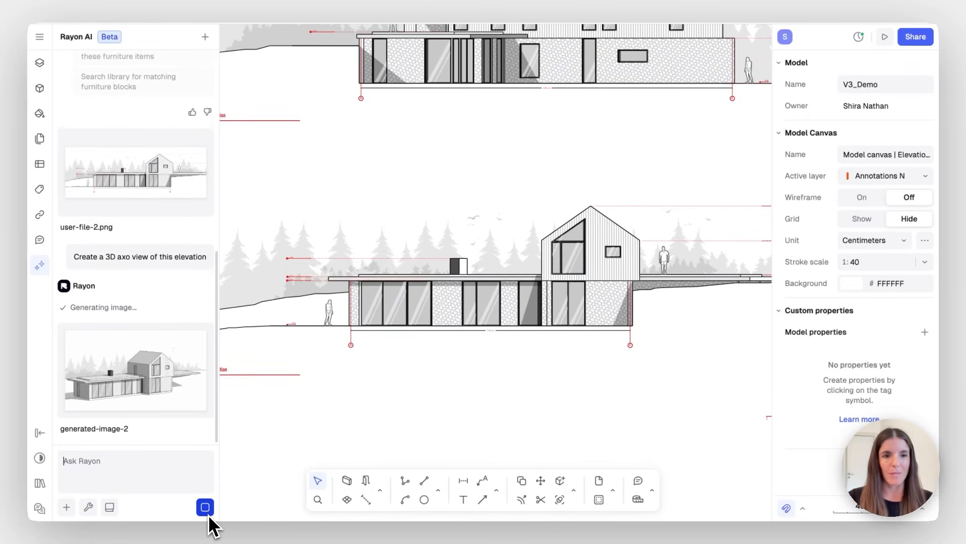
# Insert generated-image-2 and place it below the elevation drawing
pyautogui.keyDown('ctrl'); pyautogui.scroll(-5, 398, 320); pyautogui.keyUp('ctrl')
pyautogui.scroll(-3, 397, 330)
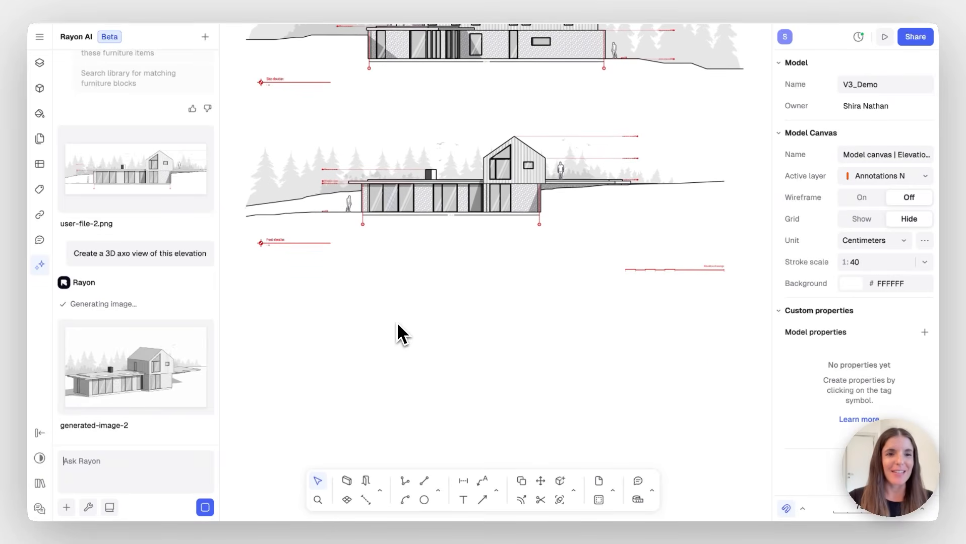
pyautogui.click(176, 428)
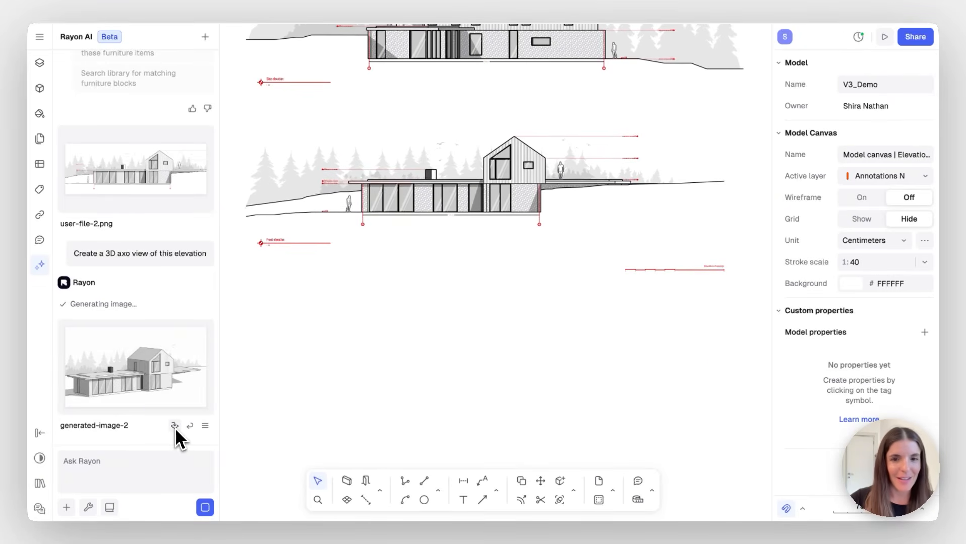
pyautogui.moveTo(547, 252); pyautogui.dragTo(511, 328)
pyautogui.keyDown('ctrl'); pyautogui.scroll(5, 509, 320); pyautogui.keyUp('ctrl')
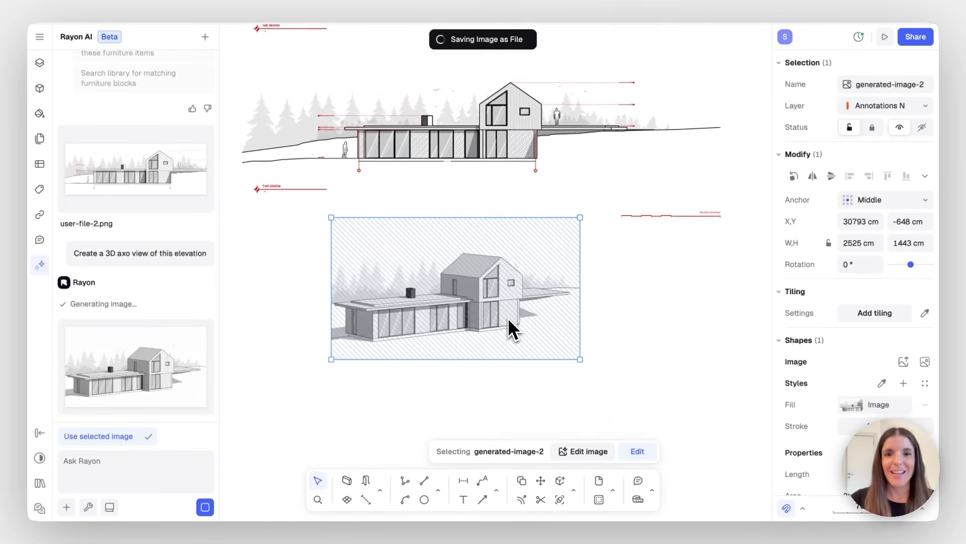
pyautogui.hscroll(-2, 507, 319)
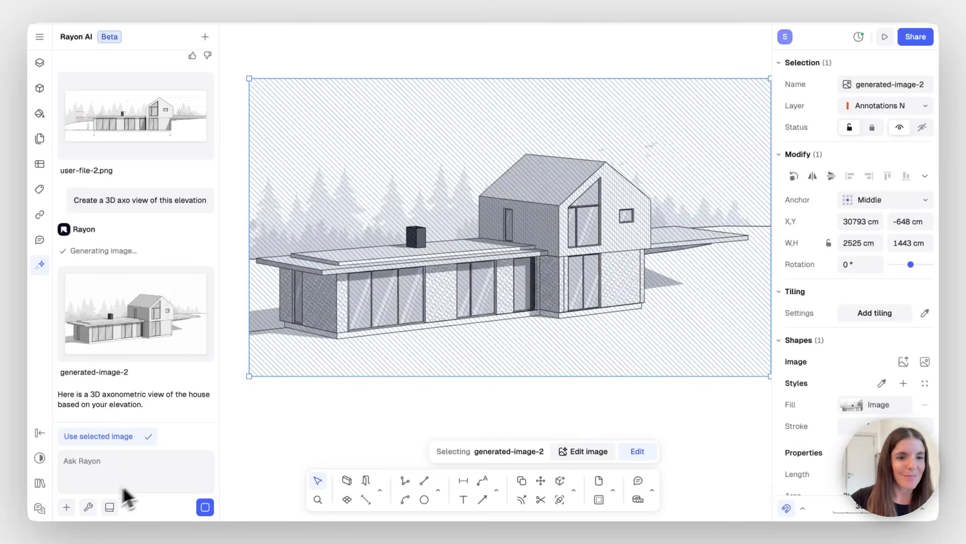
# Run the Stylize > Render workflow on a screenshot of the axo view
pyautogui.click(88, 507)
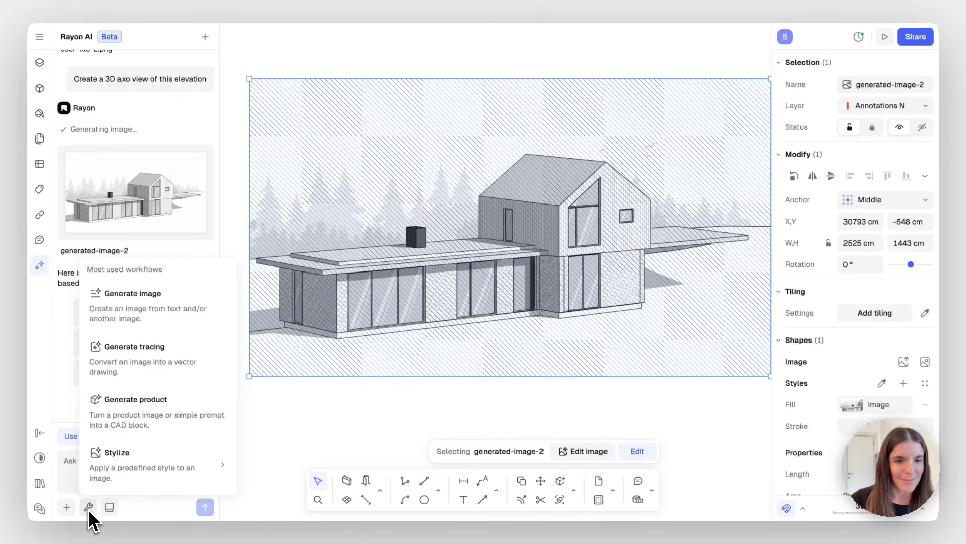
pyautogui.moveTo(110, 485)
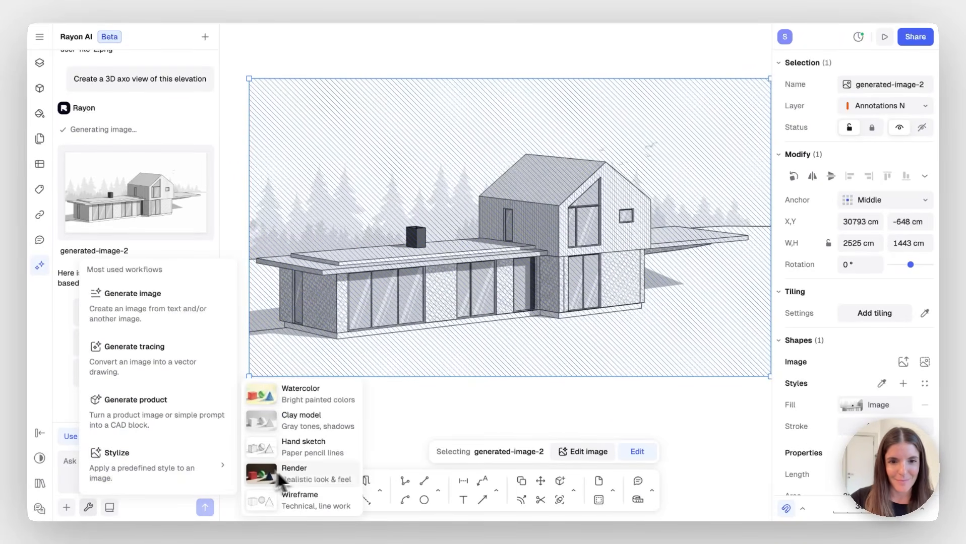
pyautogui.click(308, 479)
pyautogui.click(66, 508)
pyautogui.click(90, 485)
pyautogui.click(761, 94)
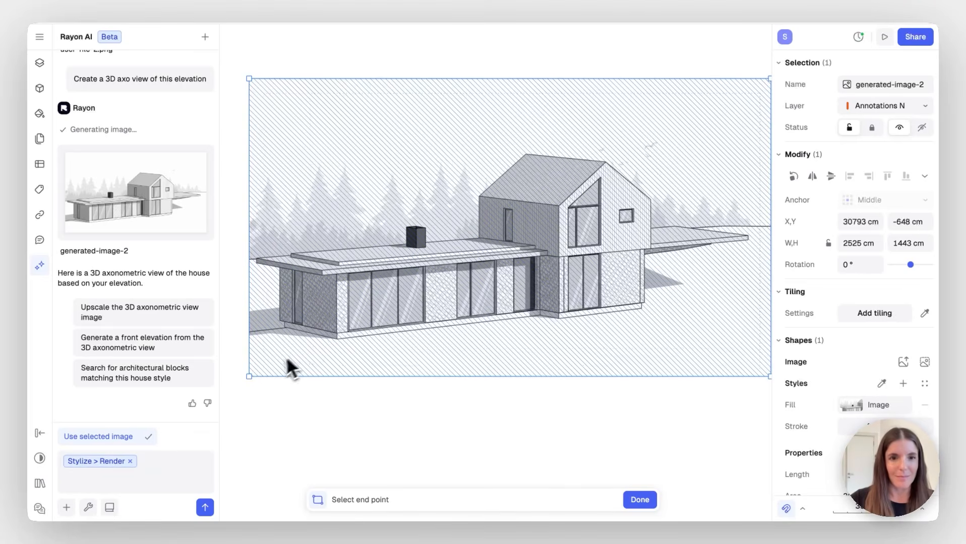
pyautogui.click(257, 376)
pyautogui.click(205, 508)
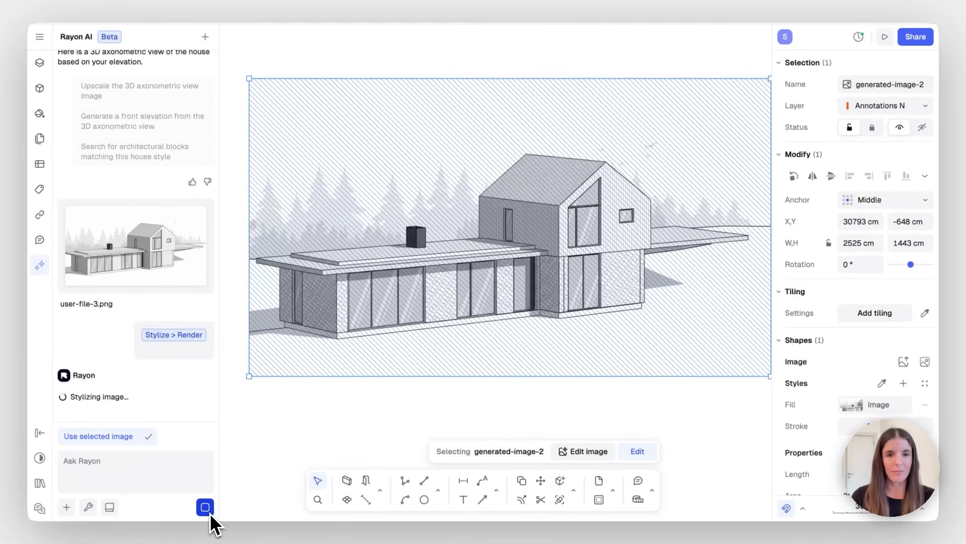
# Insert generated-image-3 below the axo view and enlarge it
pyautogui.click(277, 443)
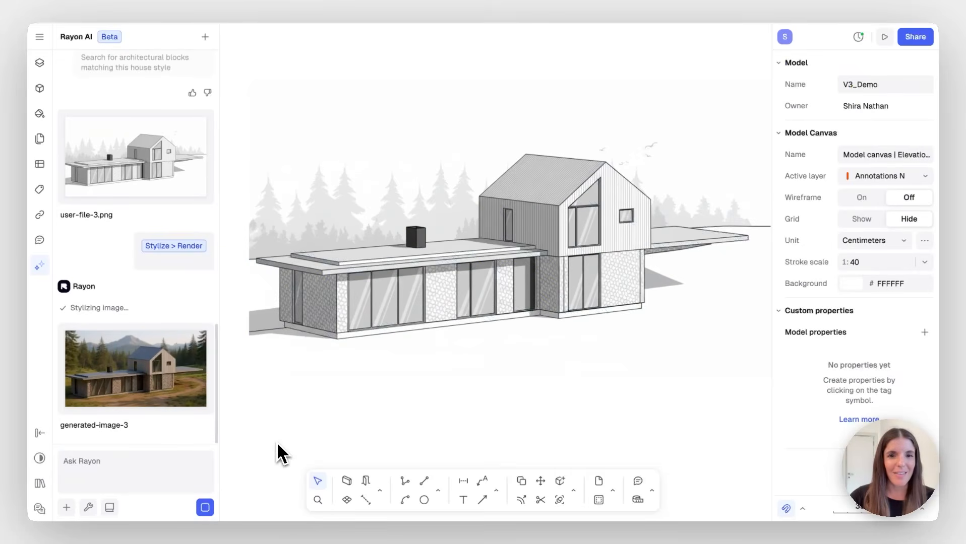
pyautogui.scroll(-3, 276, 444)
pyautogui.moveTo(320, 423); pyautogui.dragTo(351, 393, button='middle')
pyautogui.click(527, 247)
pyautogui.click(176, 406)
pyautogui.scroll(-3, 426, 330)
pyautogui.moveTo(426, 331); pyautogui.dragTo(464, 268, button='middle')
pyautogui.moveTo(520, 225); pyautogui.dragTo(449, 342)
pyautogui.moveTo(552, 391); pyautogui.dragTo(588, 411)
pyautogui.click(639, 406)
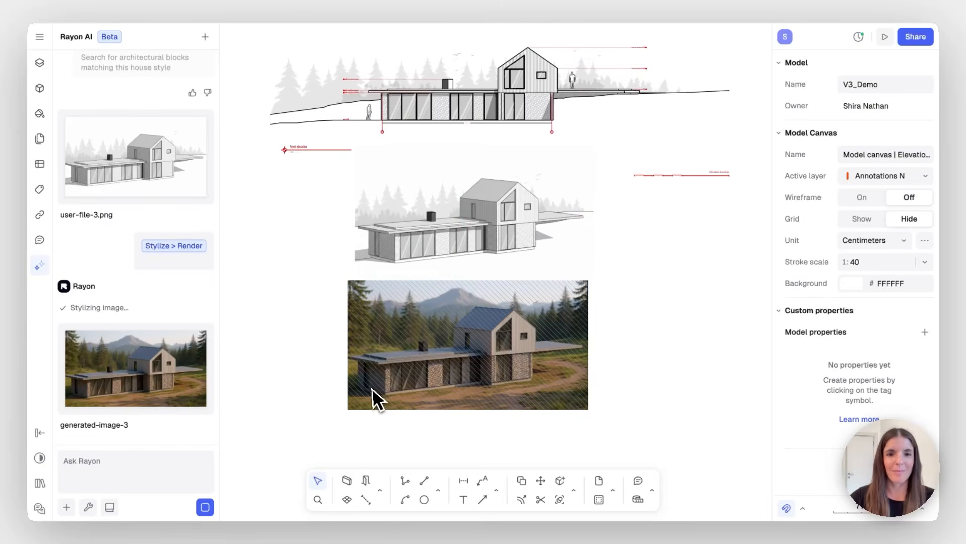
# Pan around the Elevations canvas to review the realistic render below the axo view
pyautogui.scroll(5, 324, 409)
pyautogui.scroll(2, 325, 408)
pyautogui.hscroll(7, 325, 410)
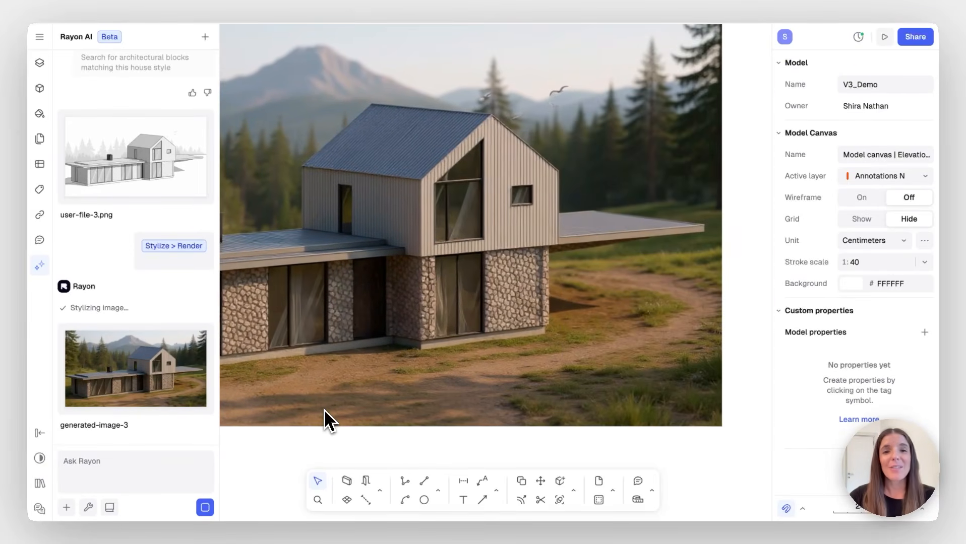
pyautogui.scroll(-4, 324, 411)
pyautogui.scroll(-4, 324, 411)
pyautogui.hscroll(-5, 324, 412)
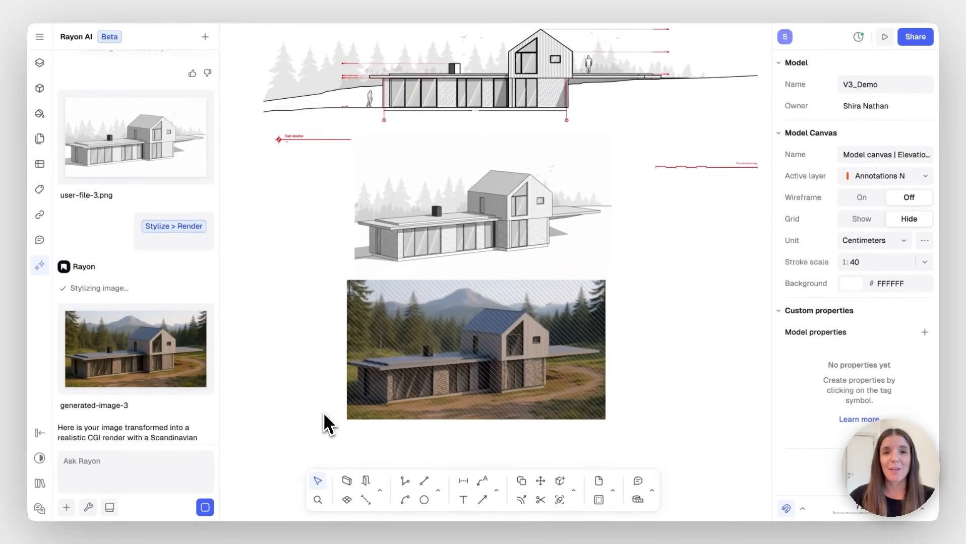
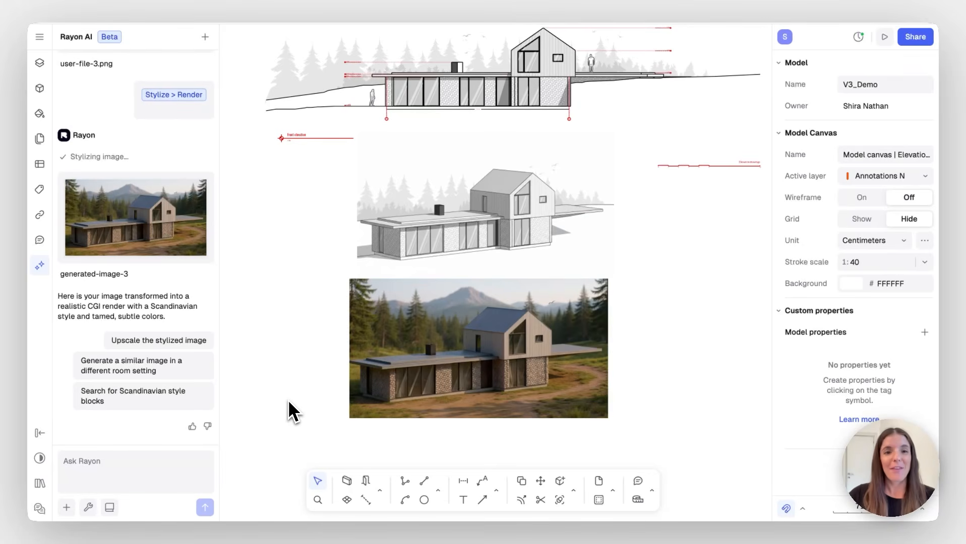
# Replace the Rayon AI chat with the Canvases and Layers panels beside the elevation drawings
pyautogui.scroll(-5, 288, 402)
pyautogui.scroll(5, 289, 403)
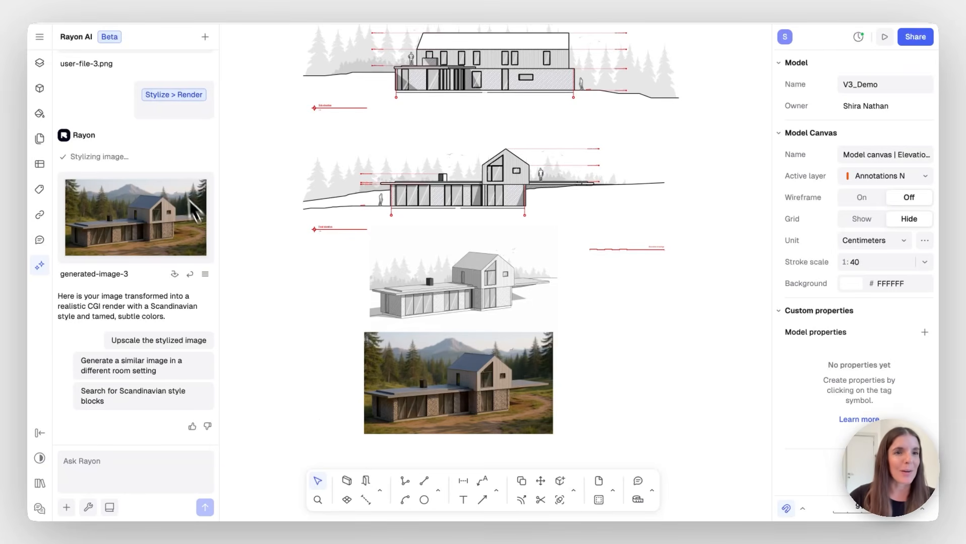
pyautogui.click(39, 62)
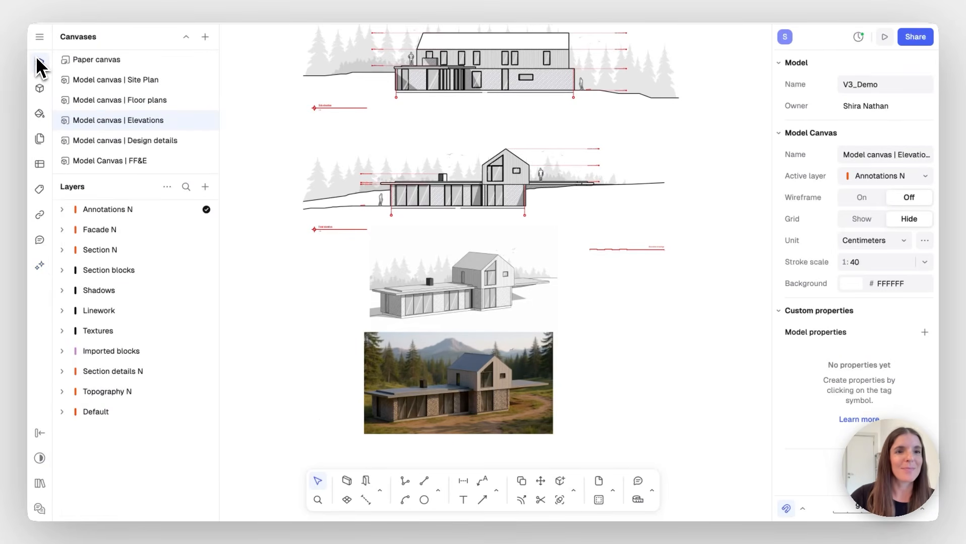
# Switch to the Paper canvas and look over its presentation pages
pyautogui.click(98, 60)
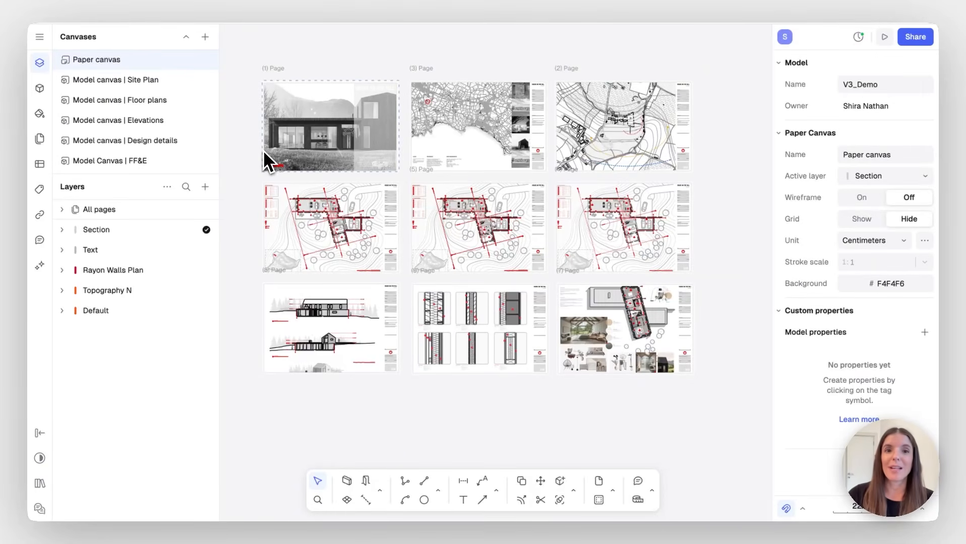
pyautogui.keyDown('ctrl'); pyautogui.scroll(5, 258, 175); pyautogui.keyUp('ctrl')
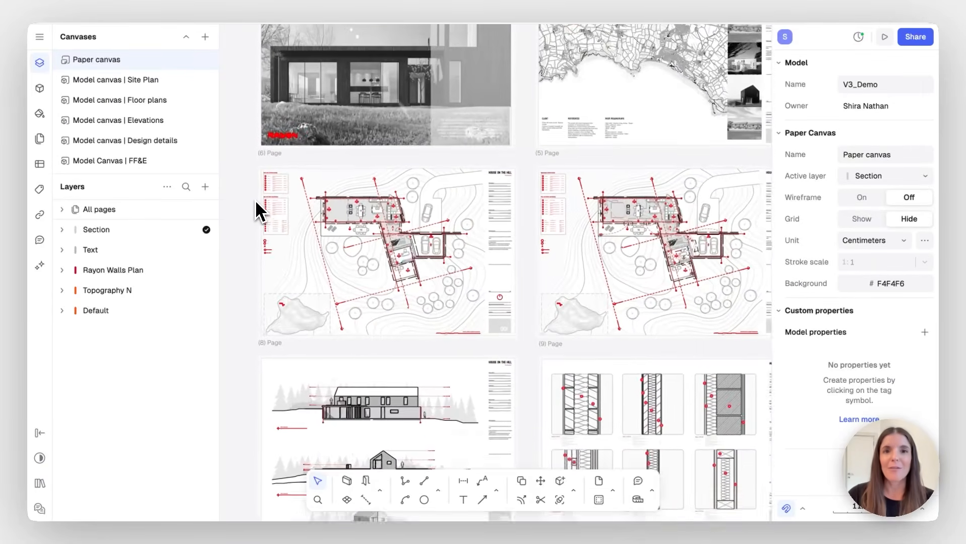
pyautogui.hscroll(5, 255, 200)
pyautogui.scroll(-1, 255, 200)
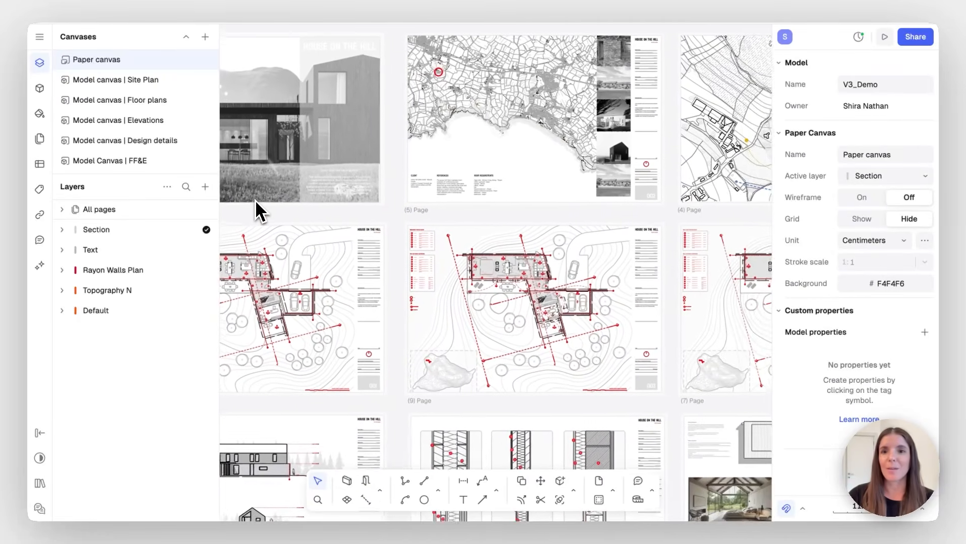
pyautogui.scroll(-7, 255, 200)
pyautogui.hscroll(-4, 255, 200)
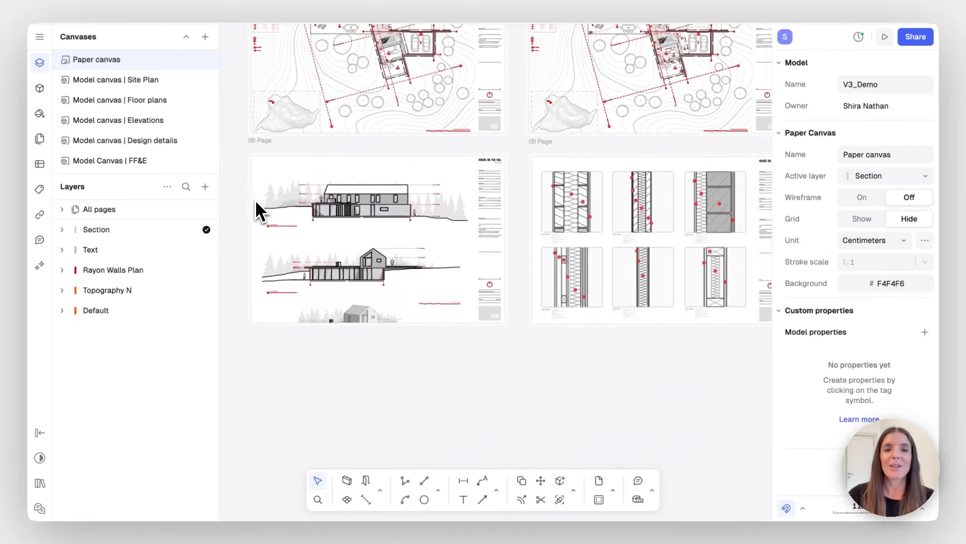
pyautogui.scroll(-1, 256, 200)
pyautogui.hscroll(-1, 255, 200)
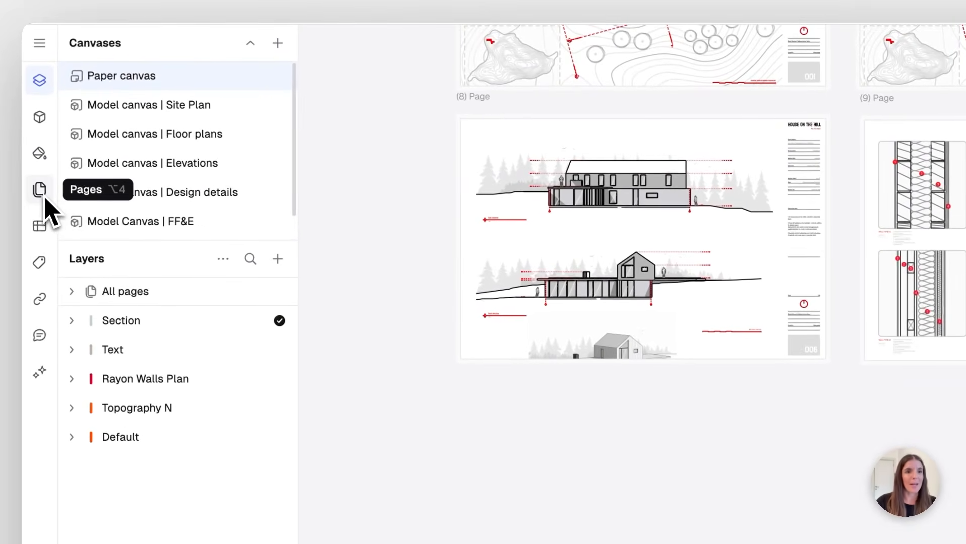
# Show the Pages list and scroll through the nine page sheets
pyautogui.click(44, 199)
pyautogui.scroll(-2, 168, 256)
pyautogui.scroll(-20, 172, 269)
pyautogui.scroll(-3, 168, 258)
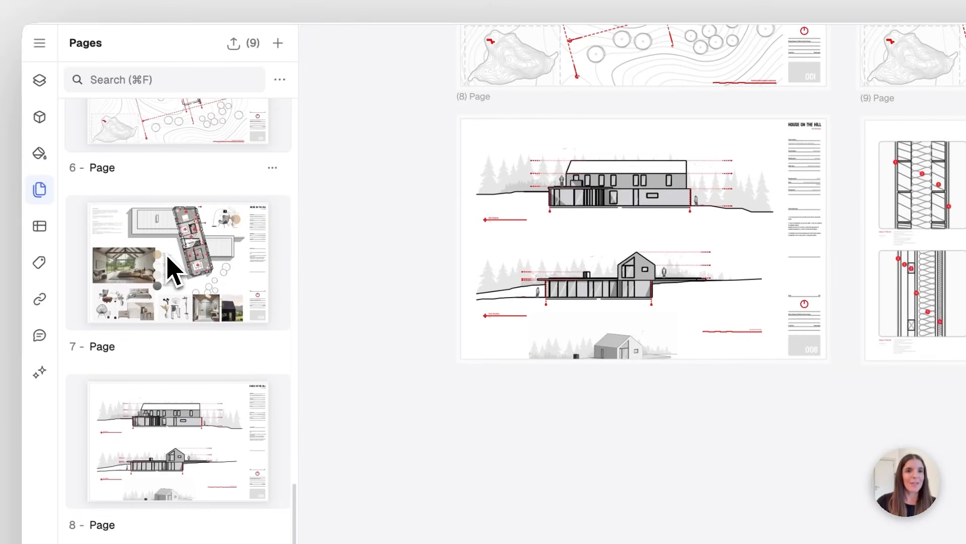
# Add a tenth page, set its format to A3 (42 × 29.7 cm), and align it beneath the elevations sheet
pyautogui.click(277, 43)
pyautogui.click(453, 333)
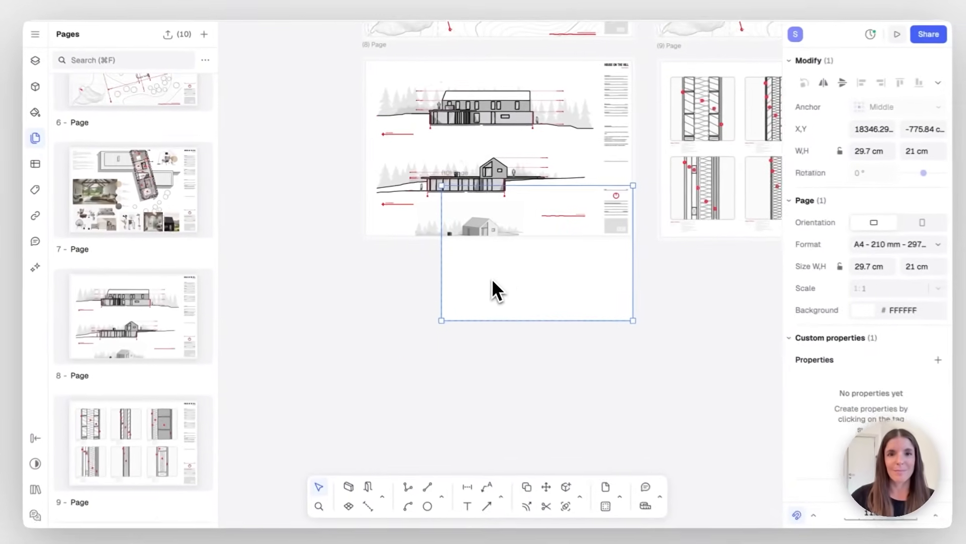
pyautogui.moveTo(526, 280); pyautogui.dragTo(453, 360)
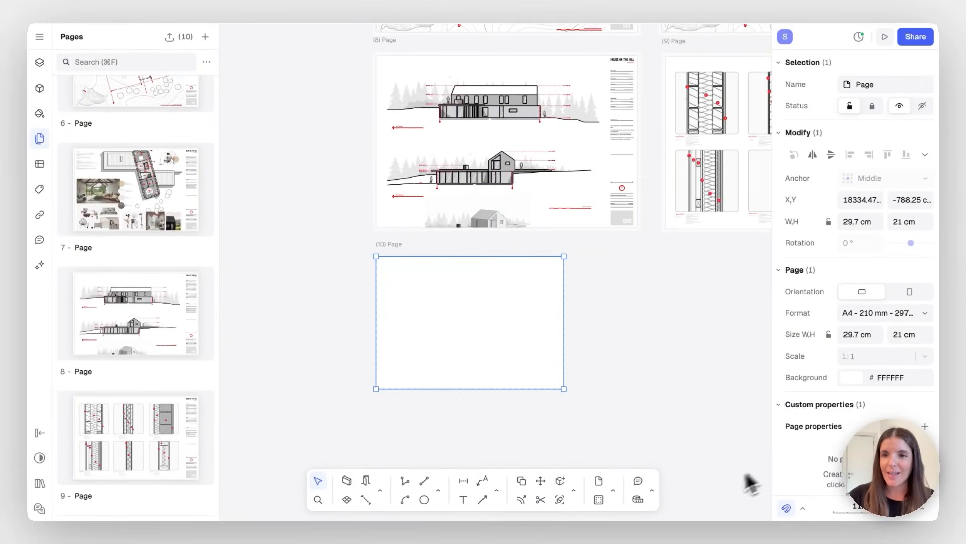
pyautogui.click(925, 313)
pyautogui.click(824, 177)
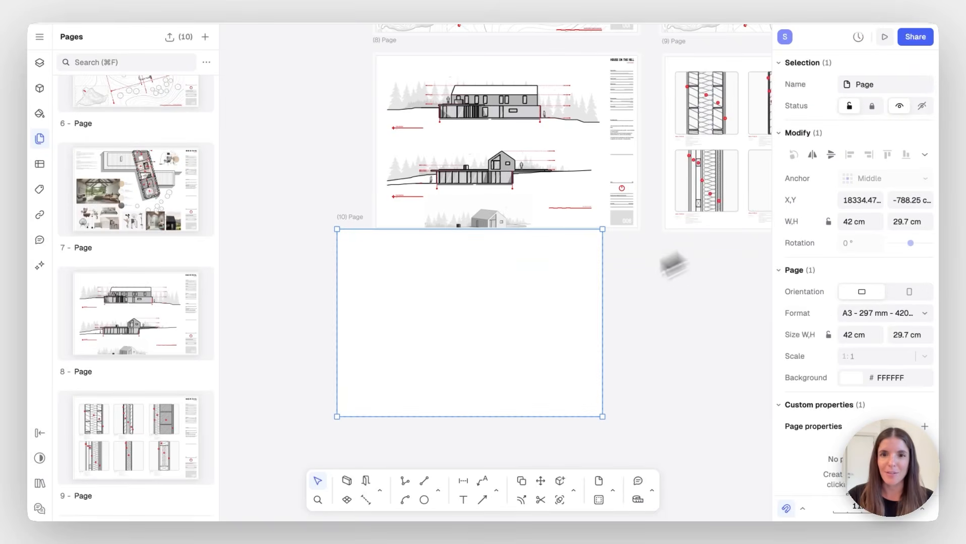
pyautogui.moveTo(541, 315); pyautogui.dragTo(575, 331)
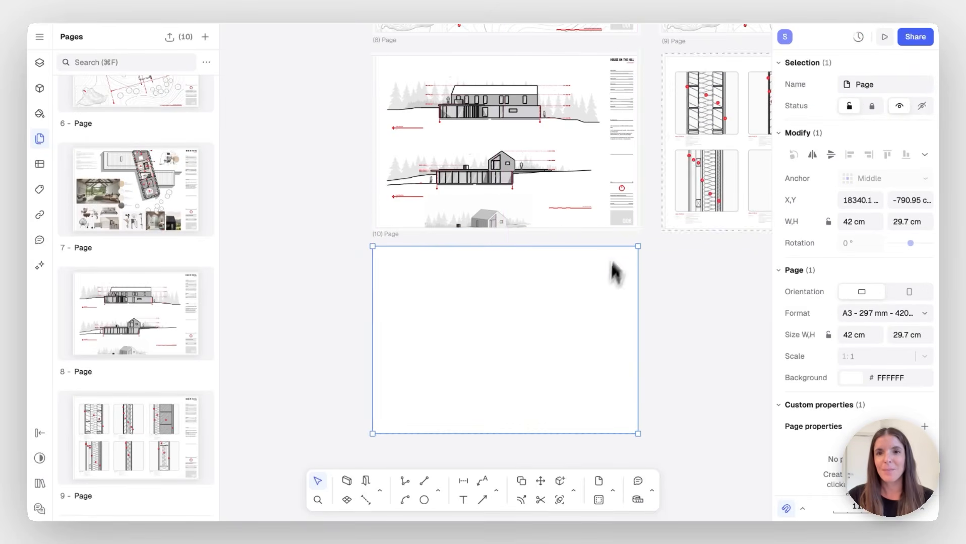
pyautogui.click(624, 228)
# Copy the 'HOUSE ON THE HILL' title block, drawing 006, to page 10's top-right corner
pyautogui.press('c')
pyautogui.click(641, 53)
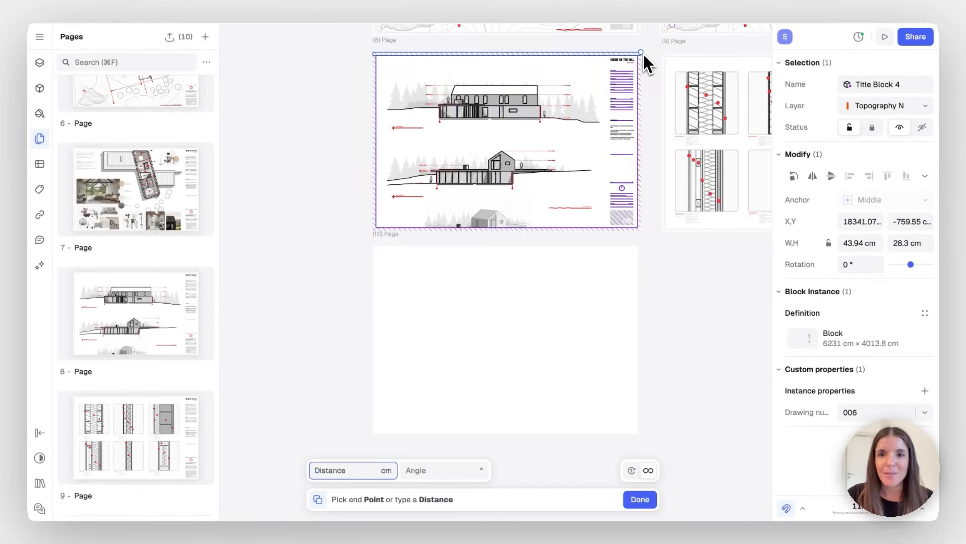
pyautogui.click(639, 248)
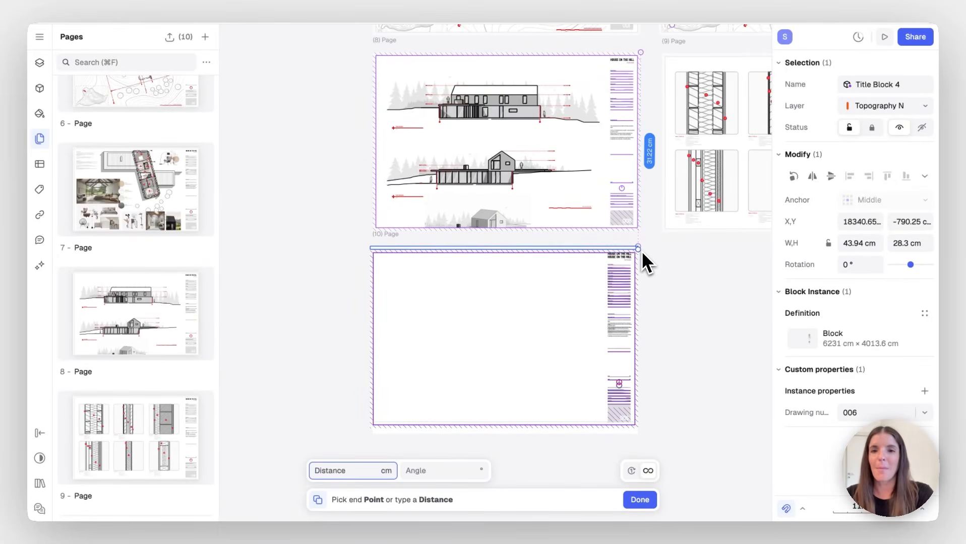
pyautogui.press('Escape')
pyautogui.click(681, 291)
pyautogui.scroll(-3, 680, 291)
pyautogui.keyDown('ctrl'); pyautogui.scroll(3, 437, 205); pyautogui.keyUp('ctrl')
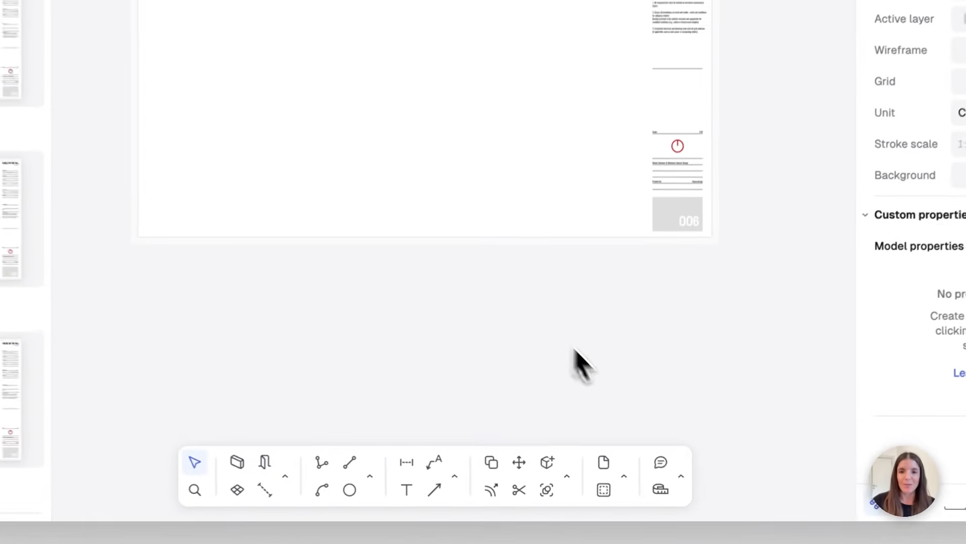
# Draw a view window on page 10 showing the Model canvas | Elevations at 1:128.21
pyautogui.click(604, 490)
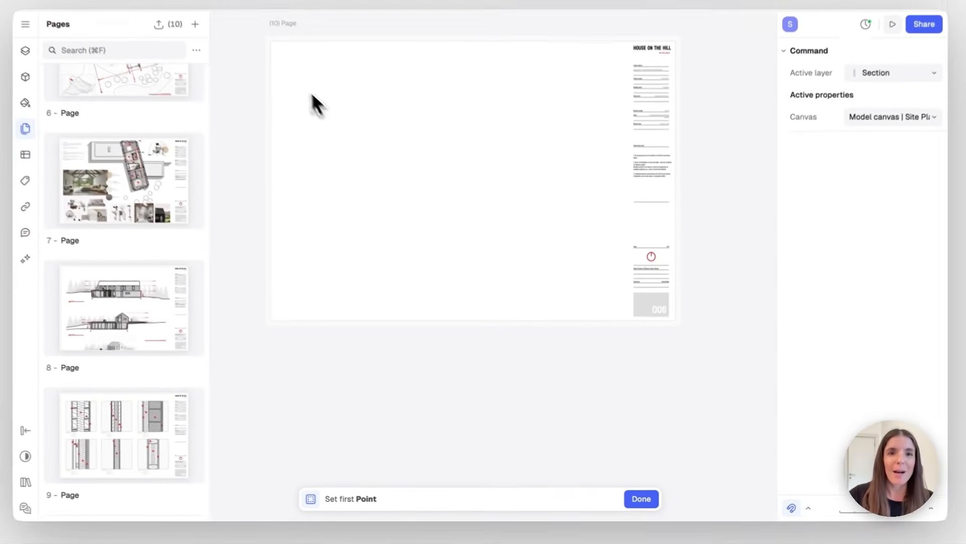
pyautogui.click(297, 71)
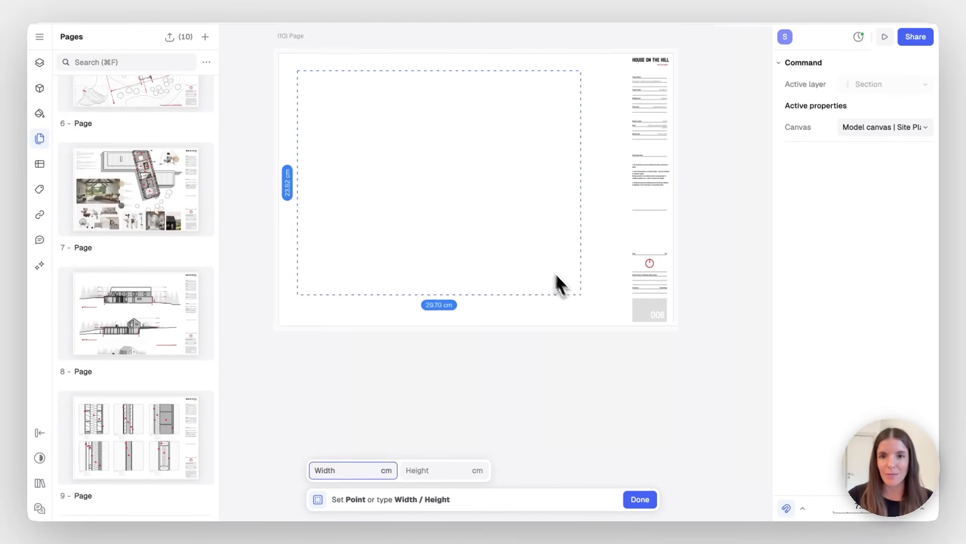
pyautogui.click(609, 307)
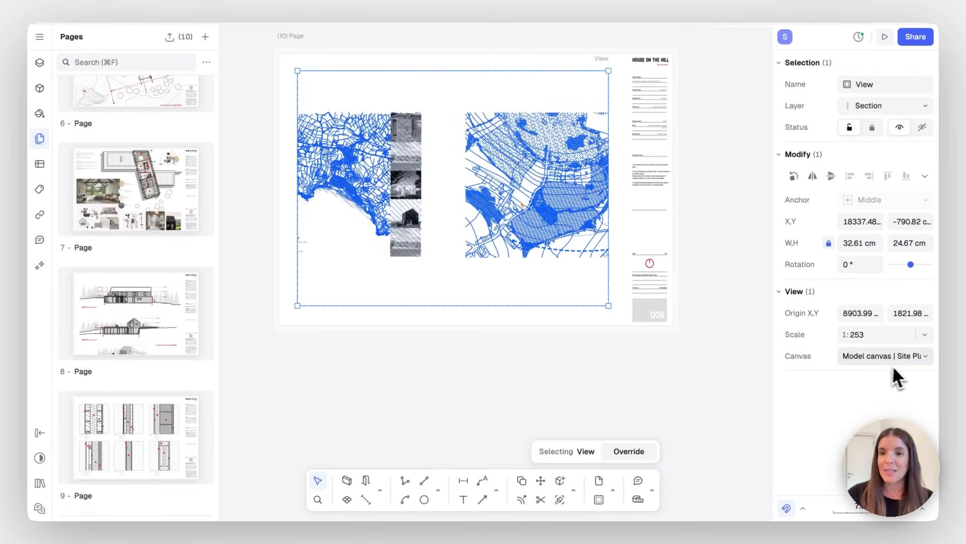
pyautogui.click(908, 360)
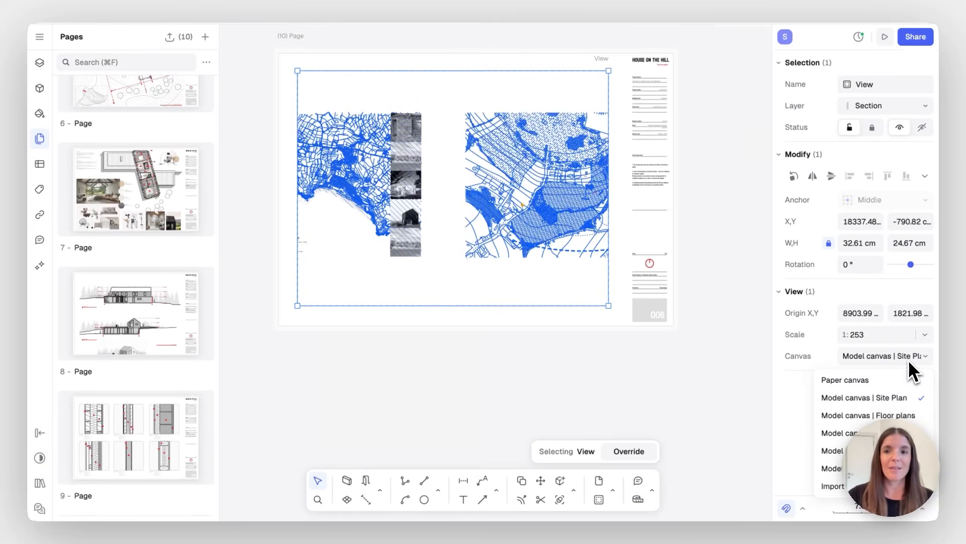
pyautogui.click(890, 416)
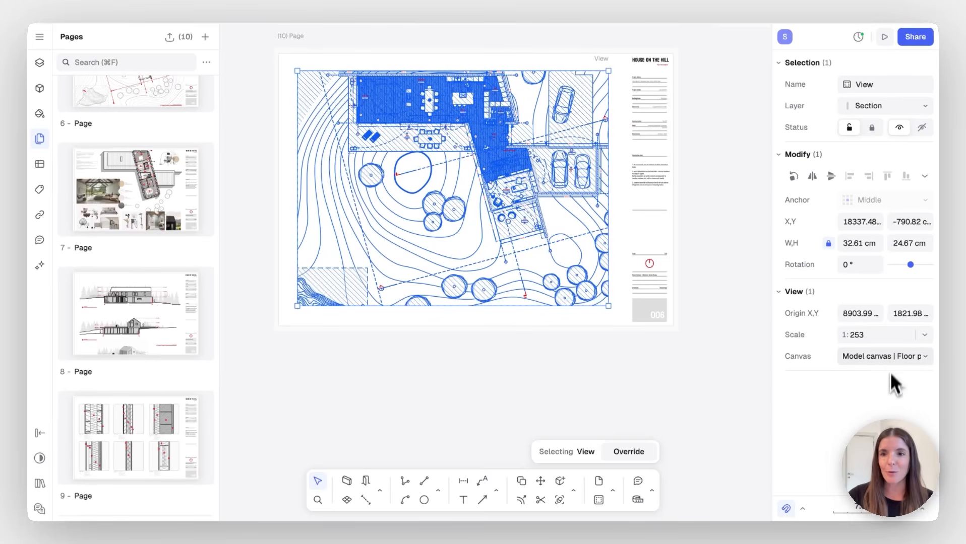
pyautogui.click(891, 357)
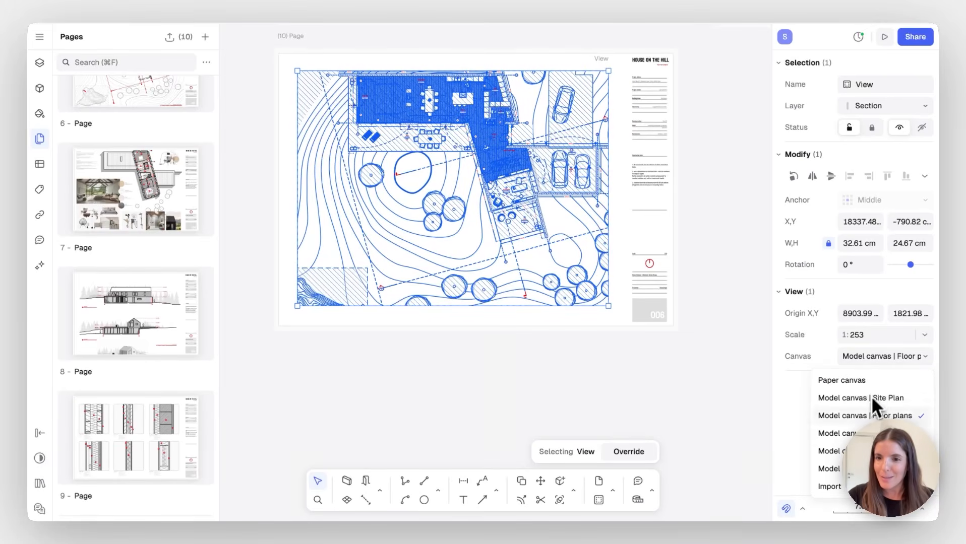
pyautogui.click(872, 433)
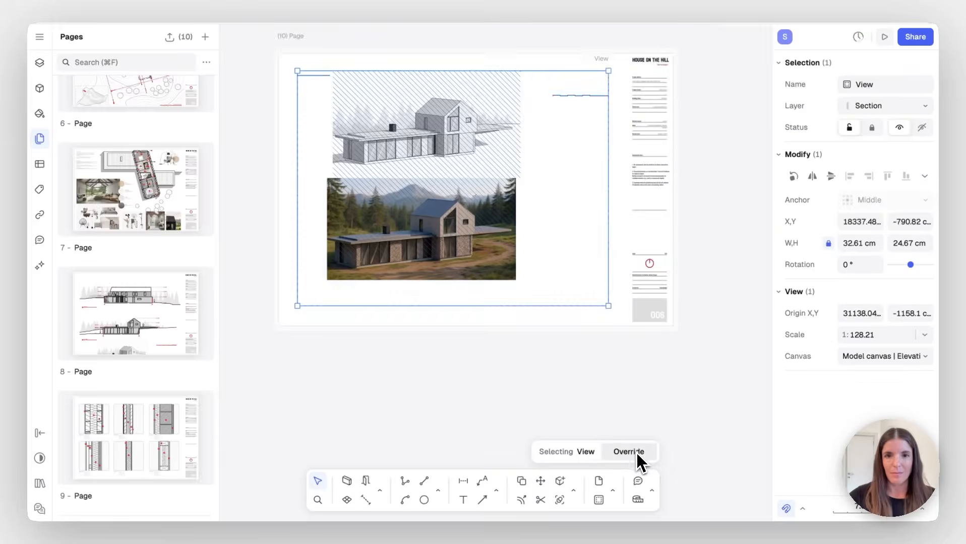
# Crop the view to just the CGI render and enlarge it to 1:86.62 on page 10
pyautogui.moveTo(479, 306); pyautogui.dragTo(477, 283)
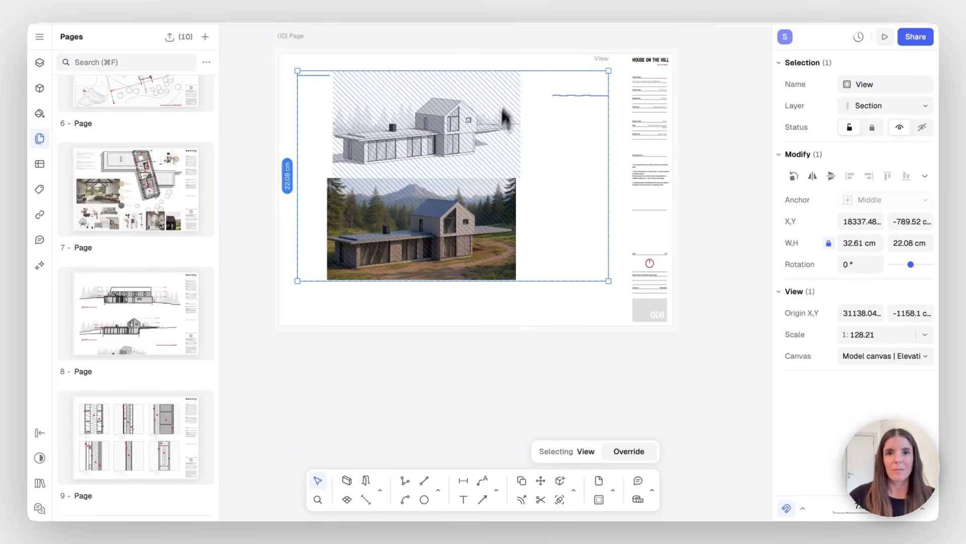
pyautogui.moveTo(517, 71); pyautogui.dragTo(510, 181)
pyautogui.moveTo(608, 227); pyautogui.dragTo(515, 229)
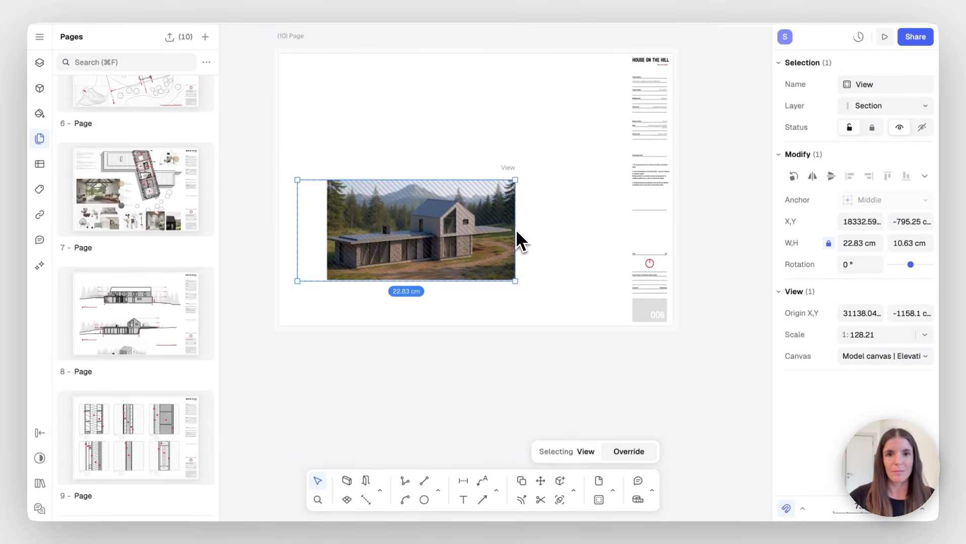
pyautogui.moveTo(297, 236); pyautogui.dragTo(331, 238)
pyautogui.moveTo(419, 232); pyautogui.dragTo(387, 263)
pyautogui.moveTo(483, 210); pyautogui.dragTo(572, 194)
pyautogui.moveTo(485, 271); pyautogui.dragTo(512, 276)
pyautogui.moveTo(512, 317); pyautogui.dragTo(512, 306)
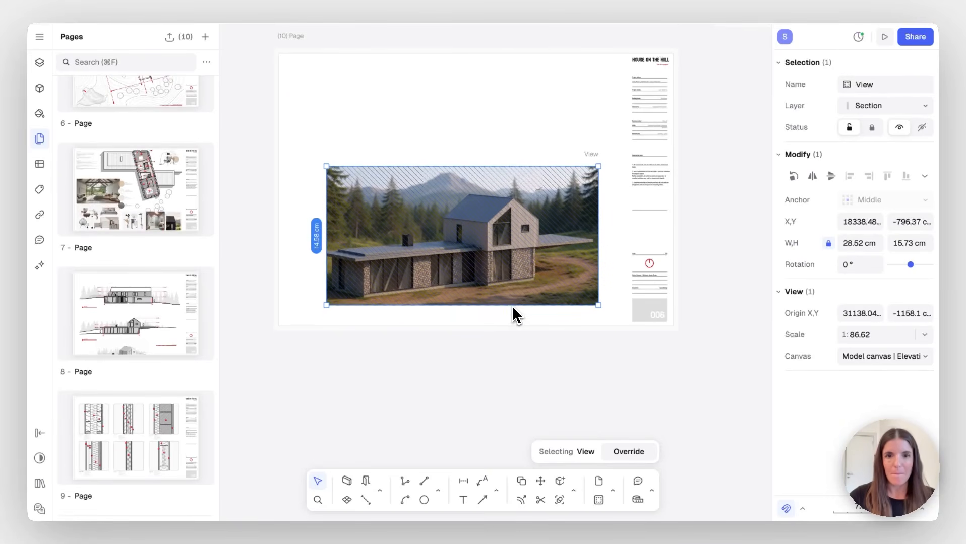
pyautogui.moveTo(501, 206); pyautogui.dragTo(485, 215)
# Duplicate the render view higher up the page and shorten the copy
pyautogui.press('super+d')
pyautogui.click(280, 328)
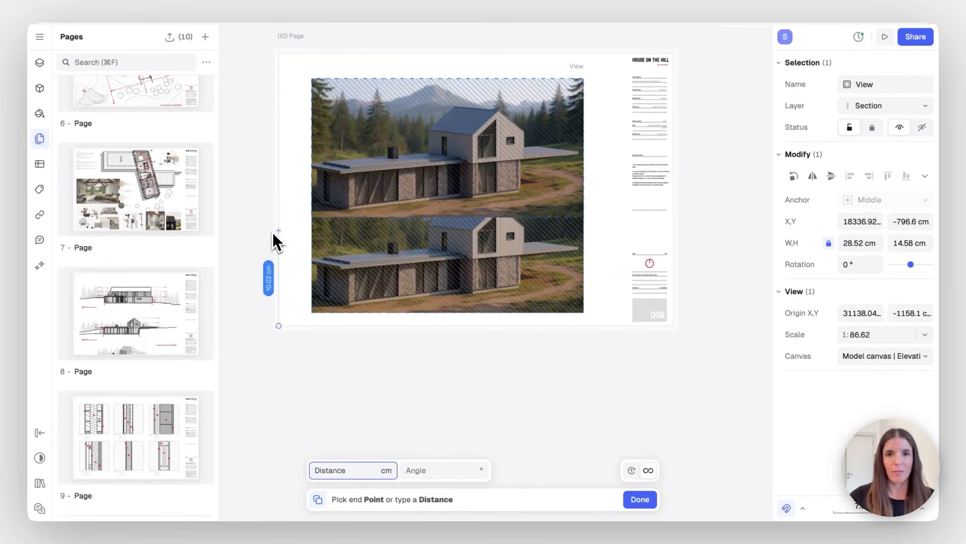
pyautogui.click(273, 232)
pyautogui.moveTo(408, 218); pyautogui.dragTo(410, 166)
# Override the upper view to frame an elevation drawing at 1:136.41 above the render
pyautogui.doubleClick(419, 112)
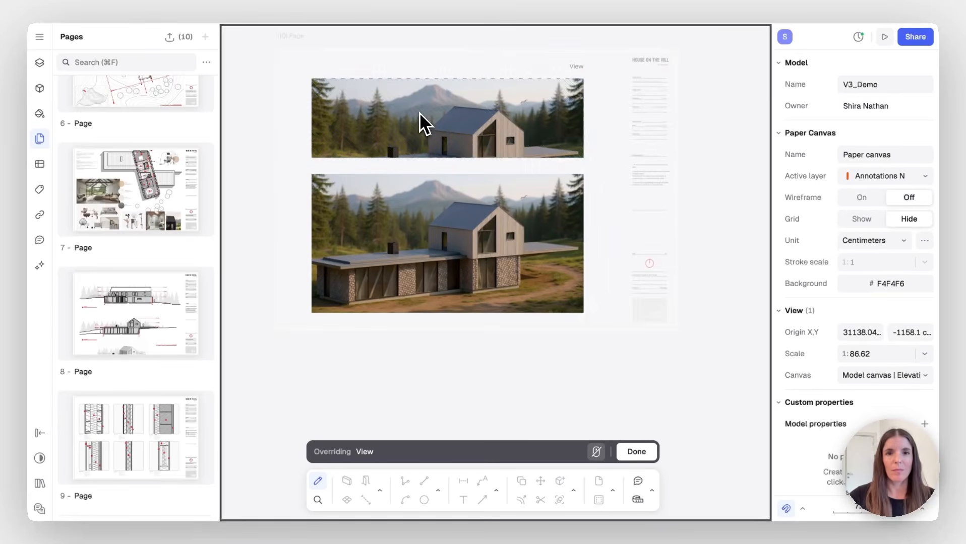
pyautogui.scroll(5, 434, 138)
pyautogui.scroll(-1, 434, 137)
pyautogui.scroll(1, 434, 137)
pyautogui.click(591, 447)
pyautogui.scroll(-4, 473, 153)
pyautogui.scroll(10, 471, 151)
pyautogui.scroll(-5, 471, 152)
pyautogui.scroll(-5, 469, 155)
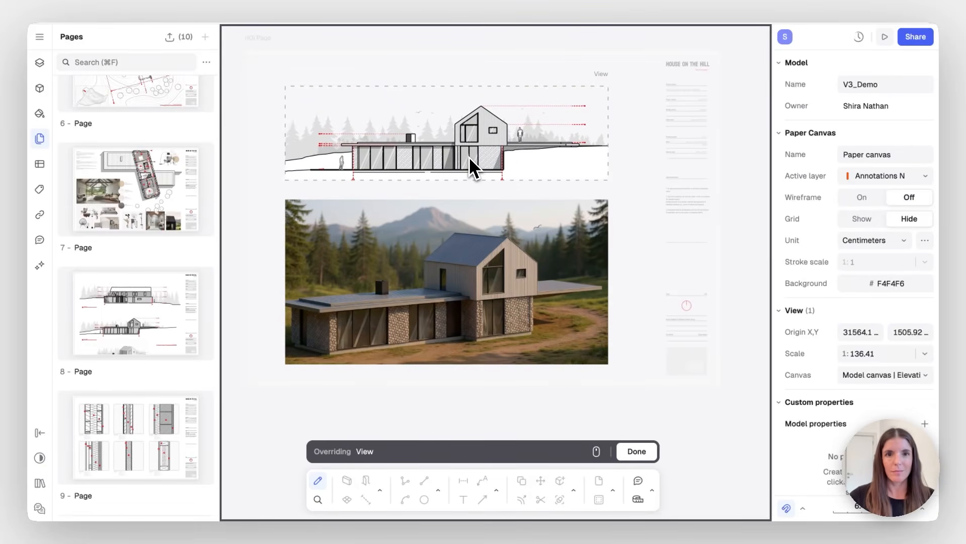
pyautogui.click(628, 452)
pyautogui.click(648, 431)
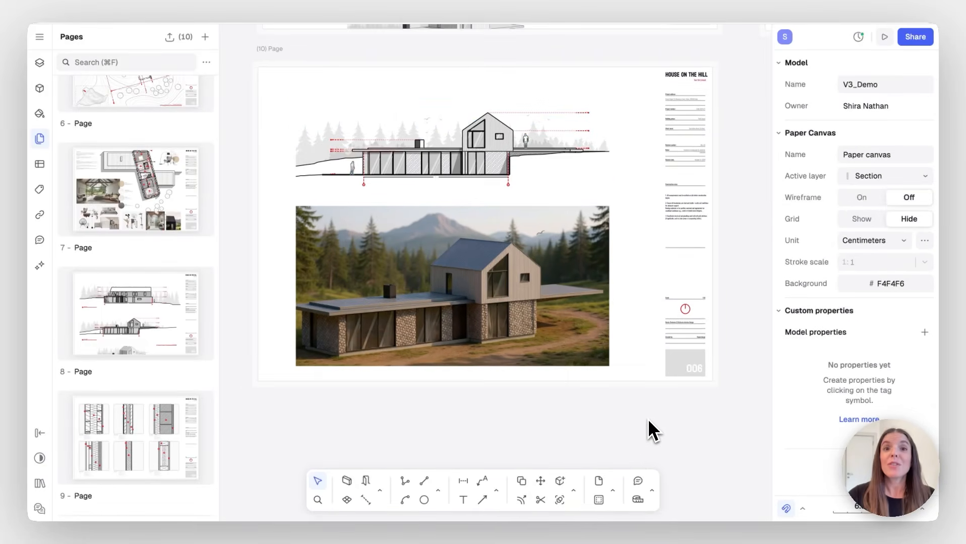
pyautogui.scroll(-3, 649, 431)
pyautogui.scroll(-5, 649, 423)
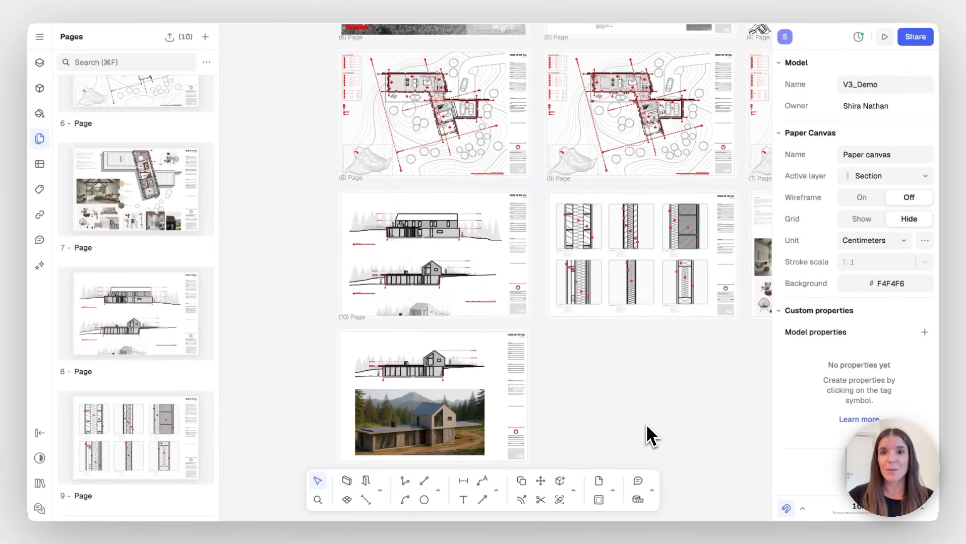
pyautogui.hscroll(4, 651, 435)
pyautogui.scroll(2, 650, 434)
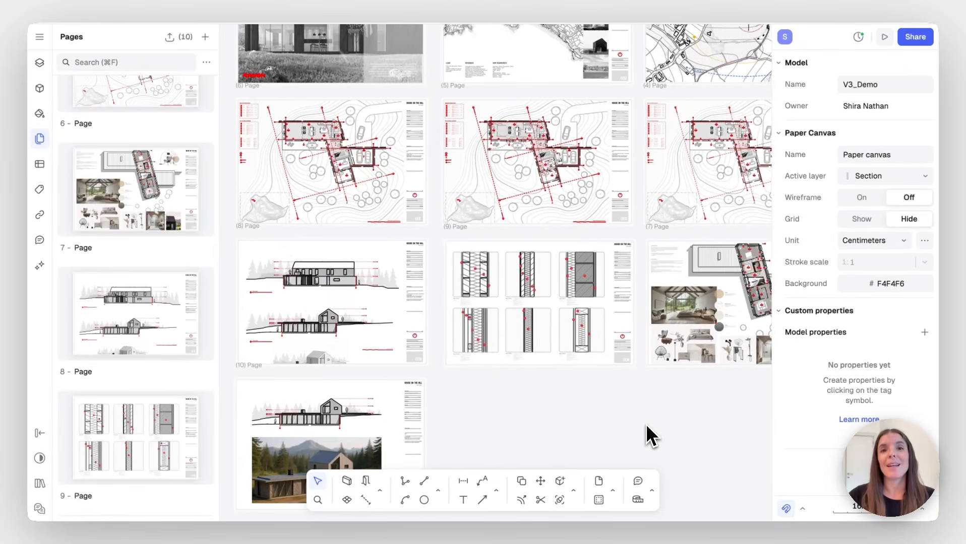
pyautogui.hscroll(1, 650, 434)
pyautogui.scroll(1, 650, 434)
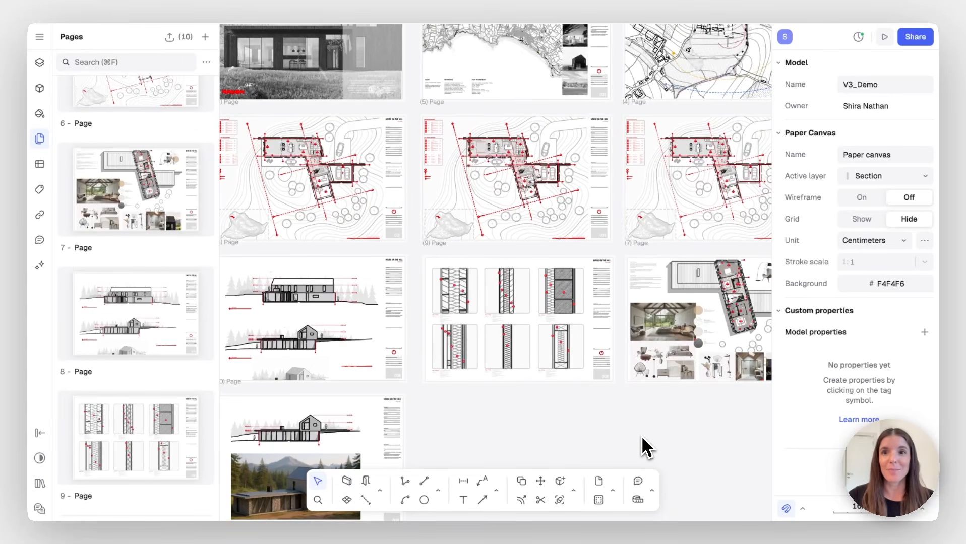
# Preview and publish the ten pages live, then advance through them to the wall types sheet
pyautogui.click(884, 41)
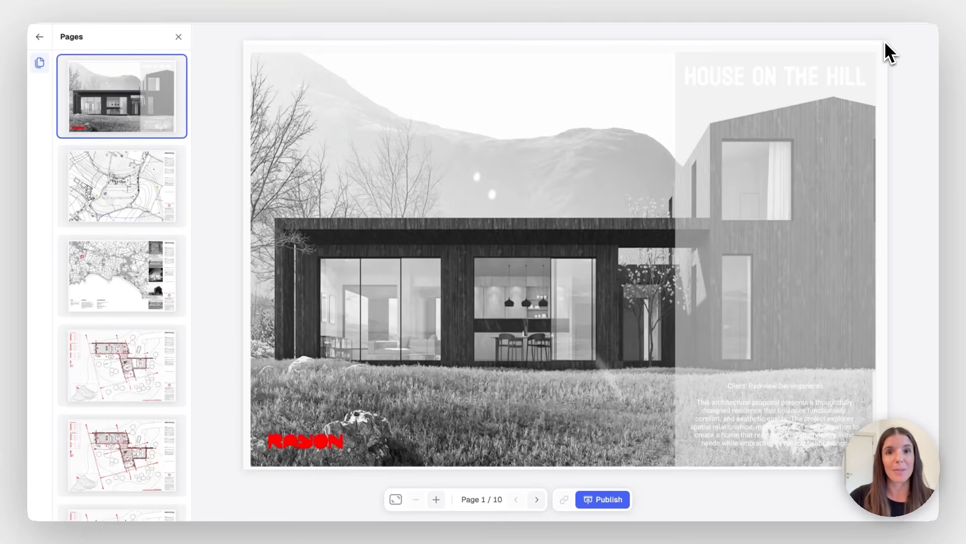
pyautogui.click(609, 508)
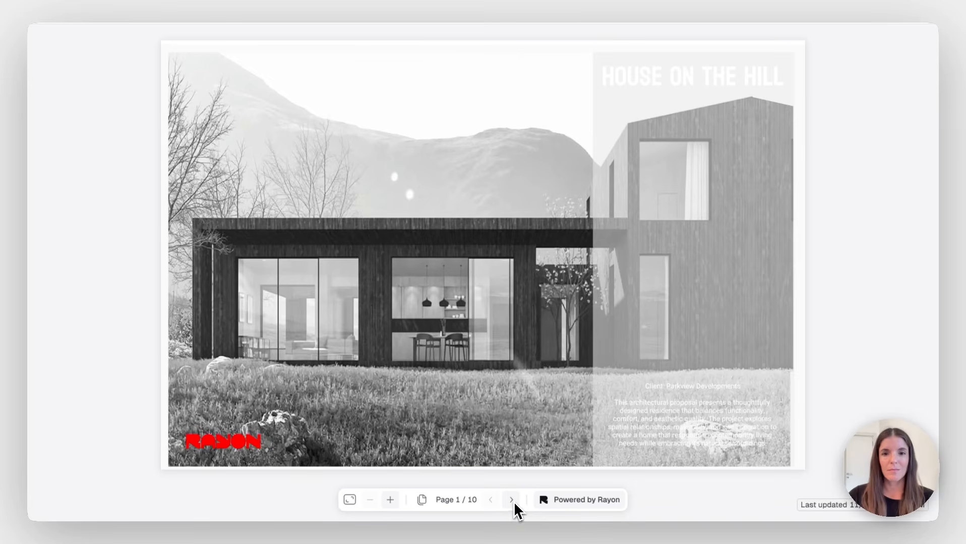
pyautogui.click(513, 503)
pyautogui.click(510, 504)
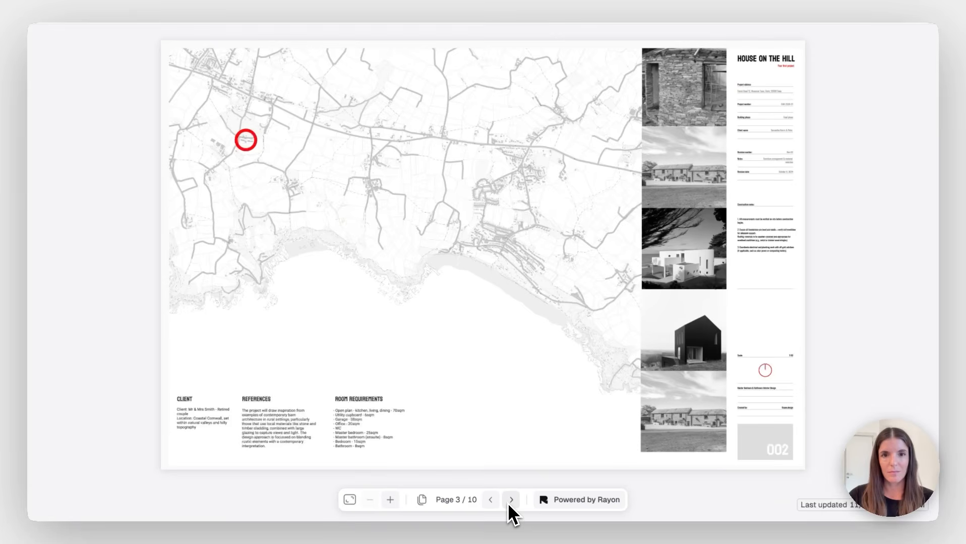
pyautogui.click(510, 502)
pyautogui.click(510, 502)
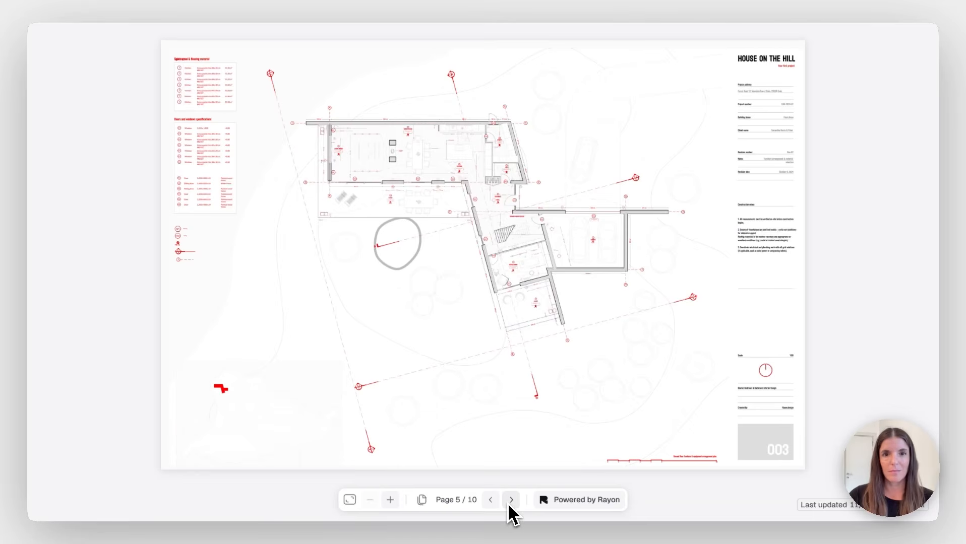
pyautogui.click(511, 502)
pyautogui.click(510, 502)
pyautogui.click(510, 502)
pyautogui.click(510, 502)
pyautogui.click(510, 502)
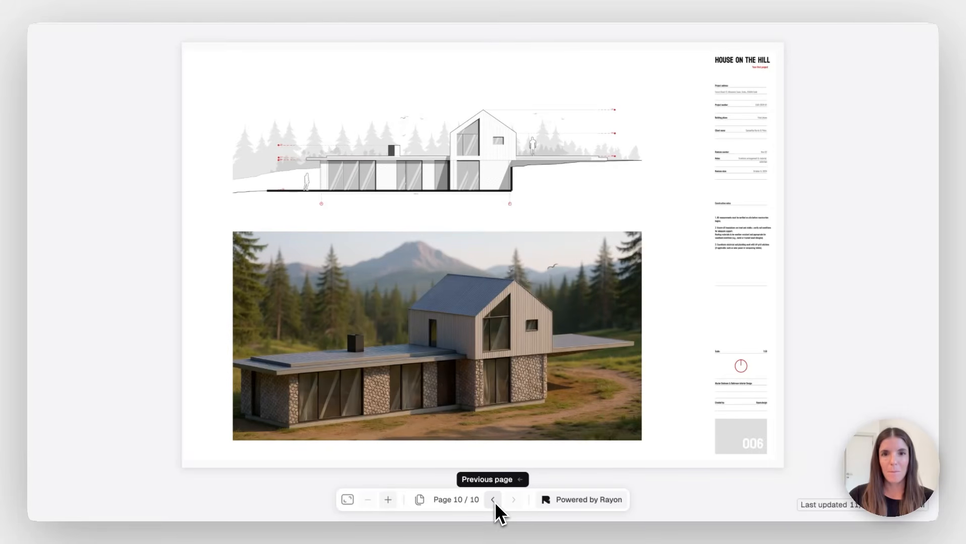
# Go back through the elevations page to the bedroom interior sheet
pyautogui.click(493, 501)
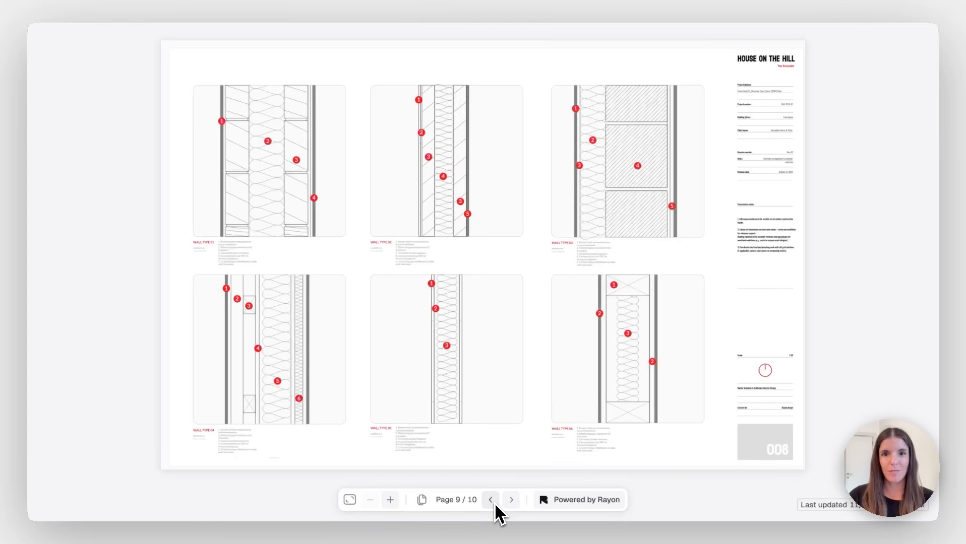
pyautogui.click(492, 501)
pyautogui.click(492, 502)
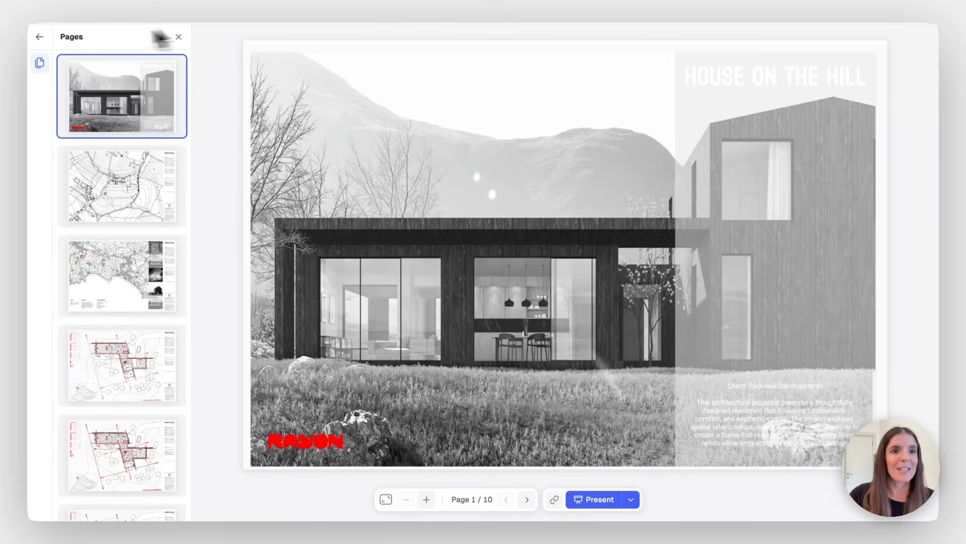
# Return to the model and invite a collaborator by e-mail with the Admin role
pyautogui.click(39, 37)
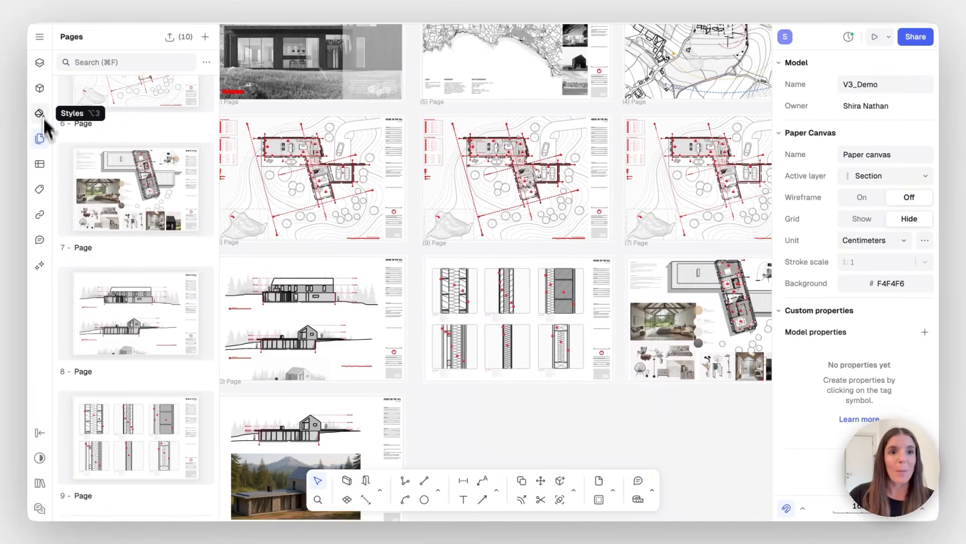
pyautogui.click(40, 139)
pyautogui.scroll(2, 289, 133)
pyautogui.hscroll(2, 288, 133)
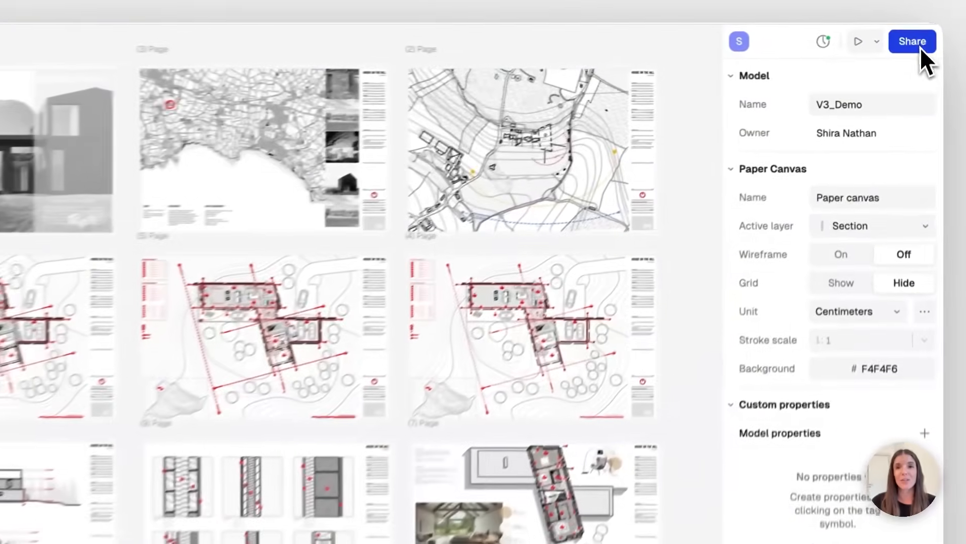
pyautogui.click(930, 37)
pyautogui.click(263, 166)
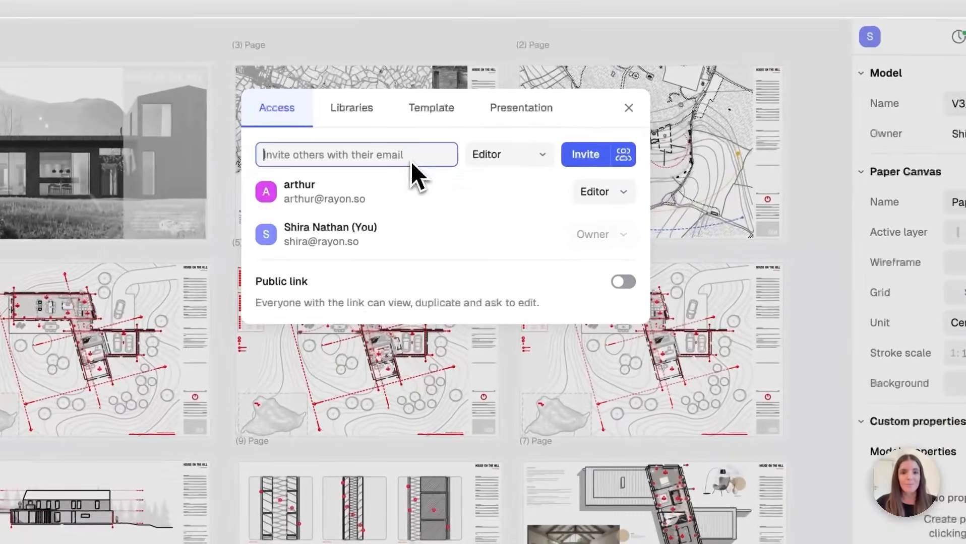
pyautogui.write('archi')
pyautogui.click(266, 209)
pyautogui.click(535, 161)
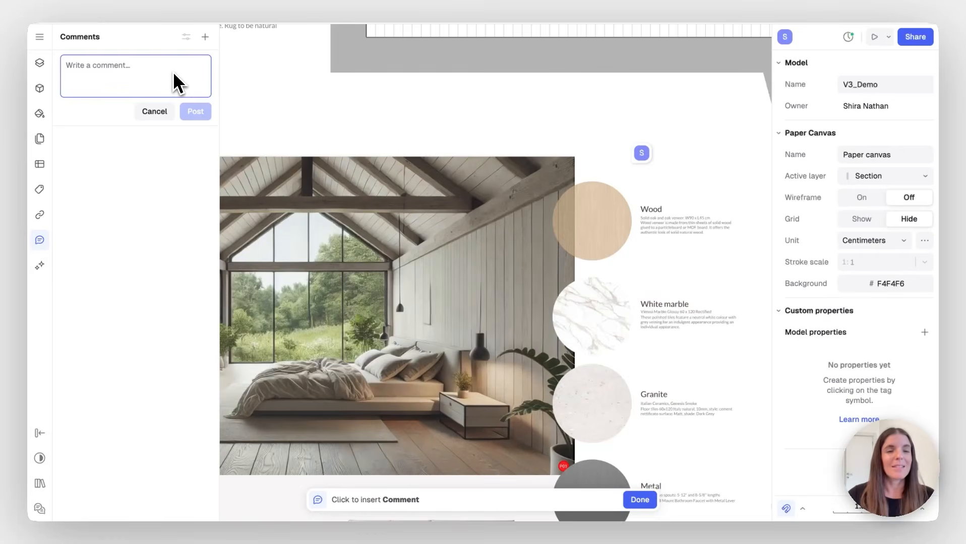
# Post a comment mentioning a teammate, 'Let's change this material', then view Share > Libraries
pyautogui.write('@')
pyautogui.click(161, 96)
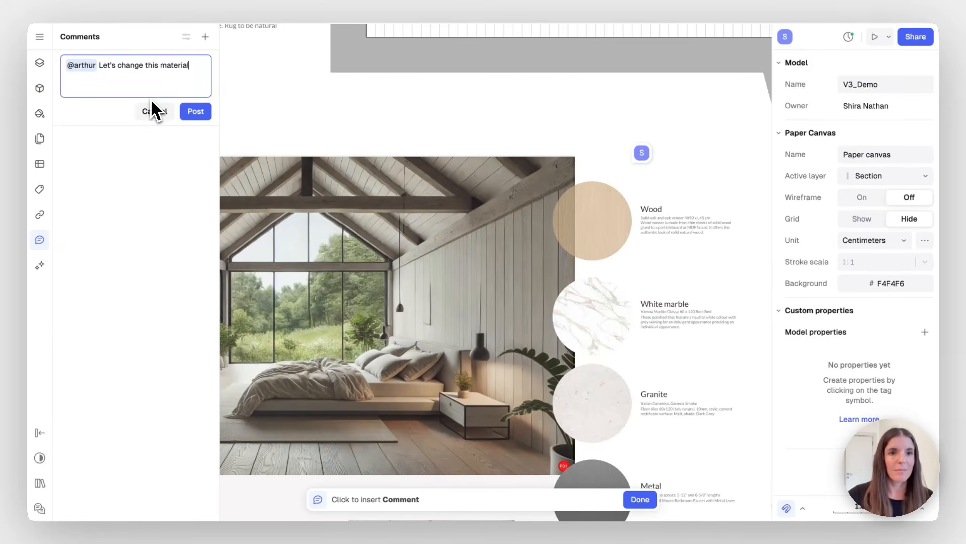
pyautogui.click(195, 111)
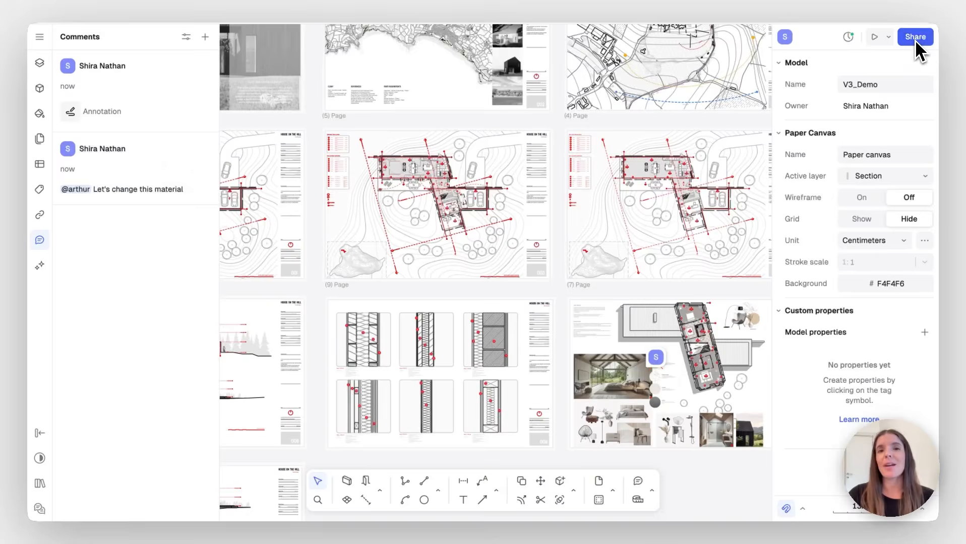
pyautogui.click(914, 40)
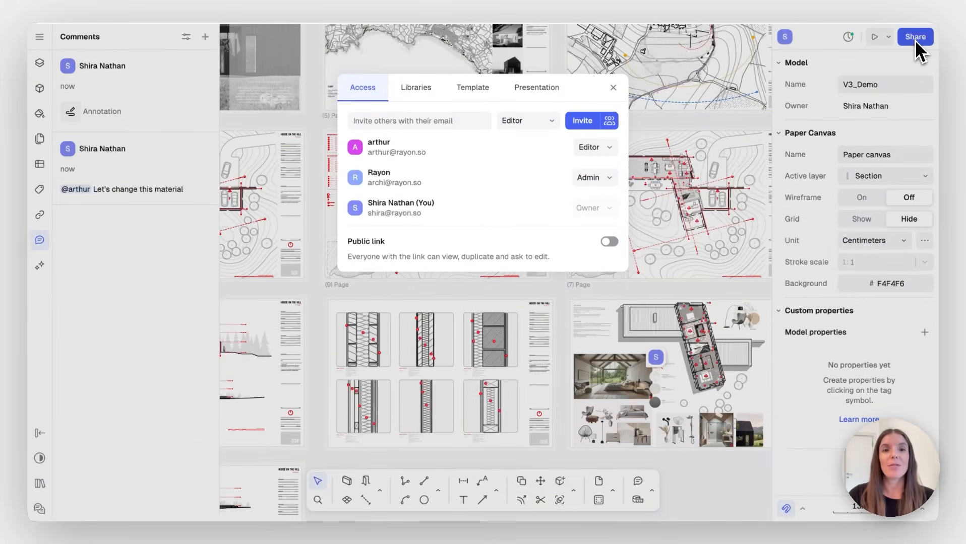
pyautogui.click(415, 94)
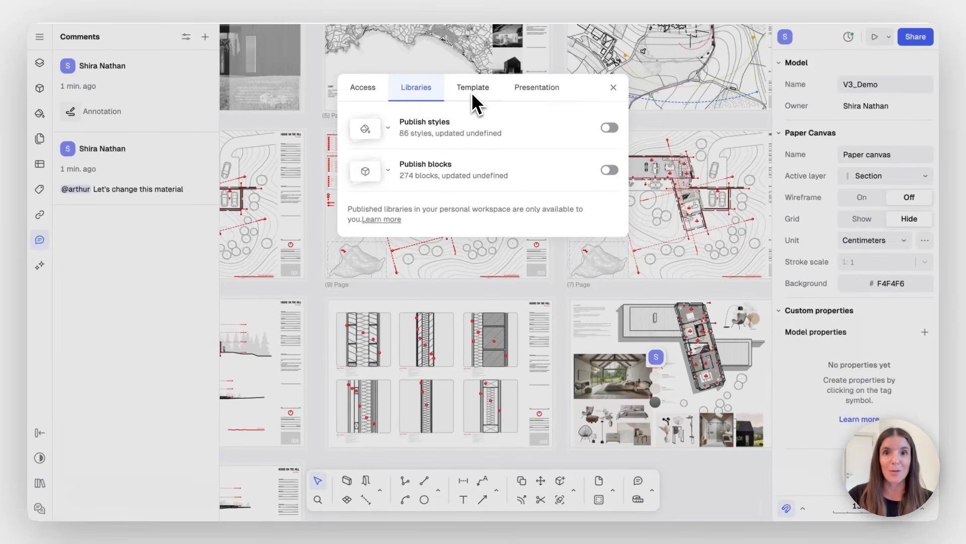
# Close the sharing settings, select page 9, and dismiss the support chat
pyautogui.click(613, 88)
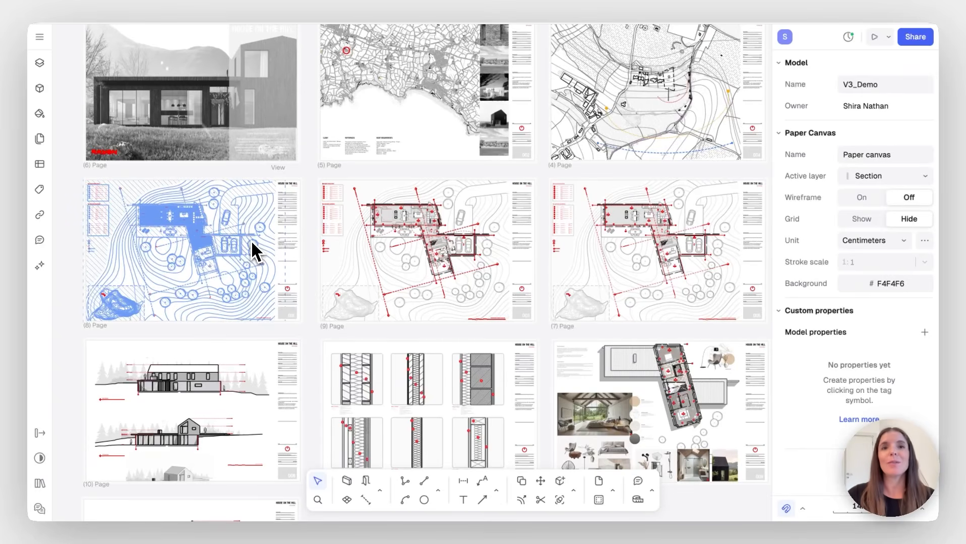
pyautogui.click(343, 194)
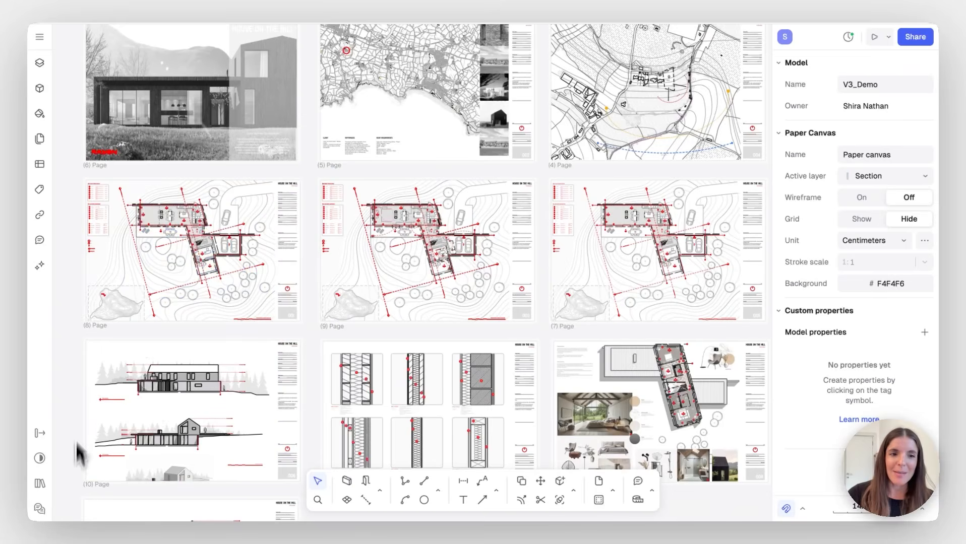
pyautogui.click(43, 510)
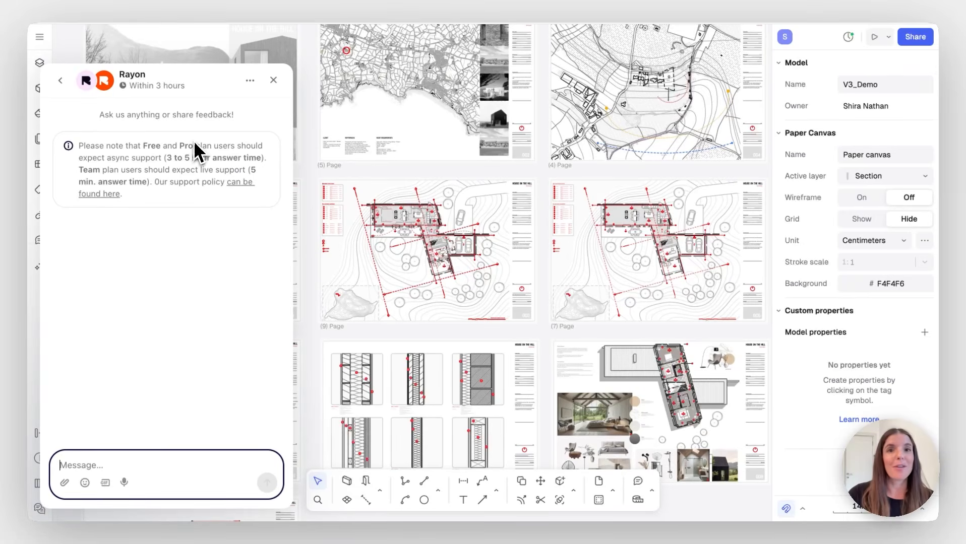
pyautogui.click(273, 80)
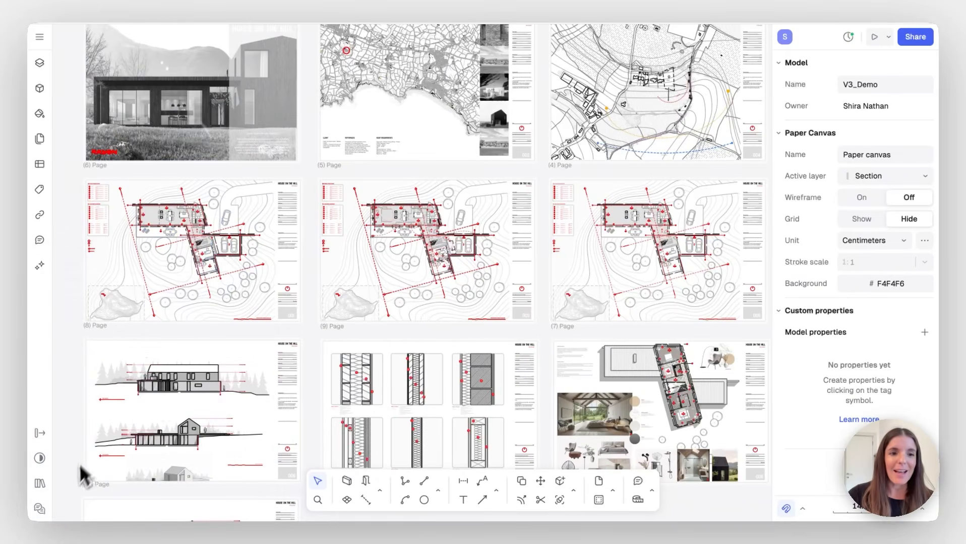
# Open the Rayon Docs documentation and follow its Tutorials link
pyautogui.click(40, 488)
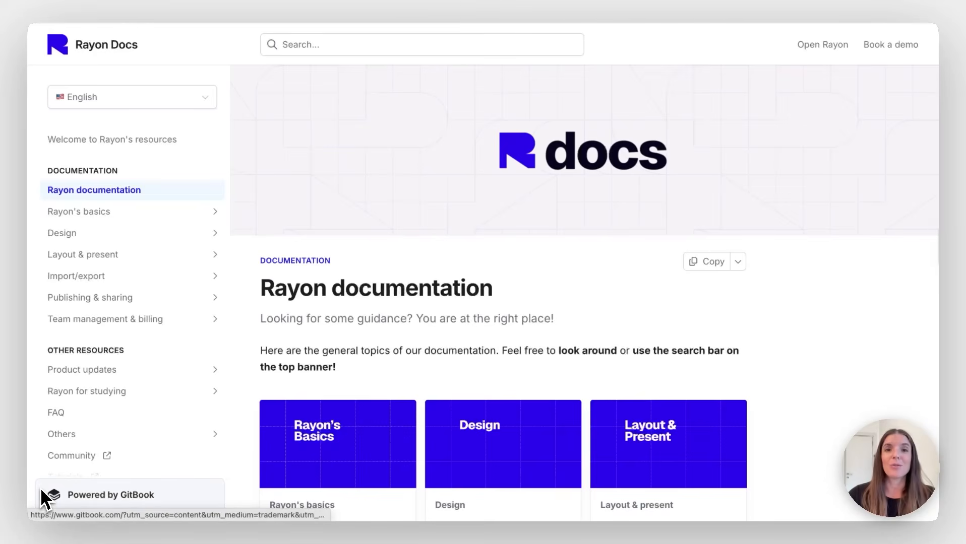
pyautogui.scroll(-10, 280, 348)
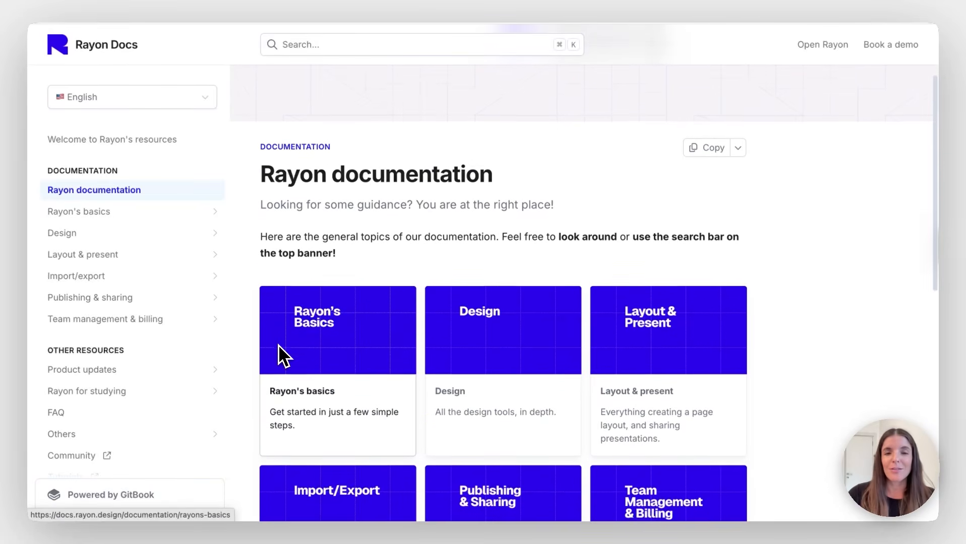
pyautogui.scroll(-1, 278, 345)
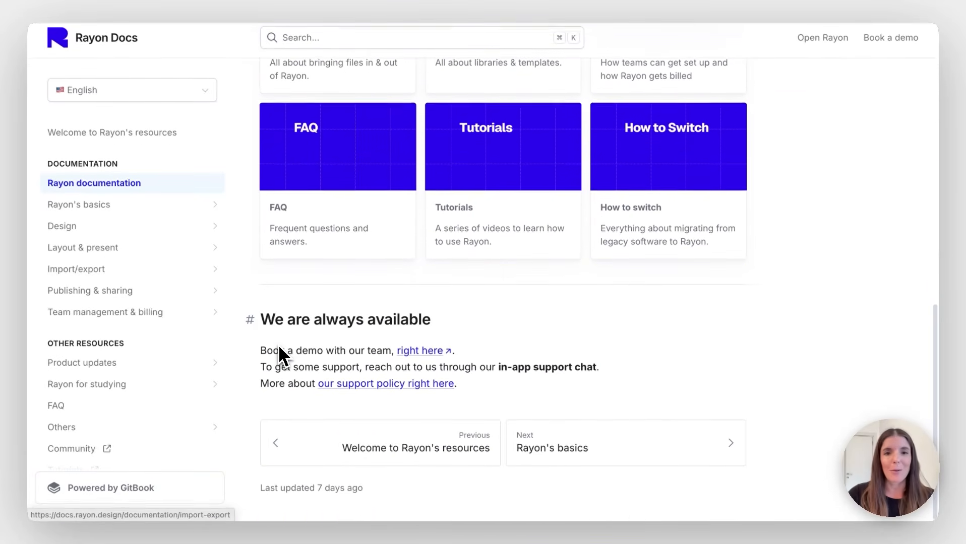
pyautogui.scroll(-4, 161, 161)
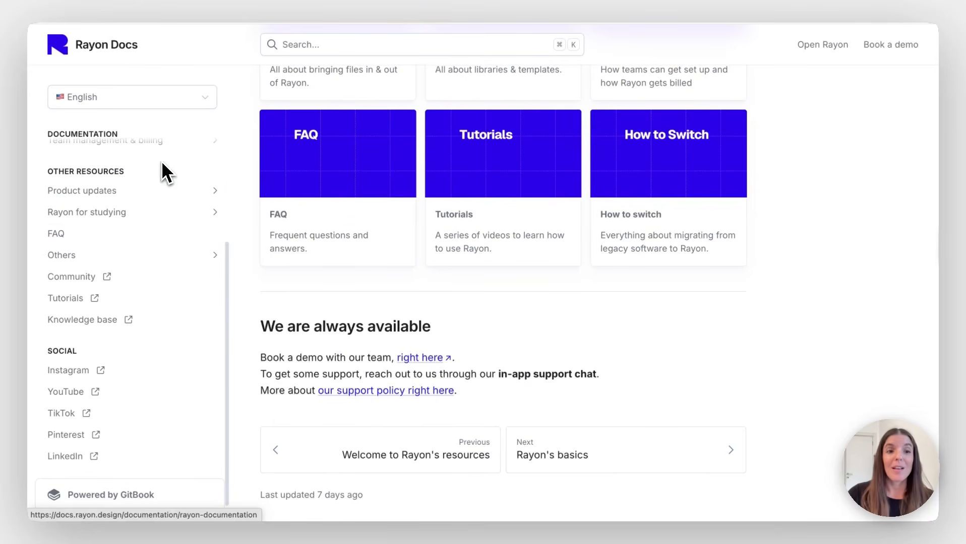
pyautogui.click(116, 301)
# Scroll down through the Rayon Academy featured playlists and Latest Videos list
pyautogui.scroll(-9, 116, 304)
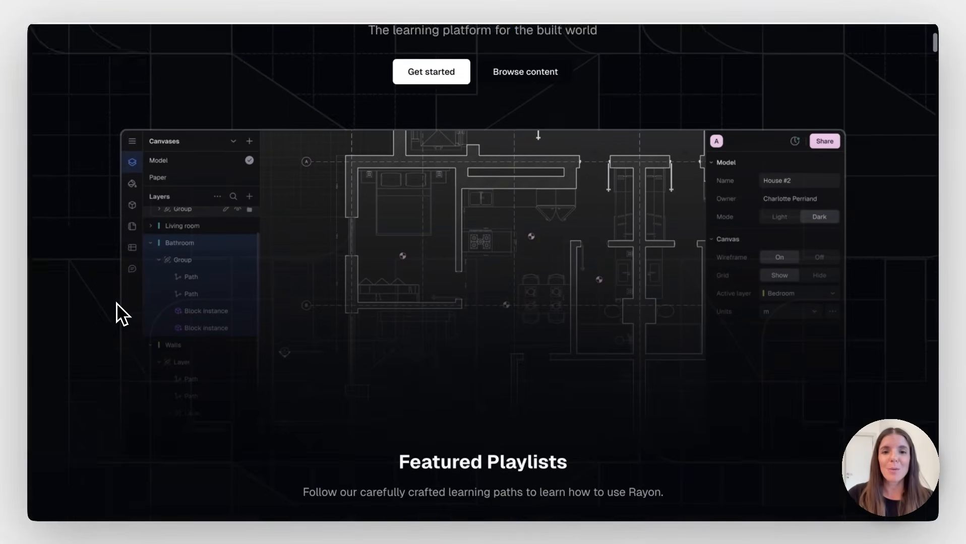
pyautogui.scroll(-10, 118, 299)
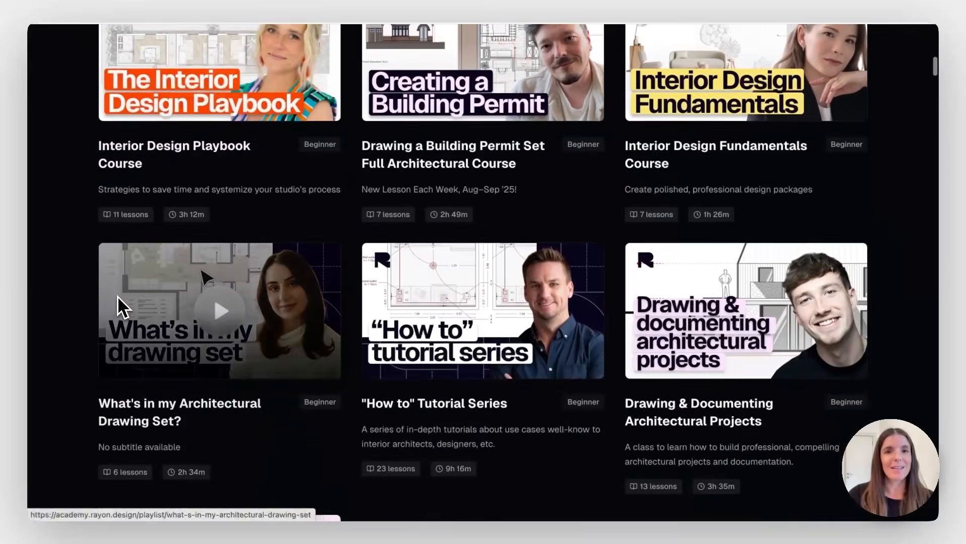
pyautogui.scroll(-14, 118, 297)
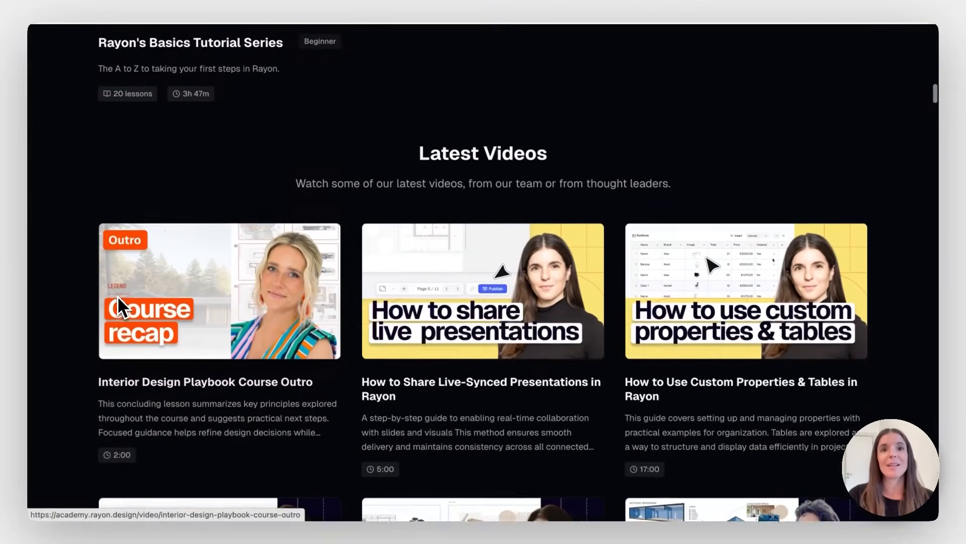
pyautogui.scroll(-1, 121, 305)
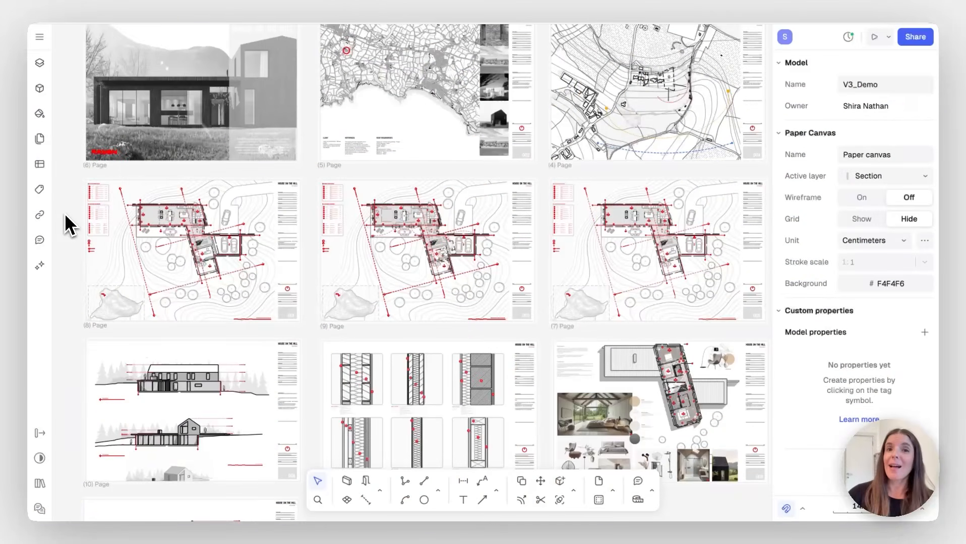